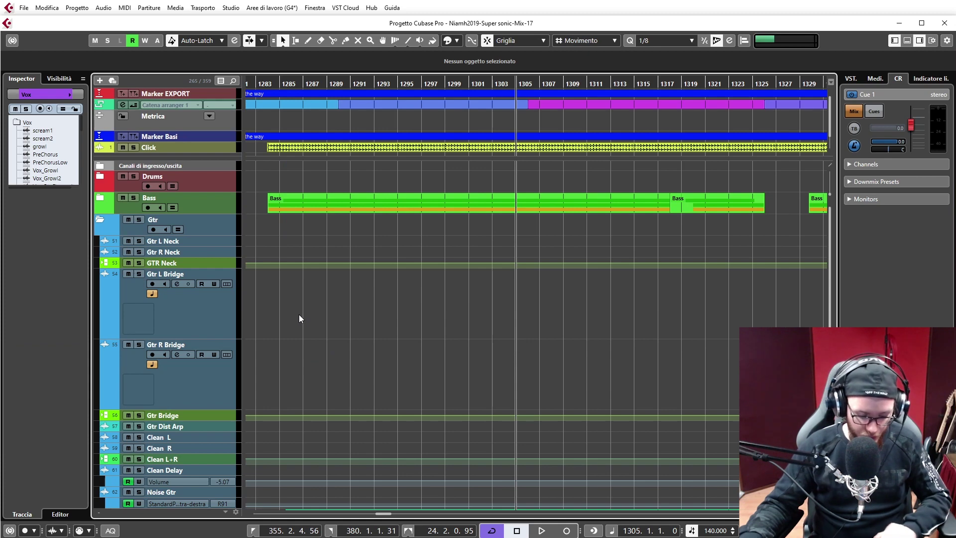
Enlarge the track heights and show the equalizer settings of the Gtr L Bridge track around bar 101
key(shift+h)
key(shift+h)
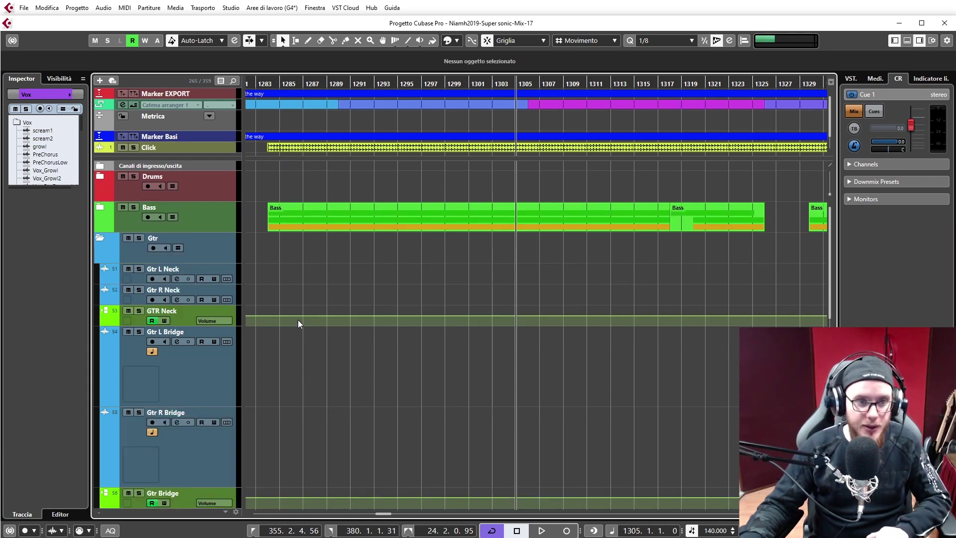
scroll(363, 401, down, 5)
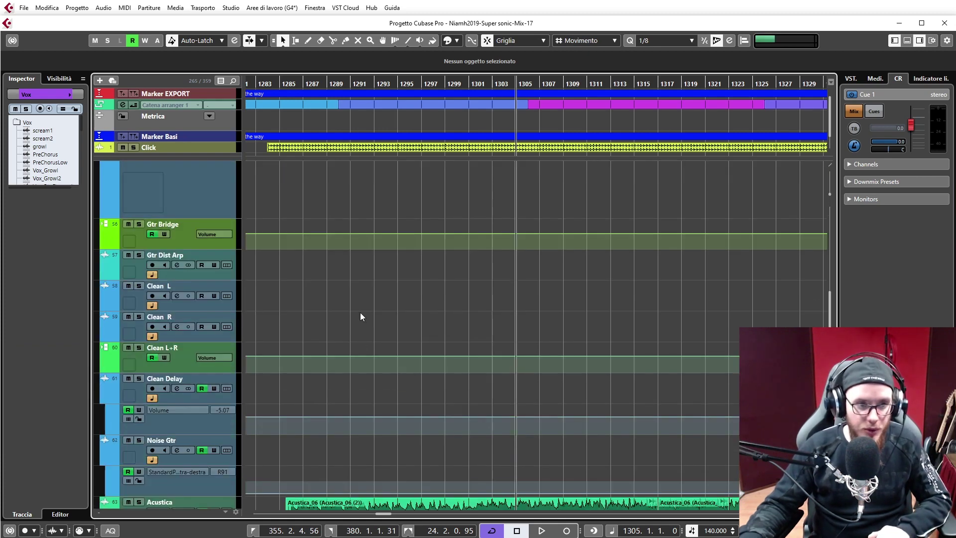
drag(339, 80, 337, 70)
scroll(386, 347, down, 4)
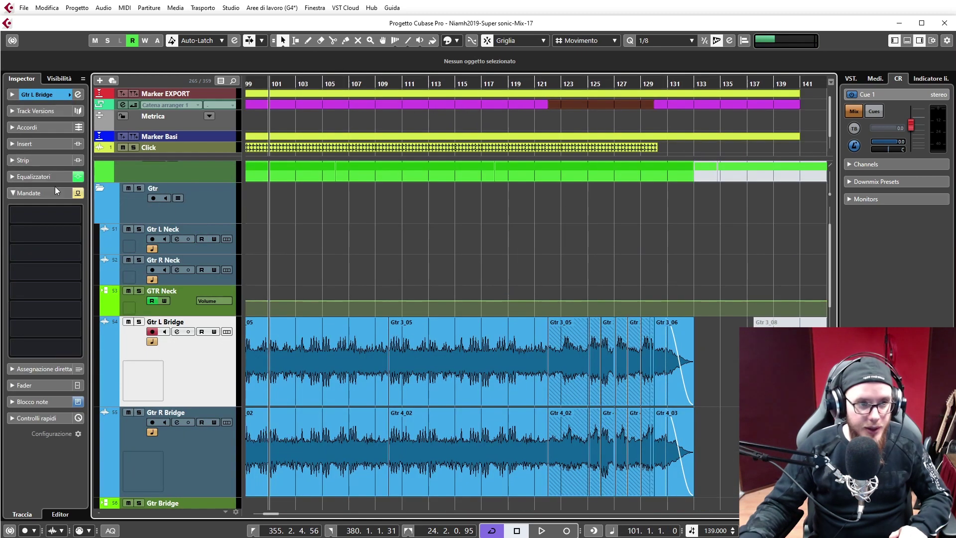
click(33, 176)
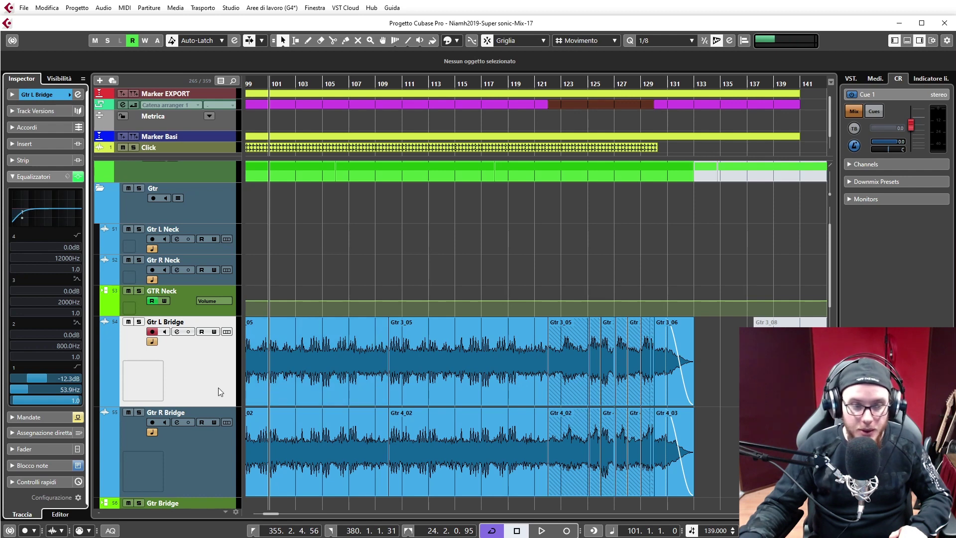
scroll(221, 392, down, 3)
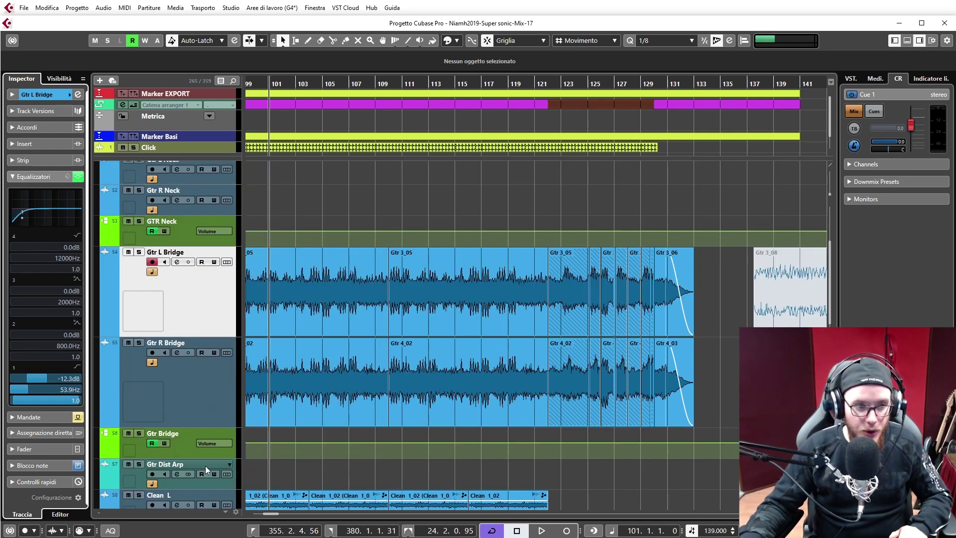
Open the mixer and bring the guitar group channels into view
key(F3)
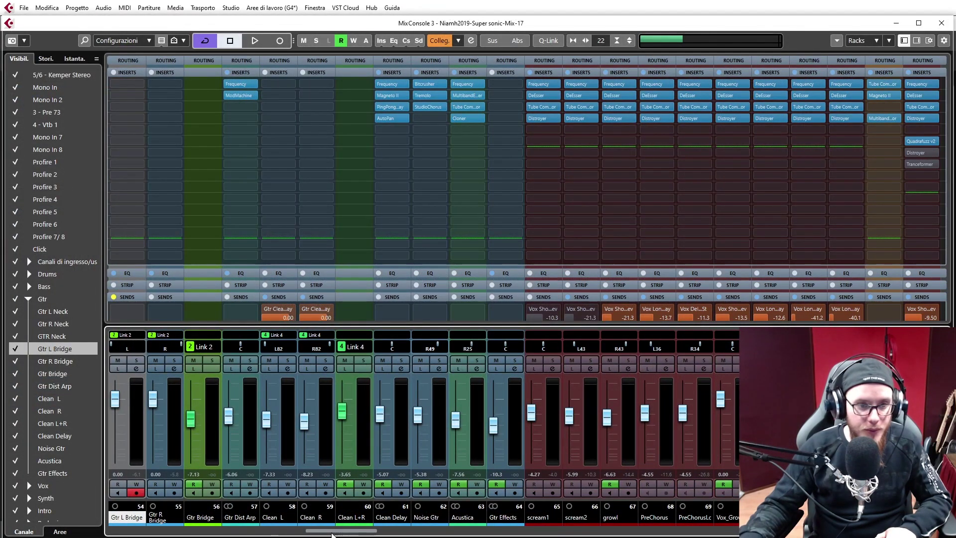
drag(317, 533, 172, 515)
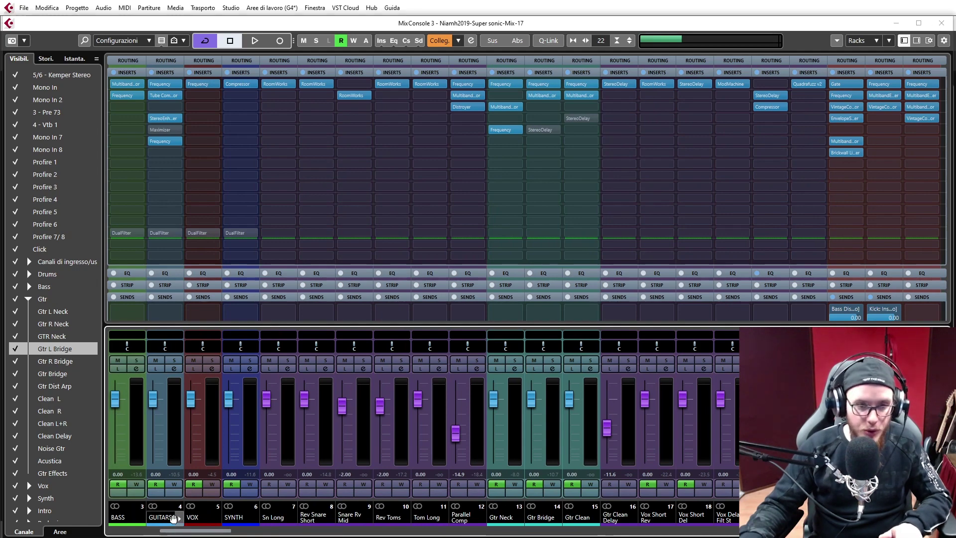
key(F3)
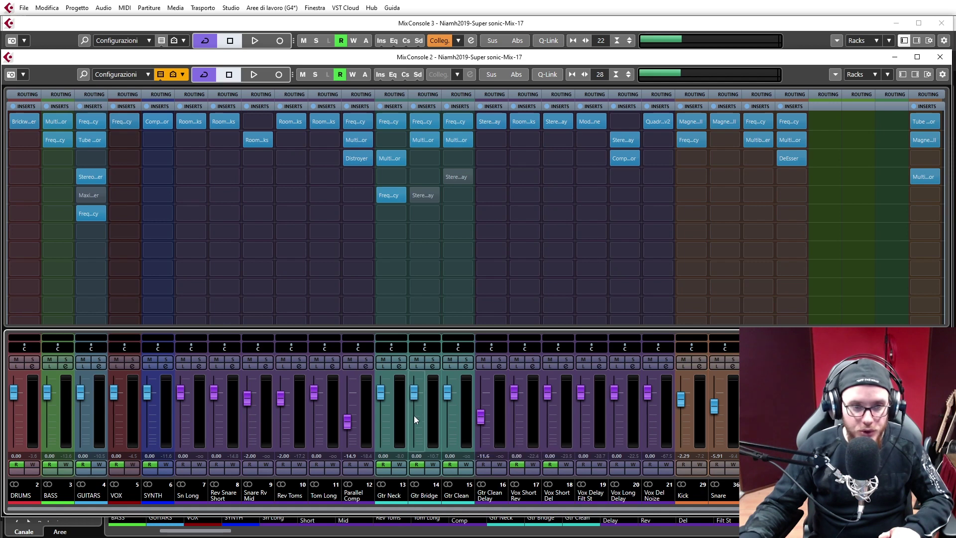
Examine the Frequency EQ curve in the first insert of the Gtr Neck group channel, and close the plug-in
click(400, 419)
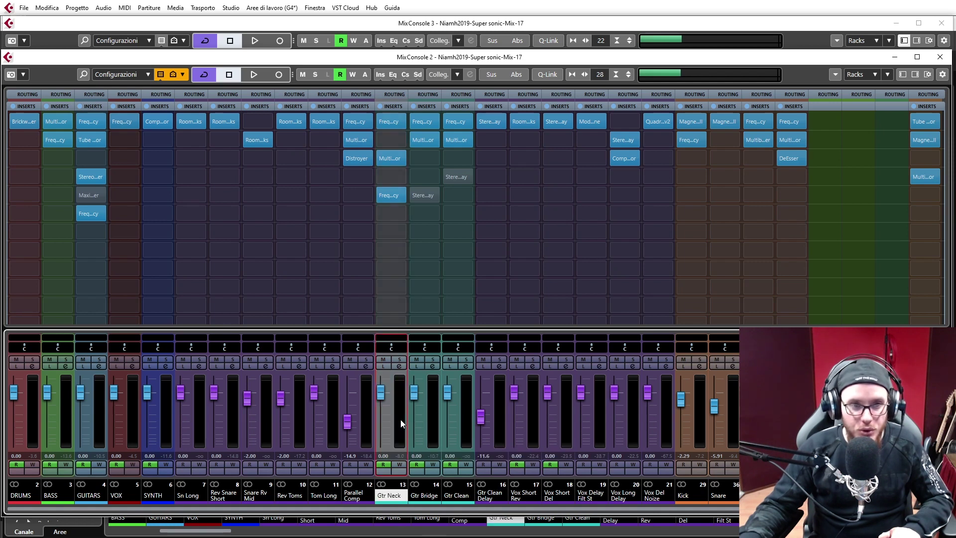
click(392, 121)
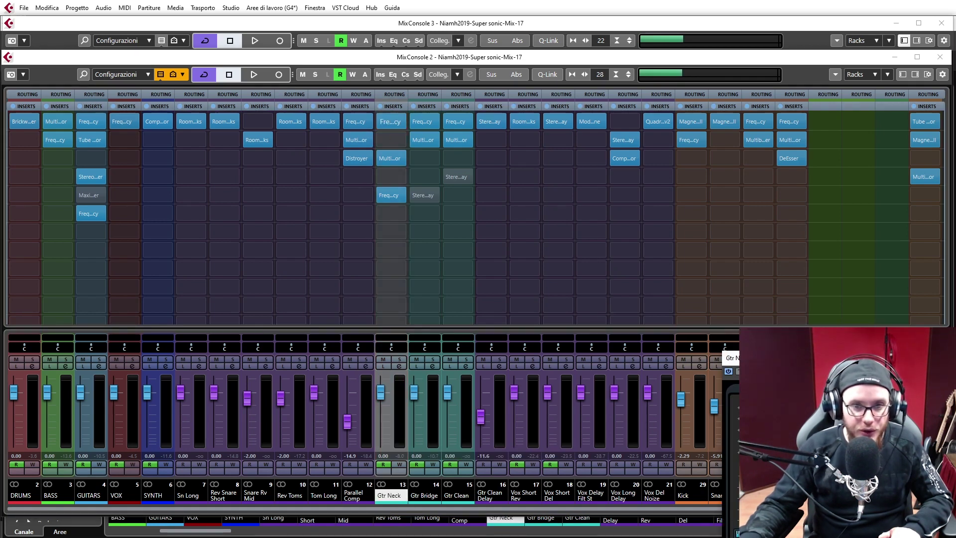
drag(762, 357, 217, 143)
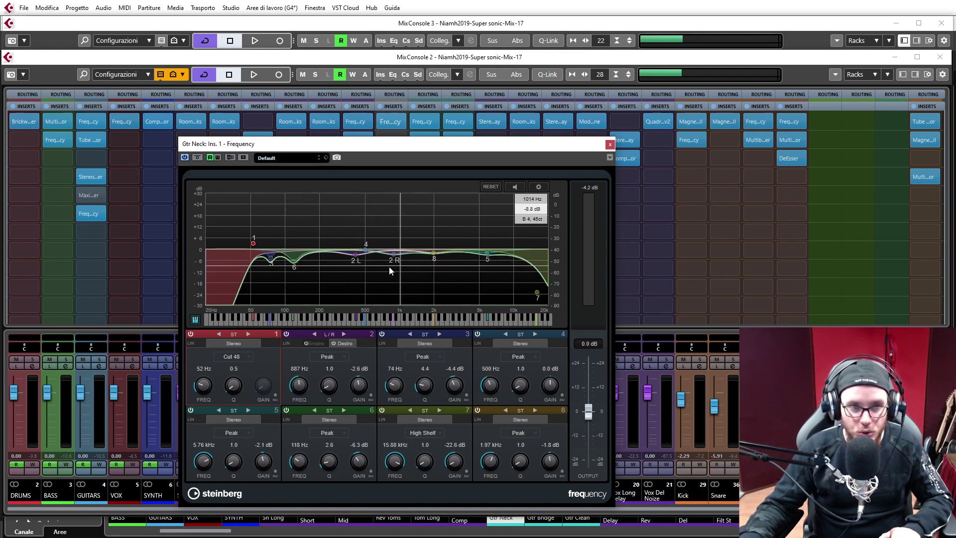
click(609, 144)
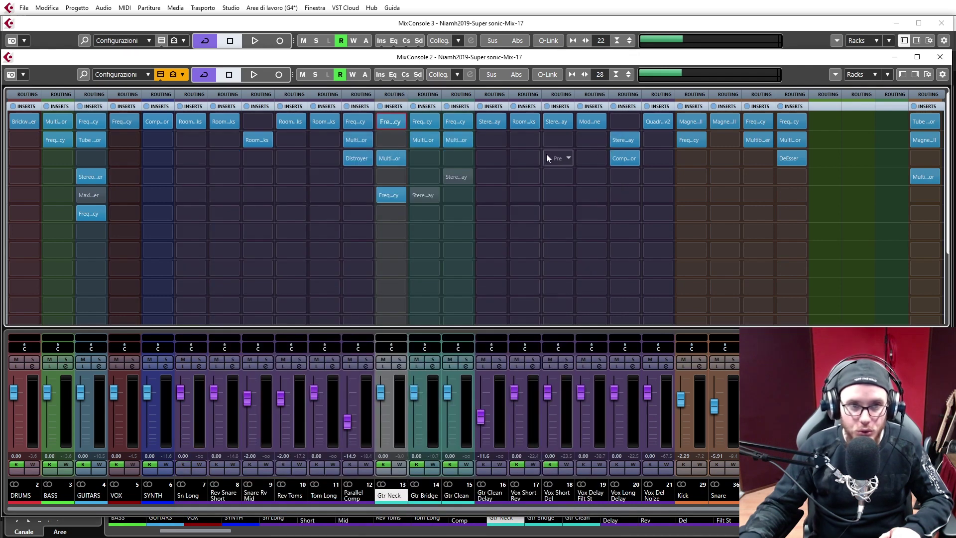
Open the MultibandCompressor in the third insert of the Gtr Neck group and close both mixer windows
click(391, 158)
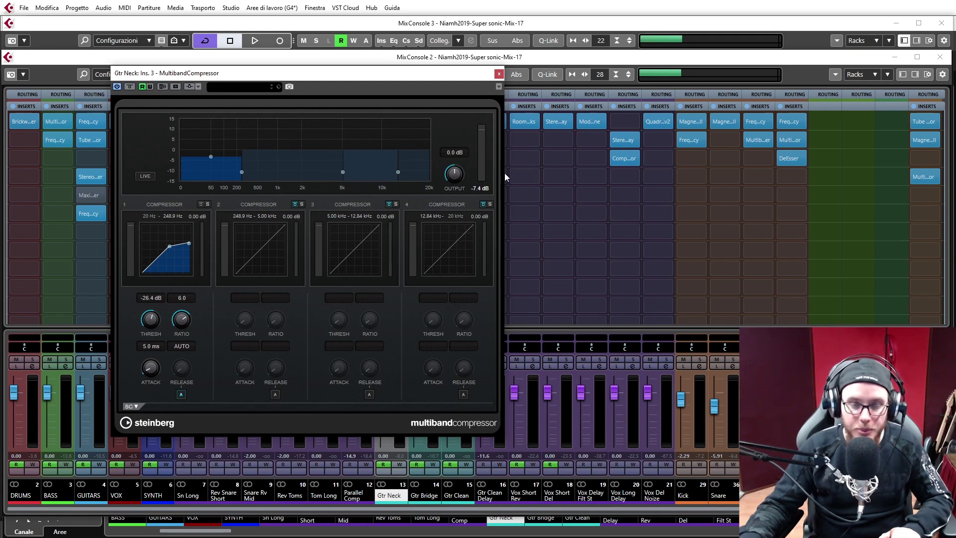
click(940, 57)
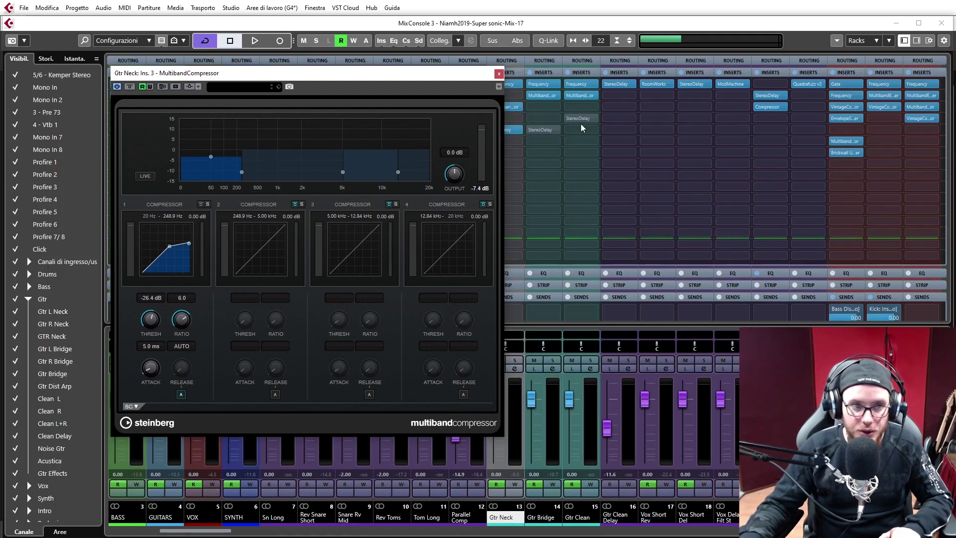
click(941, 24)
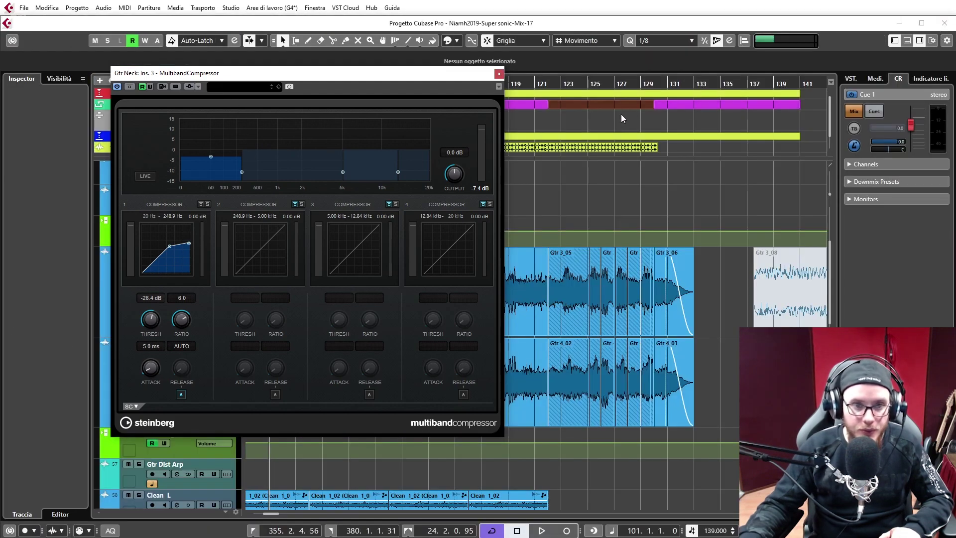
Solo the Gtr L Bridge and Gtr R Bridge tracks during playback from bar 101, and close the compressor window
key(space)
drag(336, 75, 648, 90)
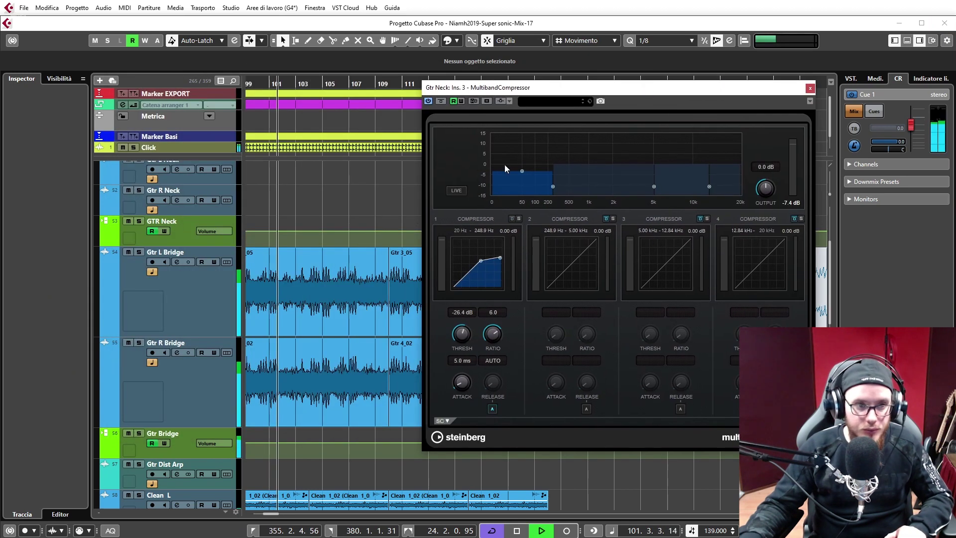
click(139, 252)
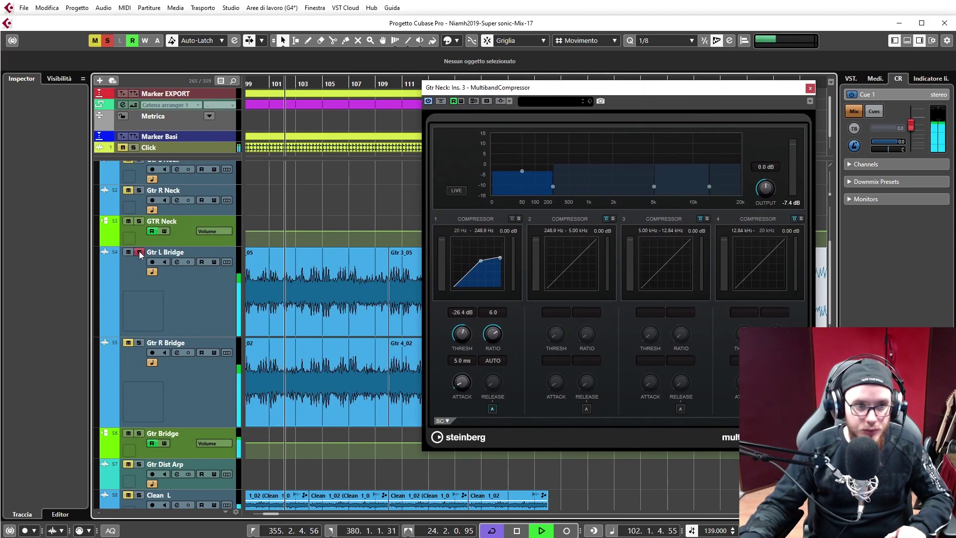
click(139, 343)
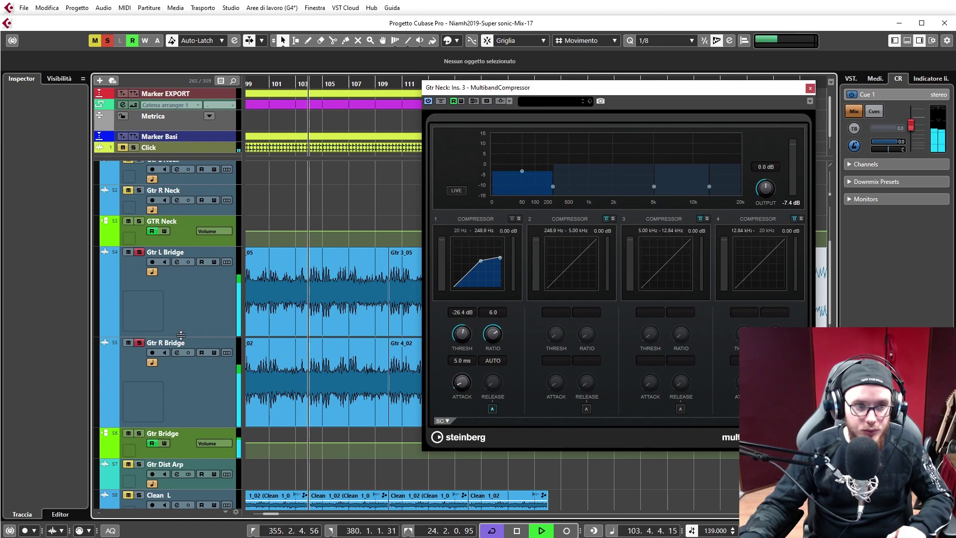
key(space)
click(810, 88)
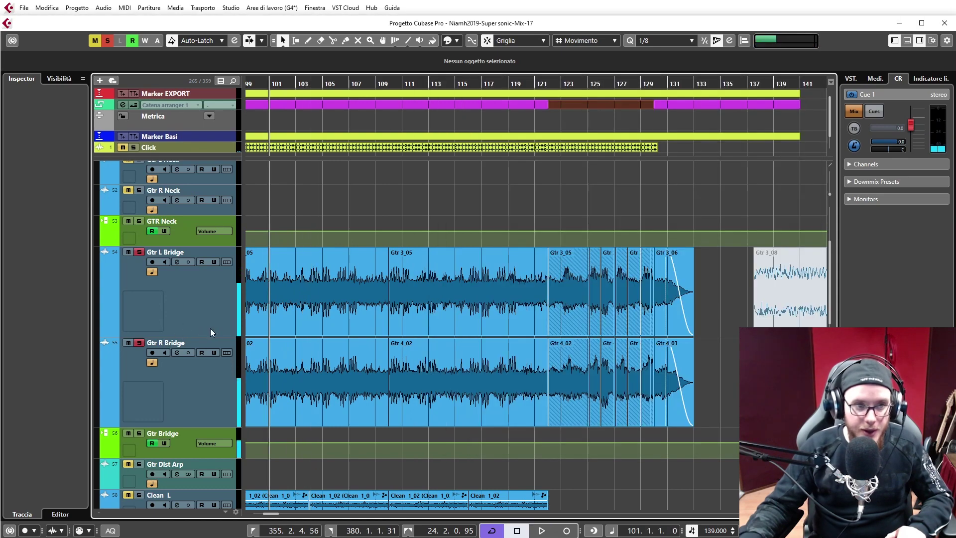
Play the soloed bridge guitars with the GUITARS and Gtr Bridge group channels in view in the mixer
click(211, 332)
key(F3)
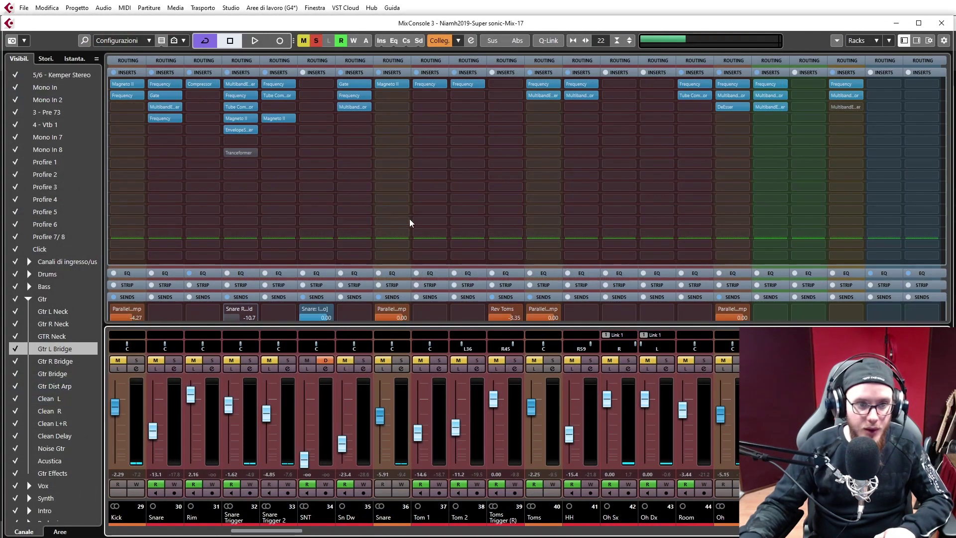
key(space)
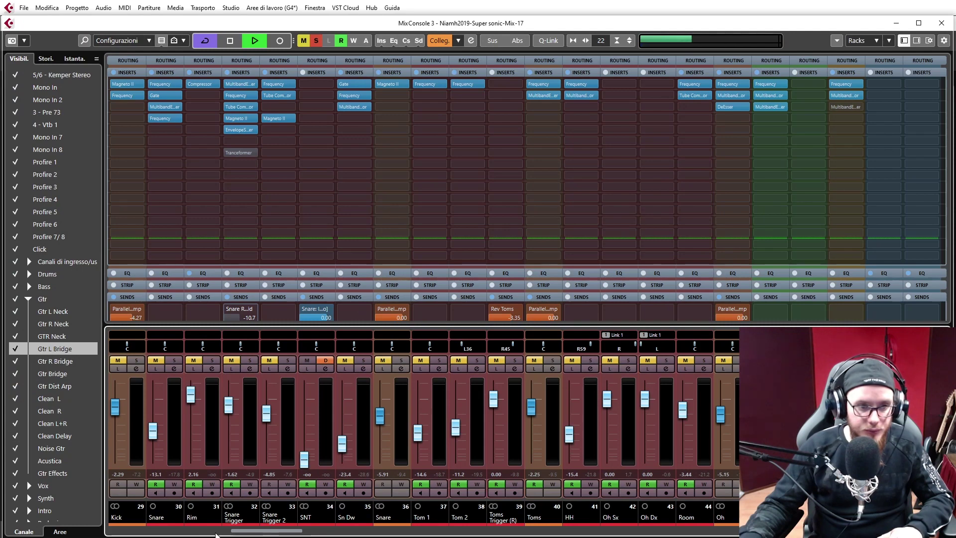
drag(242, 534, 163, 535)
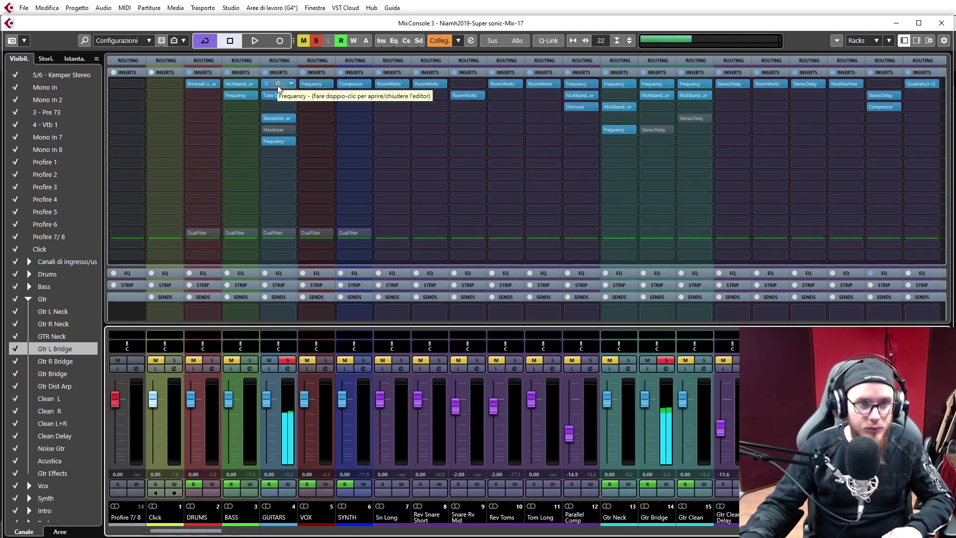
Solo the neck guitar tracks and play them from bar 66 with the Gtr Neck group channel in view in the mixer
key(F3)
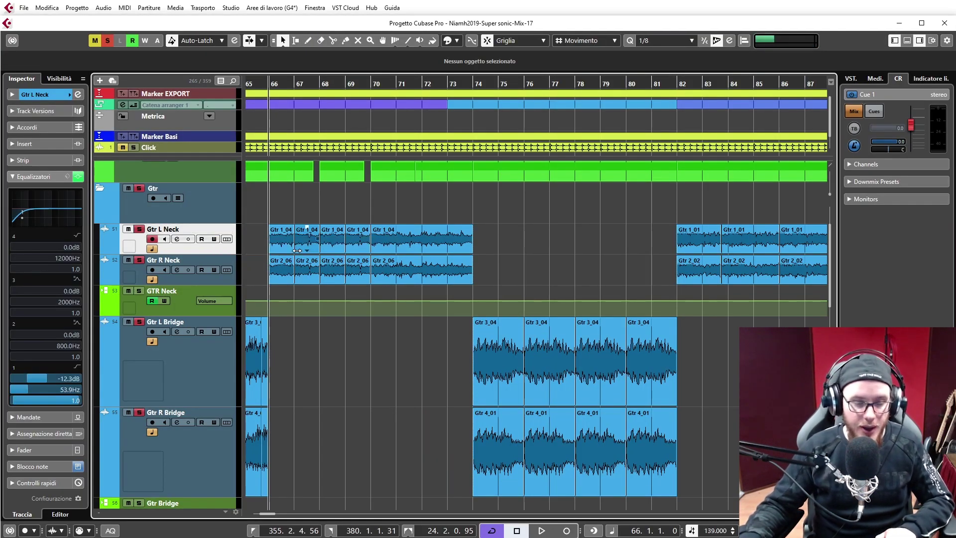
key(F3)
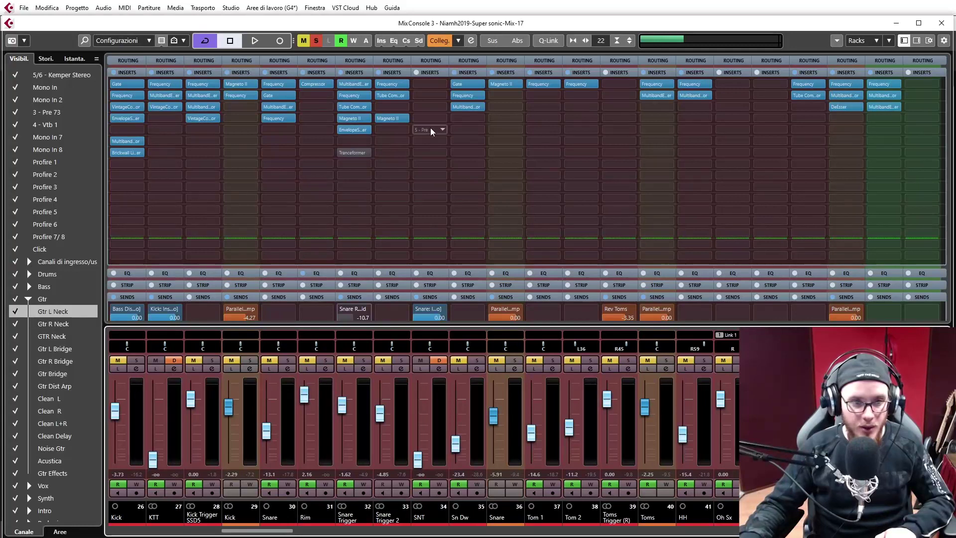
drag(252, 531, 209, 535)
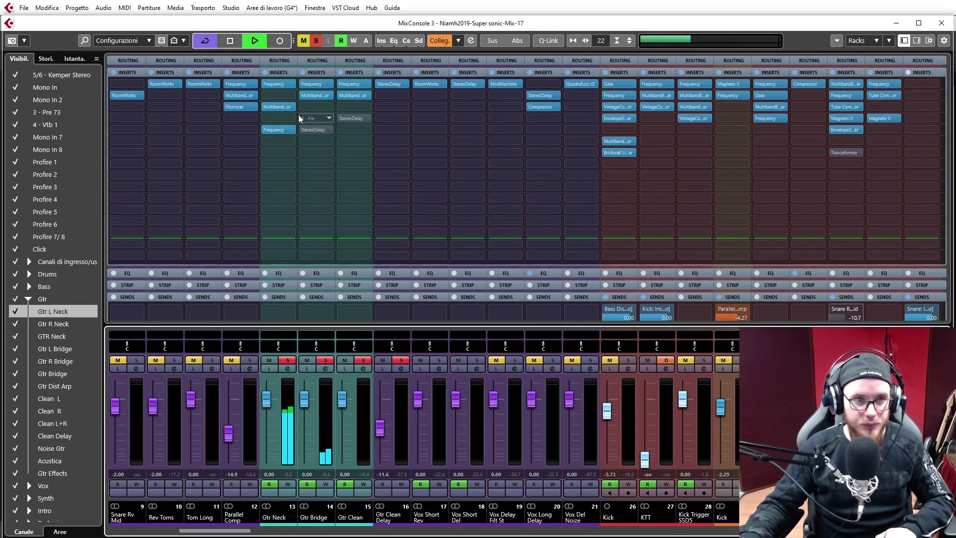
Compare the neck guitars with band 1 of the Gtr Neck MultibandCompressor bypassed and active during playback, and close the plug-in
click(280, 108)
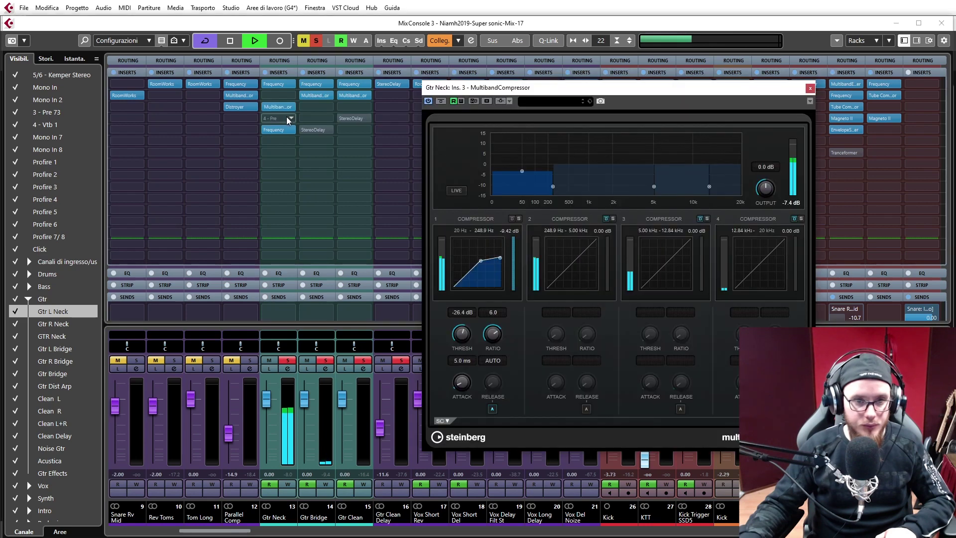
drag(532, 91, 245, 55)
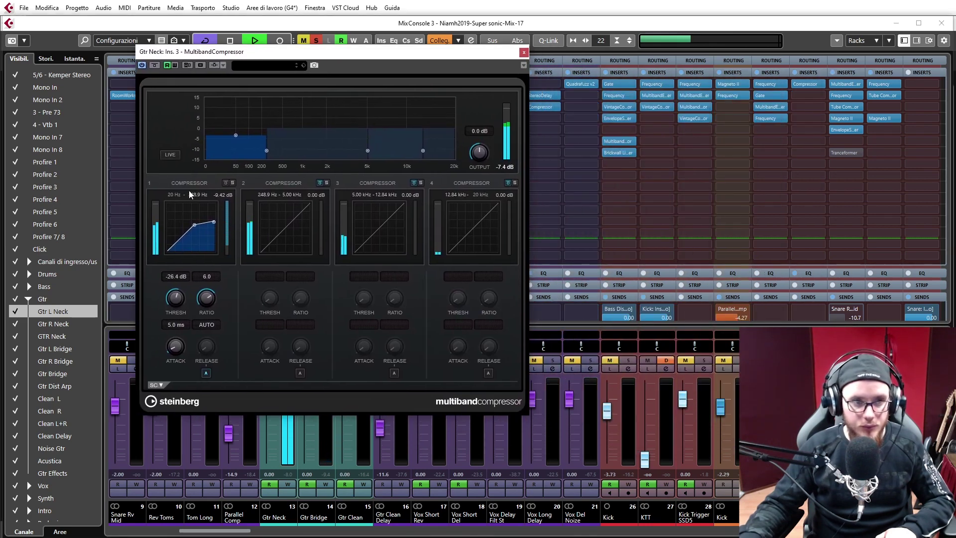
click(226, 183)
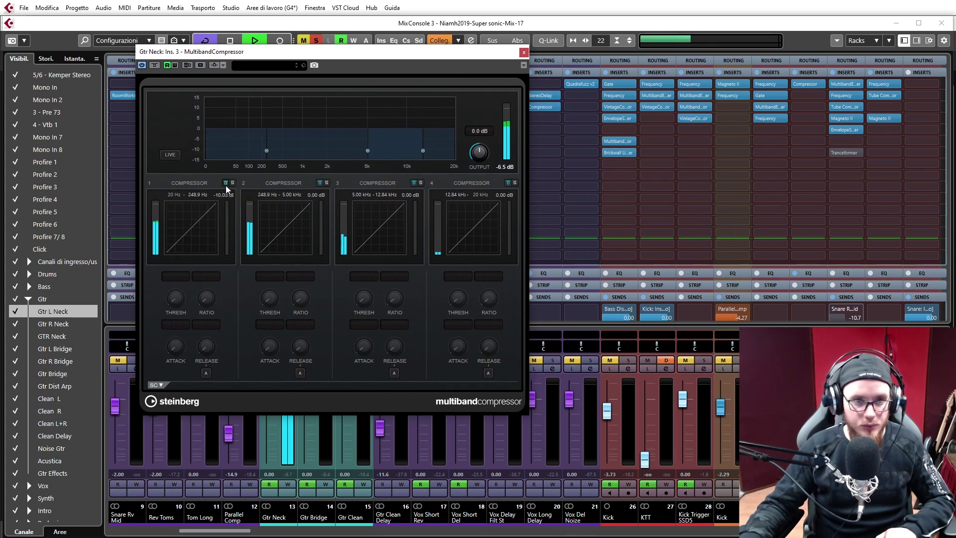
click(225, 184)
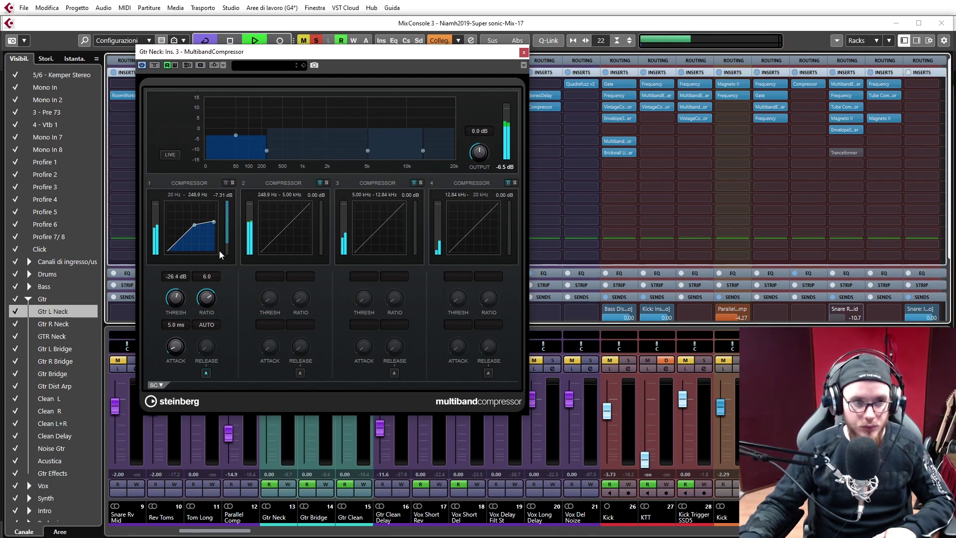
key(space)
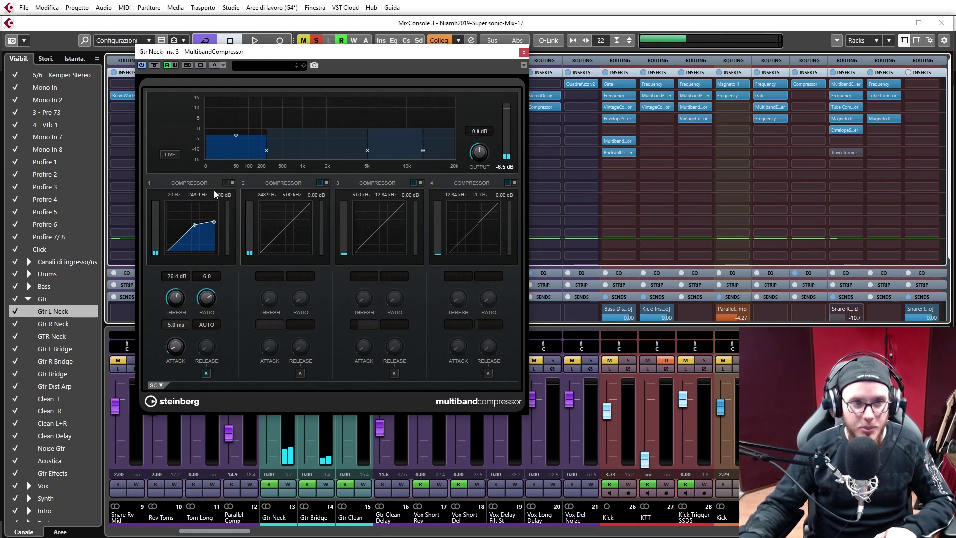
click(225, 185)
key(space)
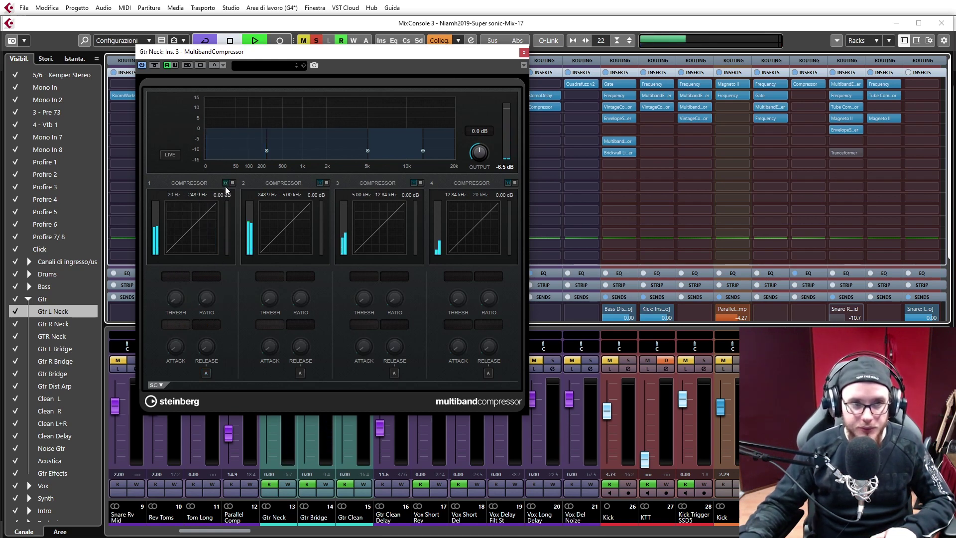
click(225, 185)
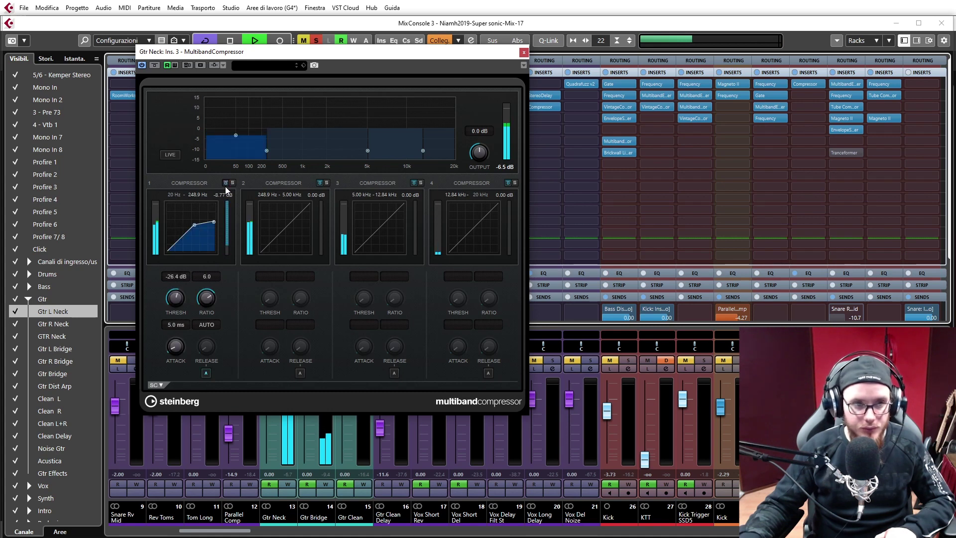
key(space)
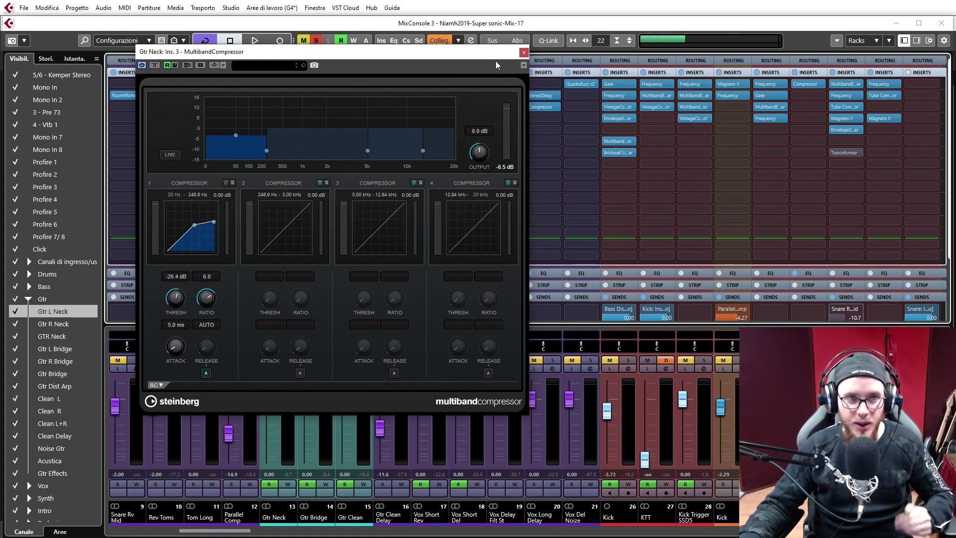
click(524, 53)
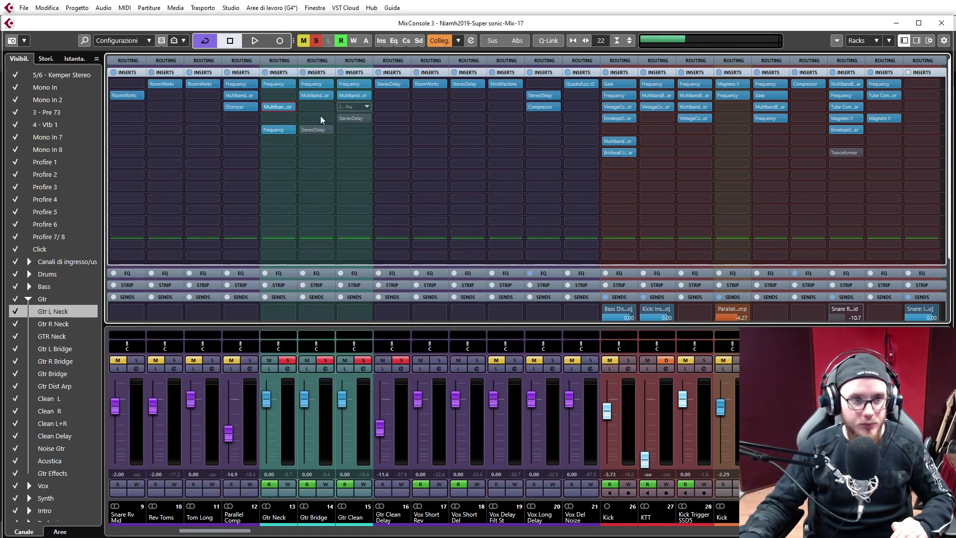
Open the Gtr Neck group's Frequency EQ in insert slot 5 to examine its curve, and close it
click(277, 130)
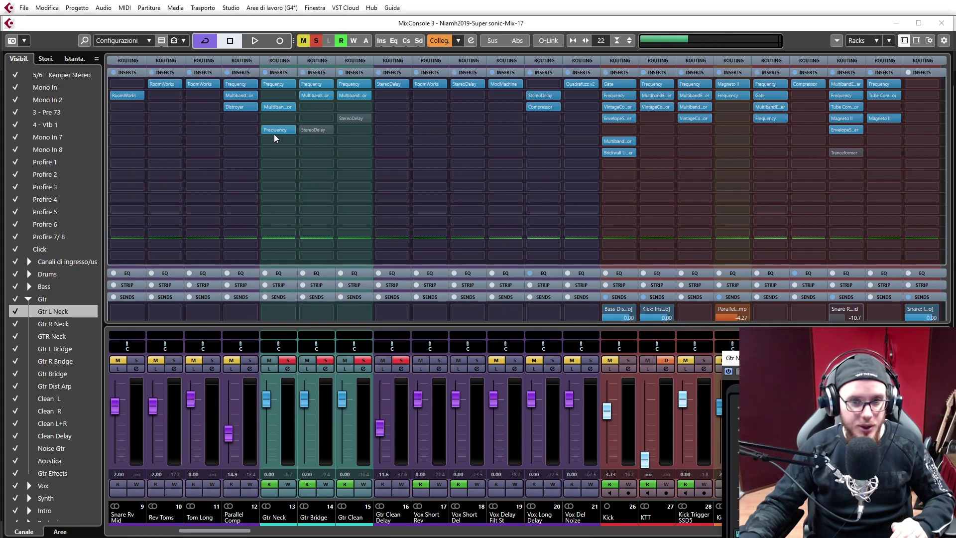
drag(312, 137, 219, 94)
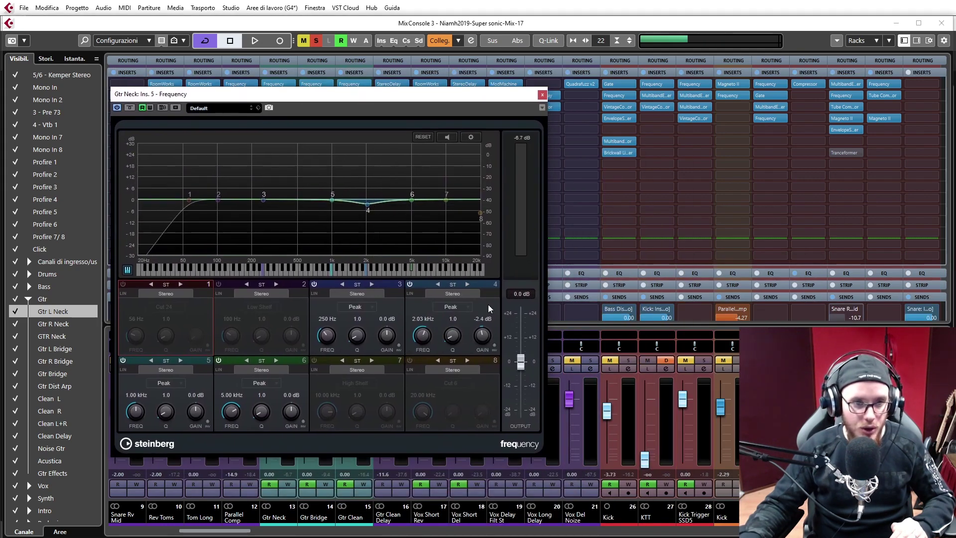
click(543, 96)
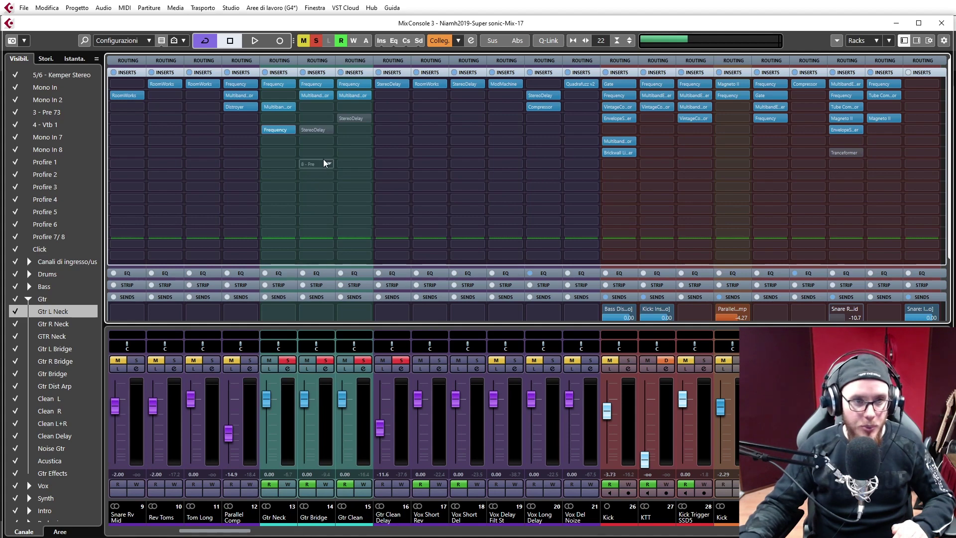
Zoom the project timeline out to all songs, then bring the GUITARS group channel into view in the mixer and select it
click(941, 23)
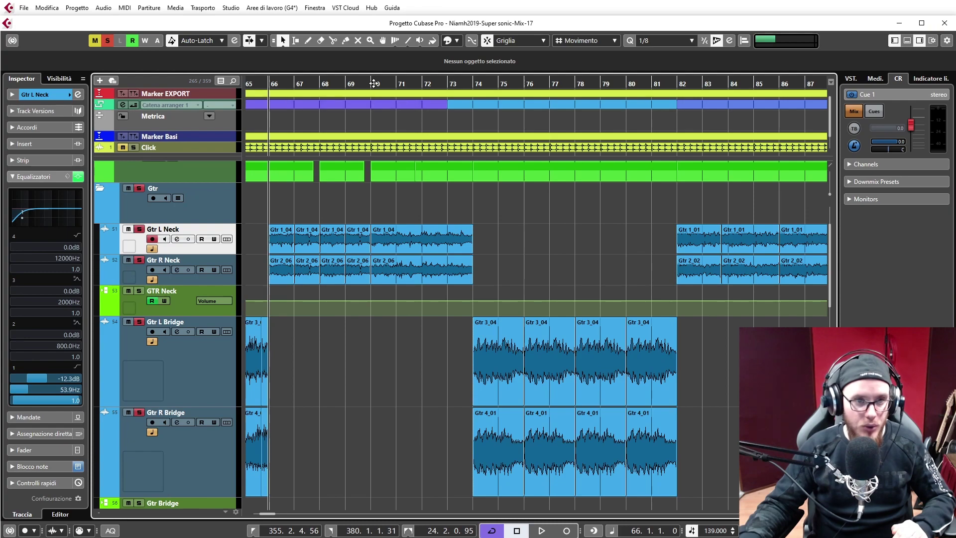
drag(373, 83, 372, 71)
scroll(364, 406, down, 1)
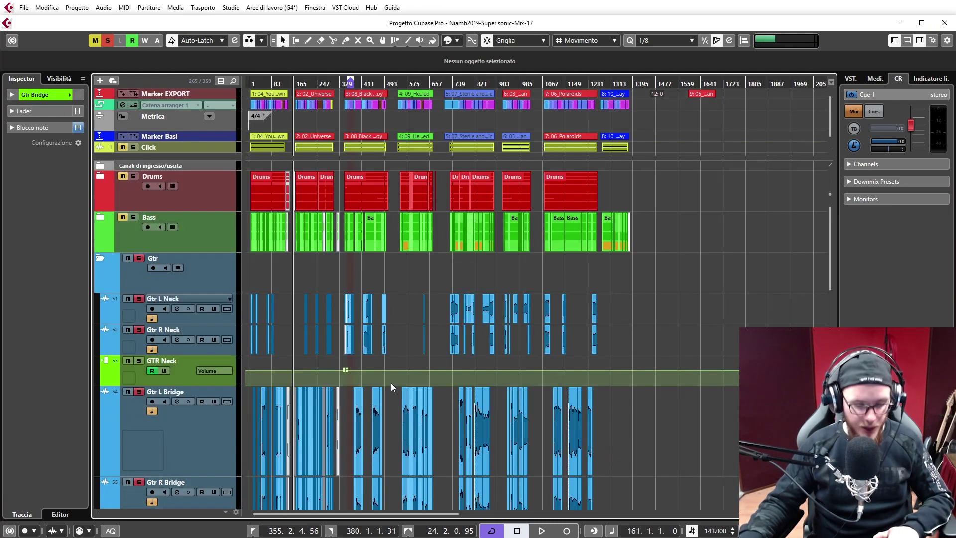
key(F3)
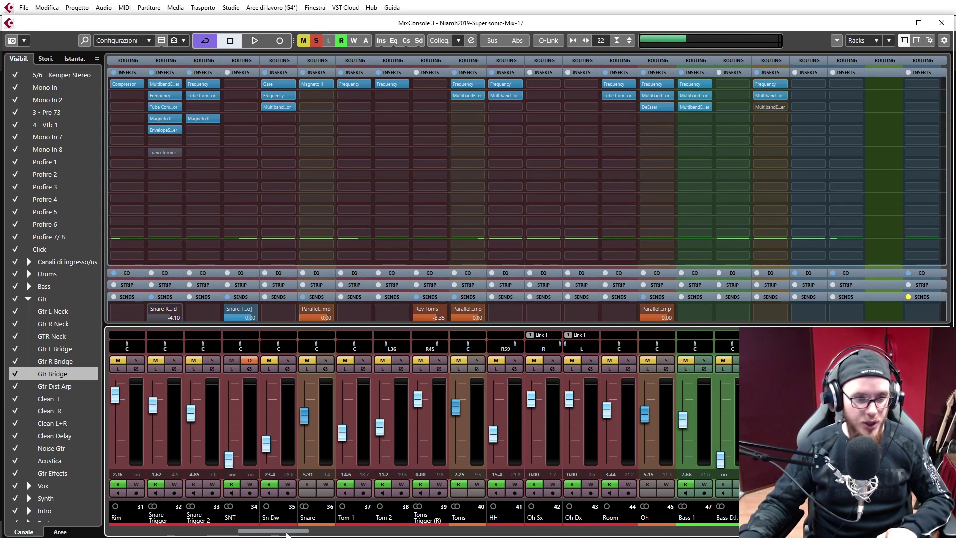
drag(287, 532, 200, 536)
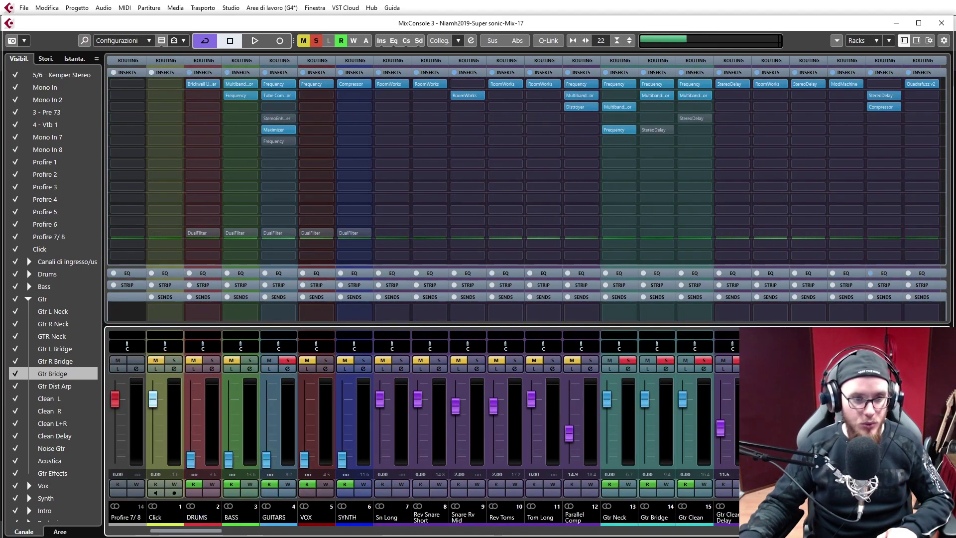
click(288, 446)
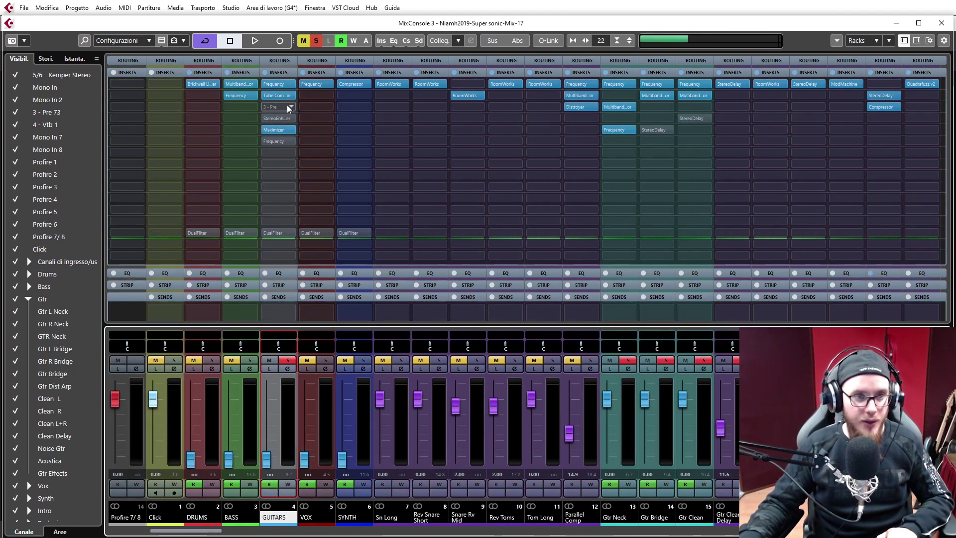
Open the Frequency EQ in the GUITARS group's first insert slot to examine its bands, and close it
click(279, 83)
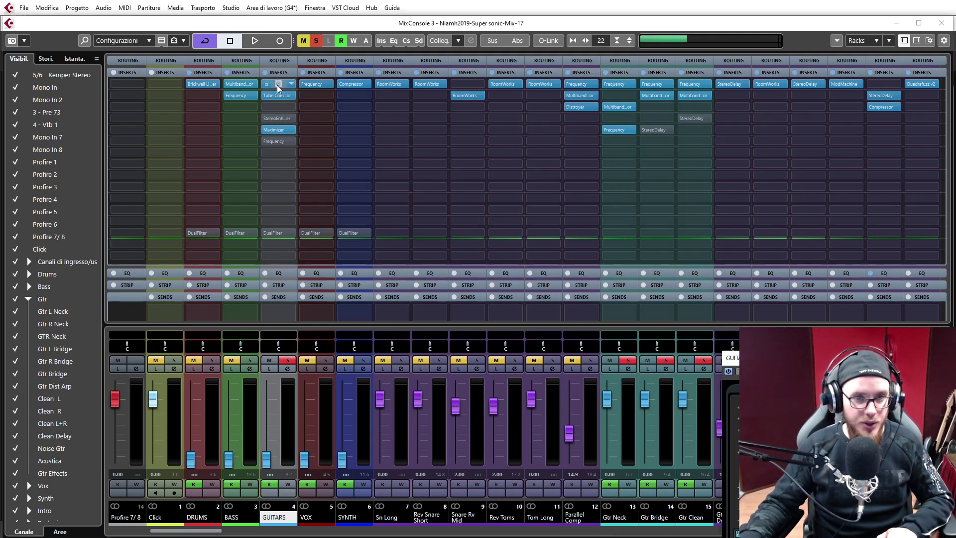
drag(677, 296, 179, 108)
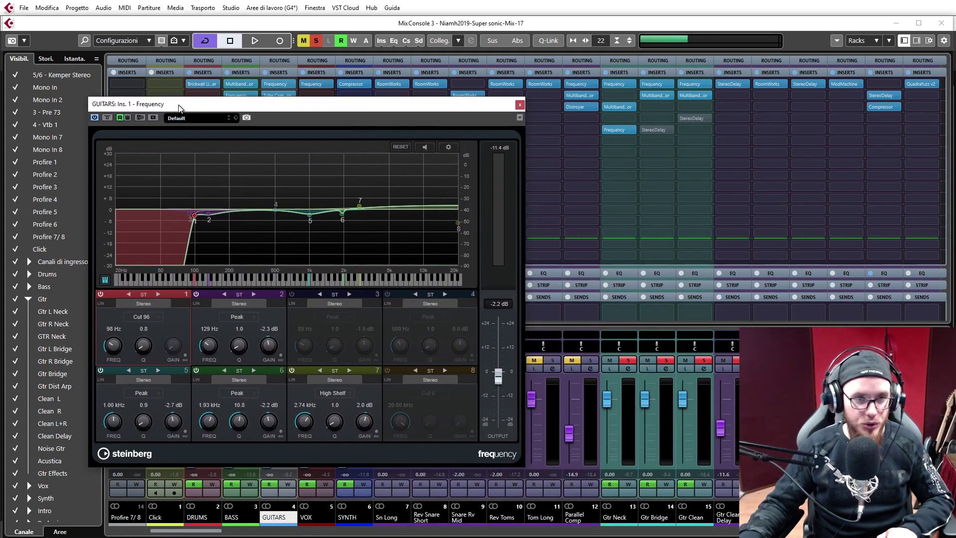
click(520, 105)
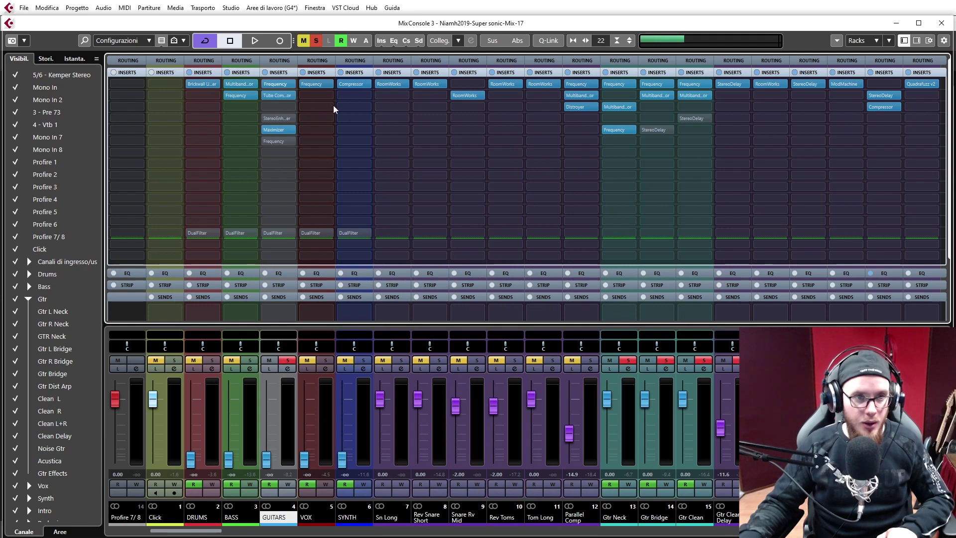
Compare the bridge guitars with the GUITARS group's Tube Compressor bypassed and active during playback from bar 98, and close the plug-in
click(280, 93)
drag(423, 111, 259, 90)
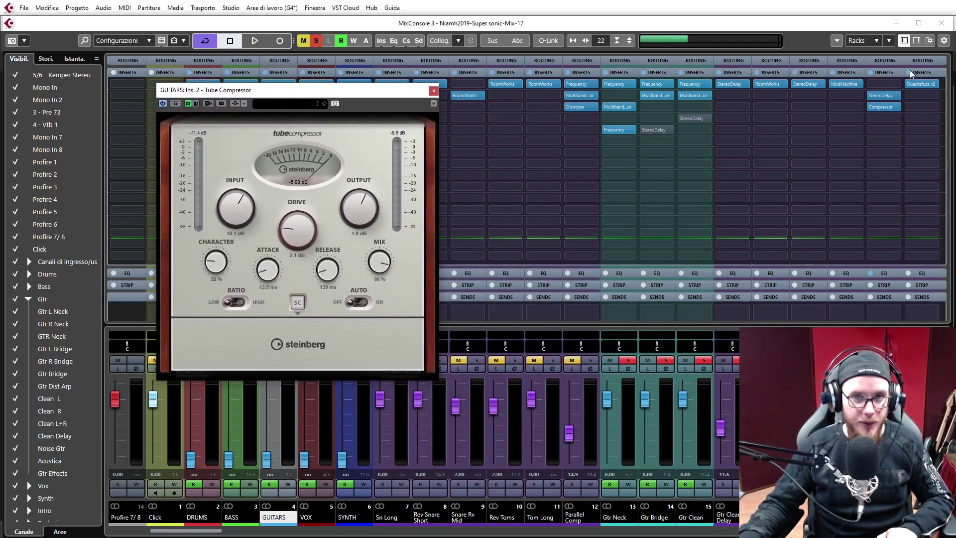
click(941, 23)
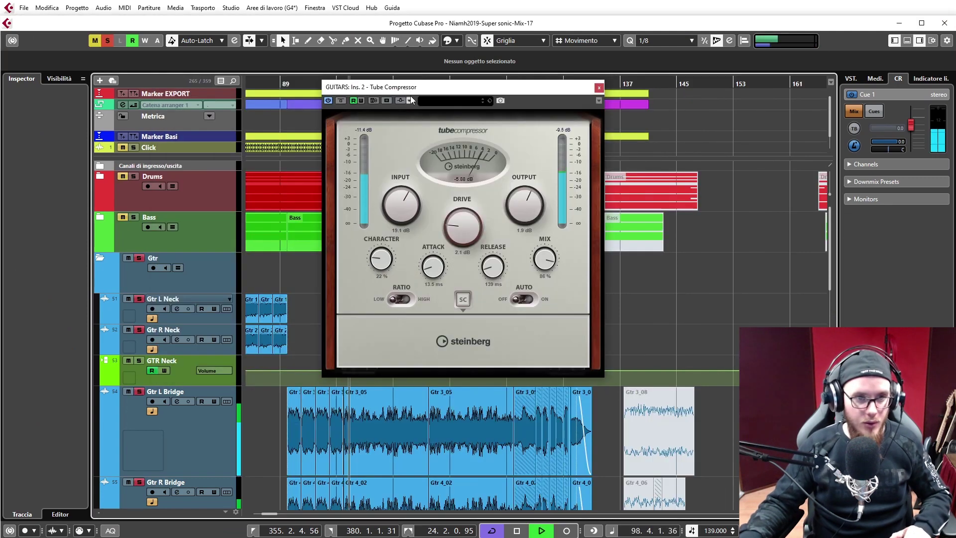
drag(408, 95, 158, 46)
click(91, 50)
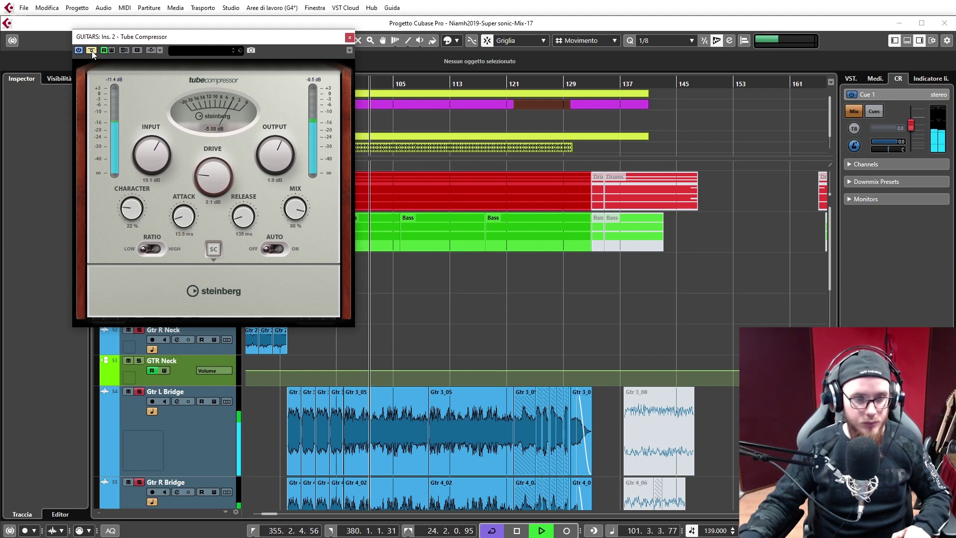
click(92, 51)
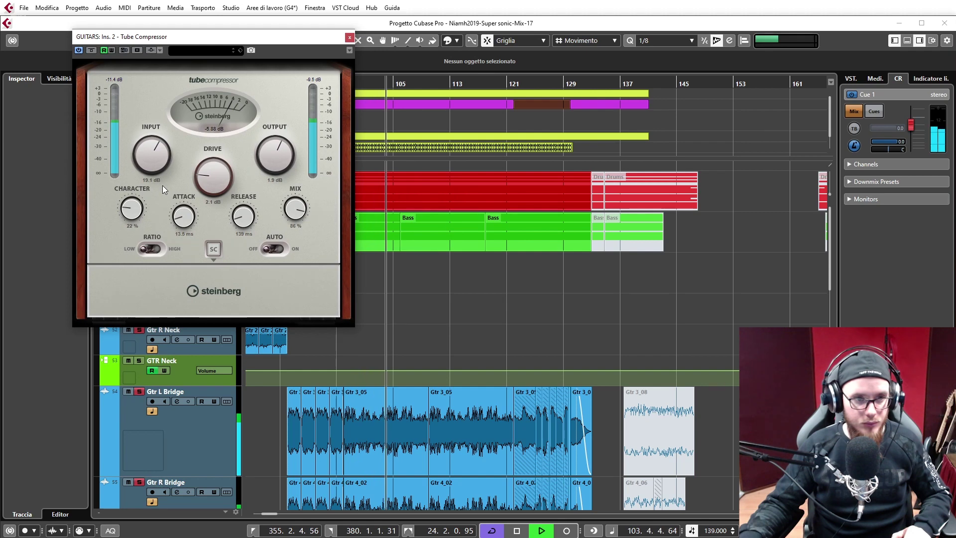
key(space)
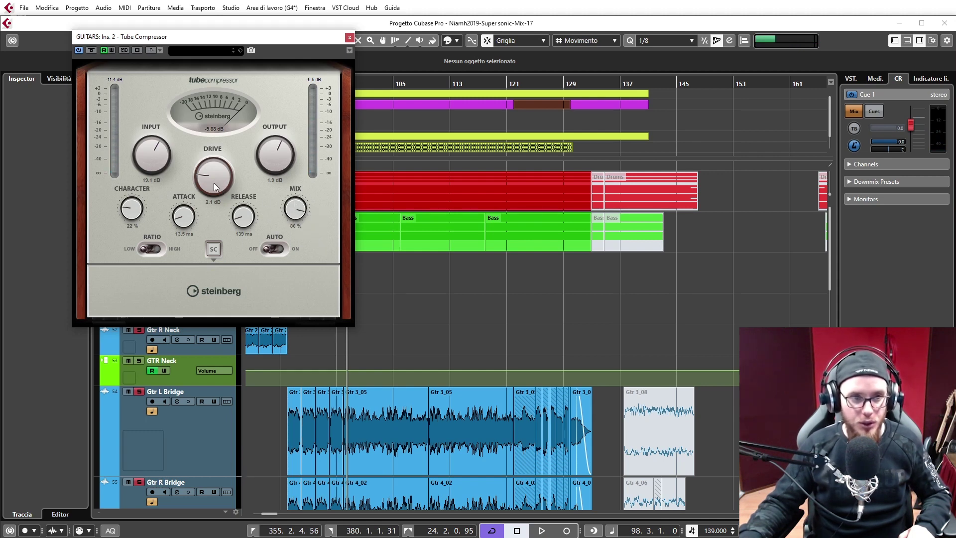
click(349, 37)
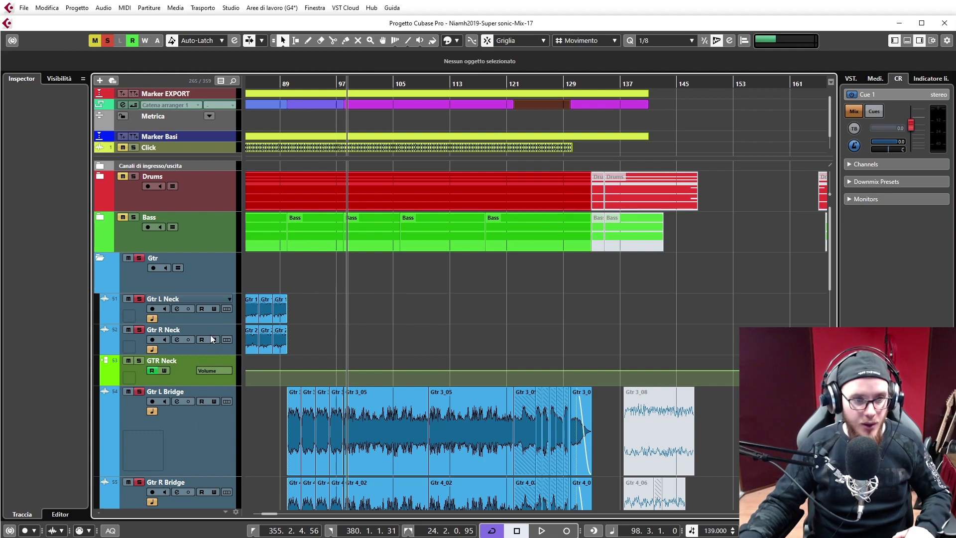
Check the GUITARS group's remaining inserts in the mixer, and place the project cursor at bar 74 in the arrangement
key(F3)
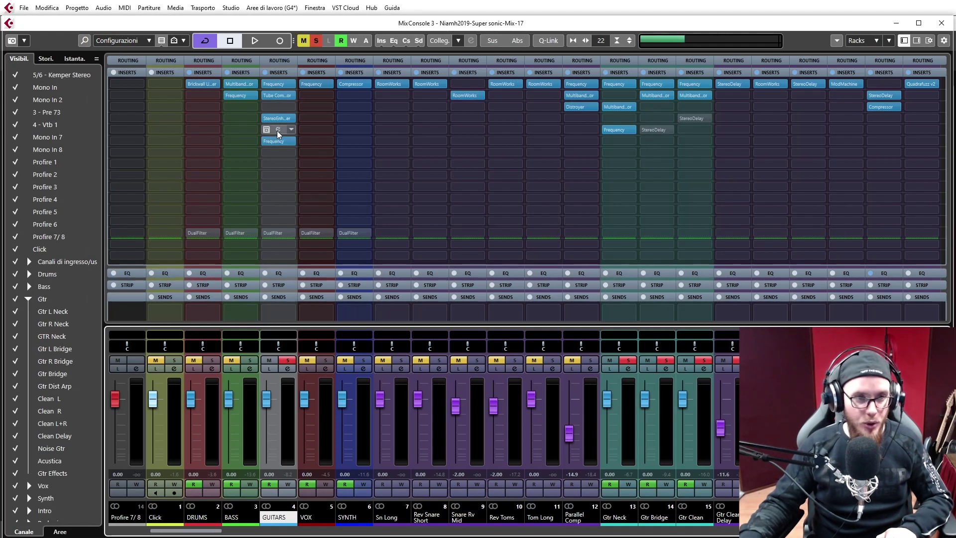
click(941, 23)
drag(423, 85, 335, 112)
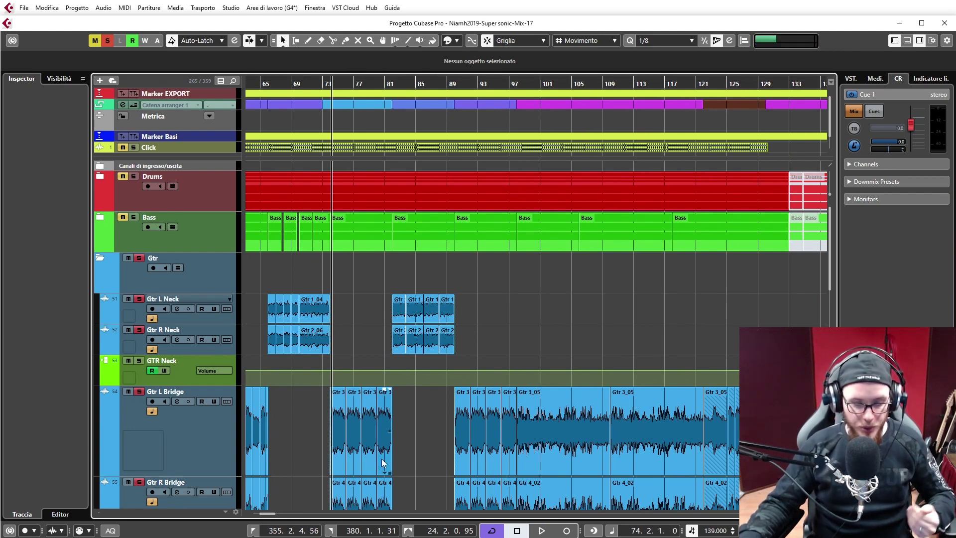
Look through the arrangement's guitar tracks, from the neck and bridge parts to the clean and acoustic ones
scroll(411, 455, down, 2)
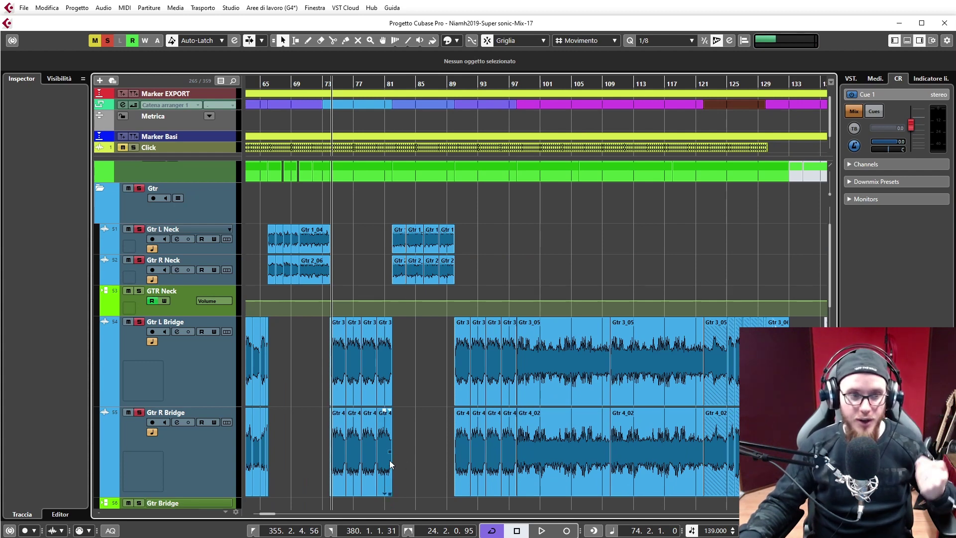
key(g)
key(g)
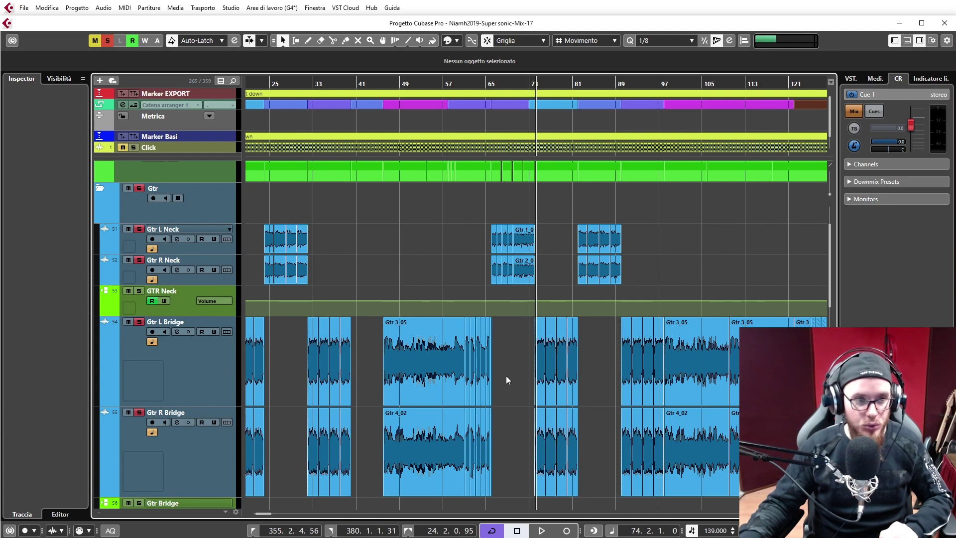
scroll(506, 376, down, 2)
scroll(506, 376, down, 1)
scroll(506, 377, down, 2)
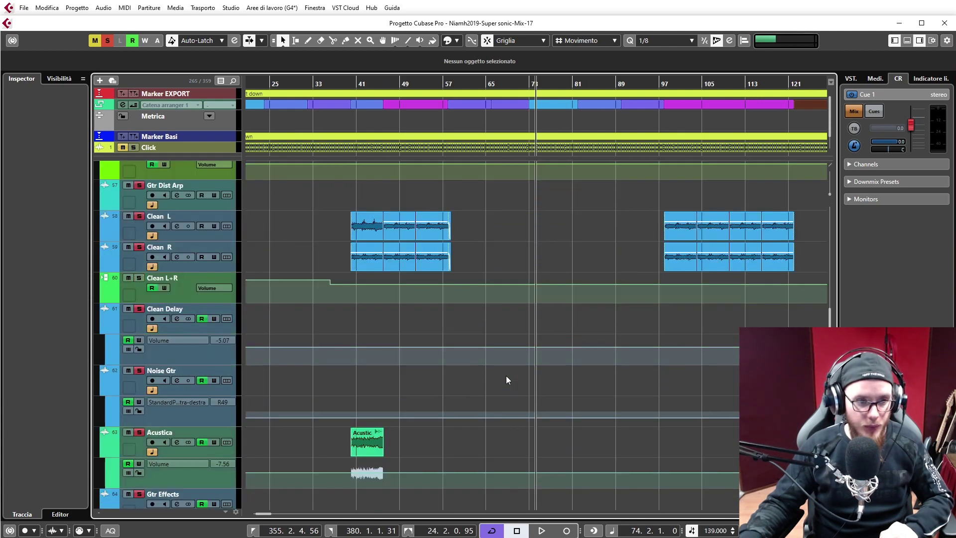
scroll(505, 376, down, 2)
scroll(506, 376, up, 5)
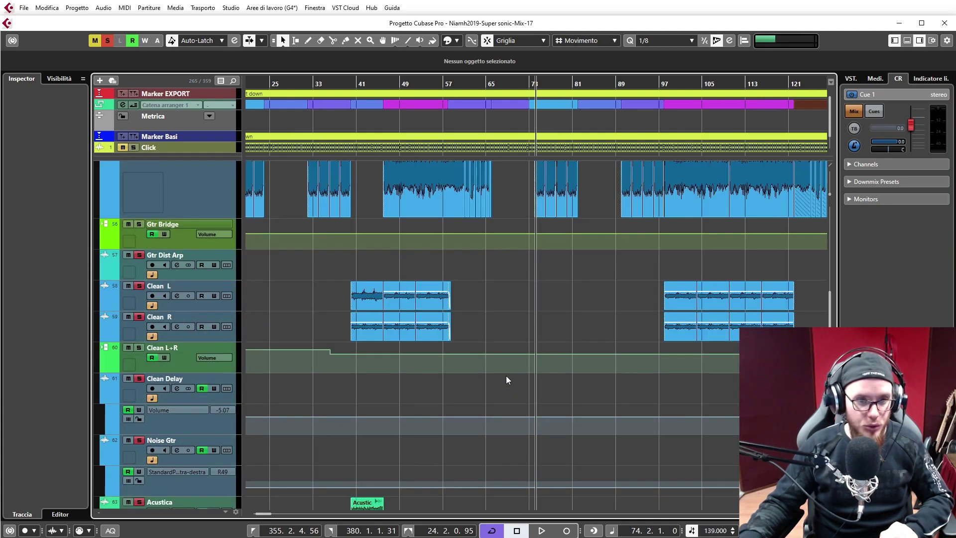
scroll(506, 375, up, 1)
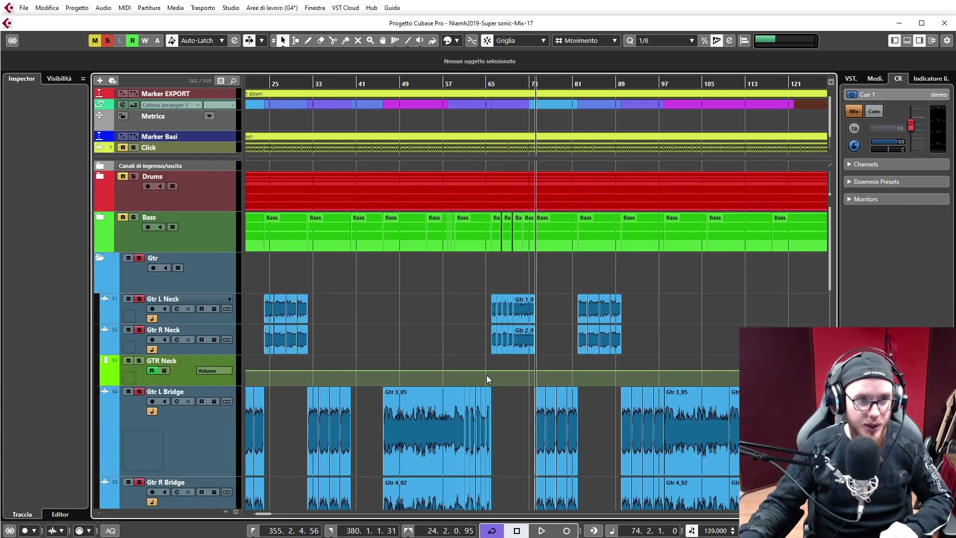
Show the used automation lanes with Used Only enabled, and enlarge the tracks to make the GUITARS bypass lanes readable
key(F6)
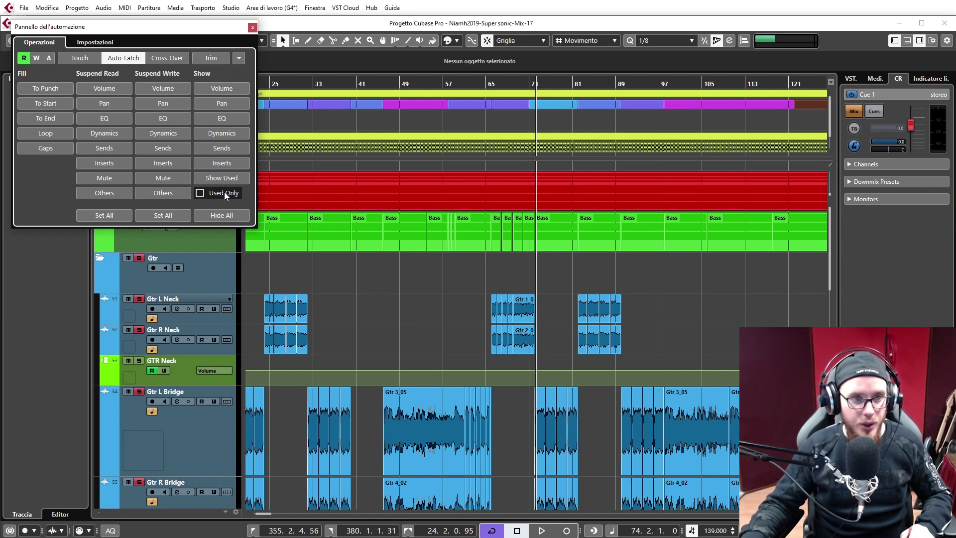
click(230, 179)
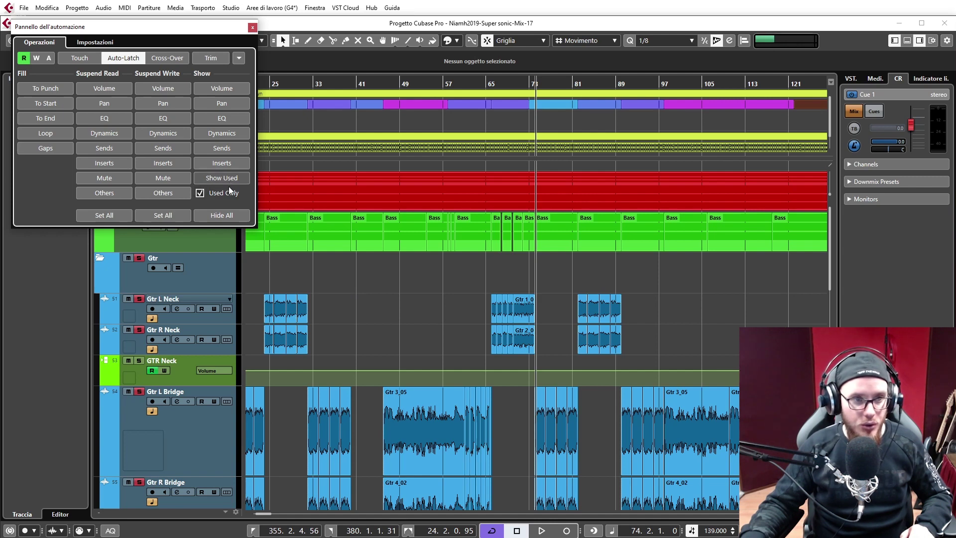
click(253, 28)
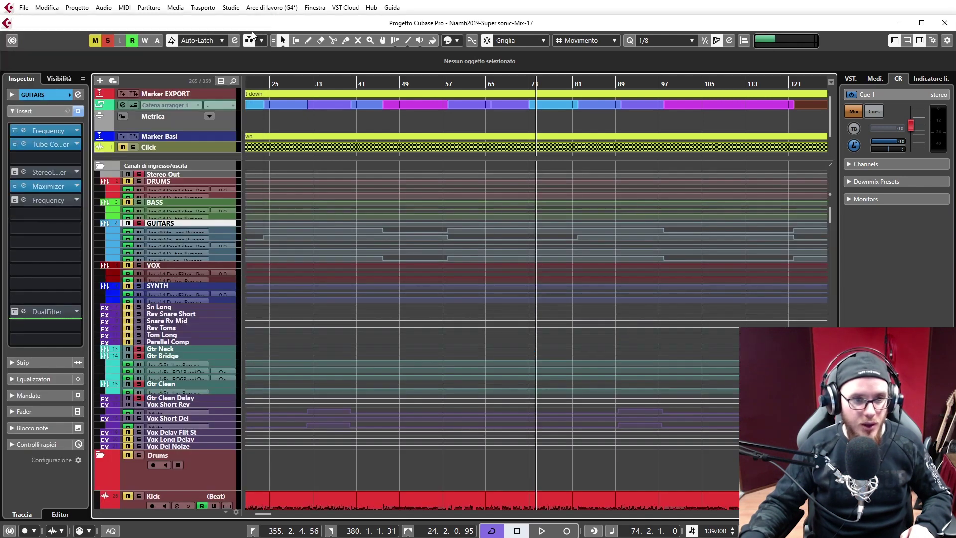
key(shift+h)
key(shift+h)
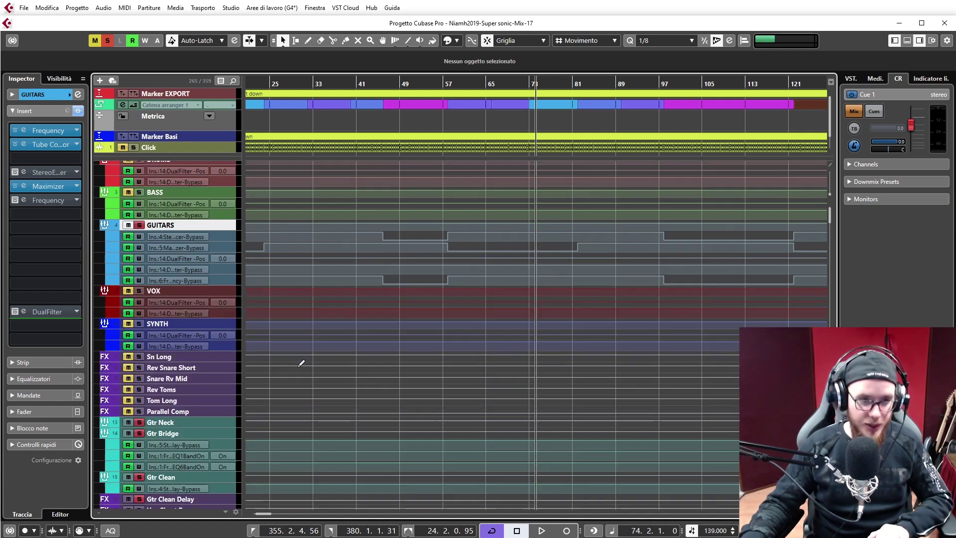
key(shift+h)
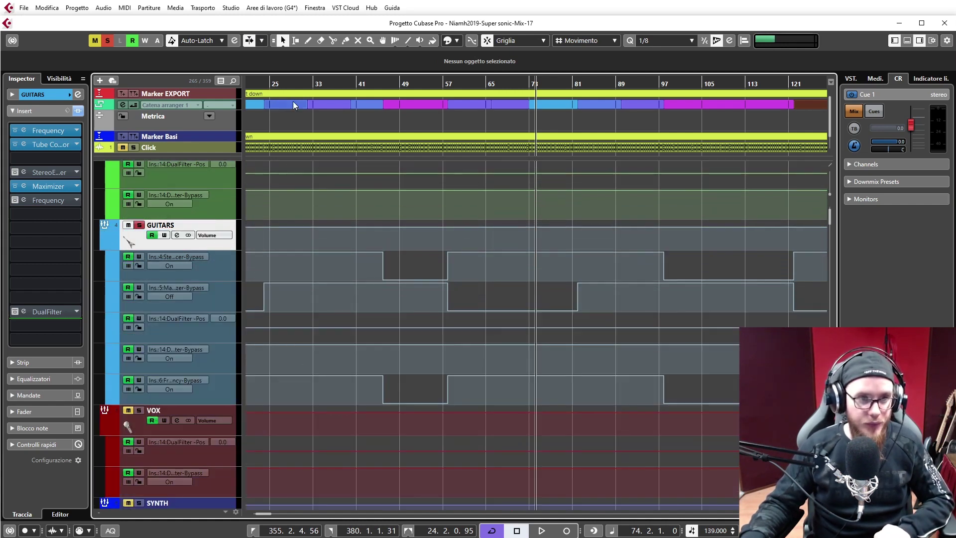
Play the guitars from bar 54 through the GUITARS insert bypass automation change at bar 58, and open the Maximizer during playback
drag(294, 85, 315, 88)
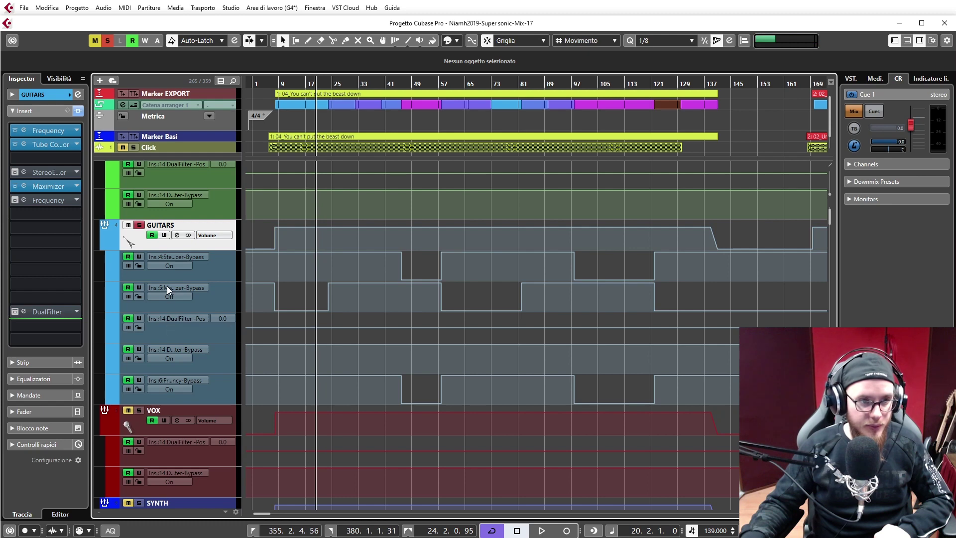
drag(270, 81, 432, 152)
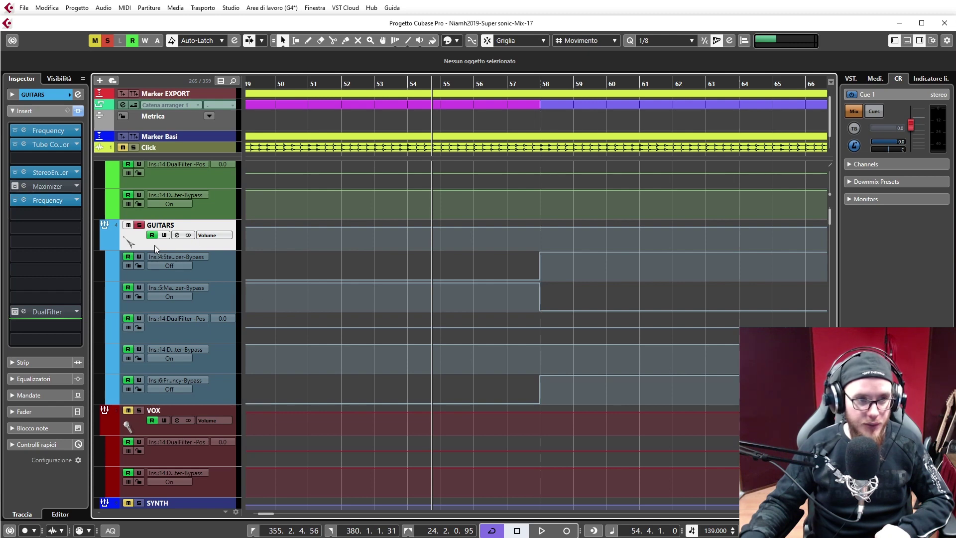
key(space)
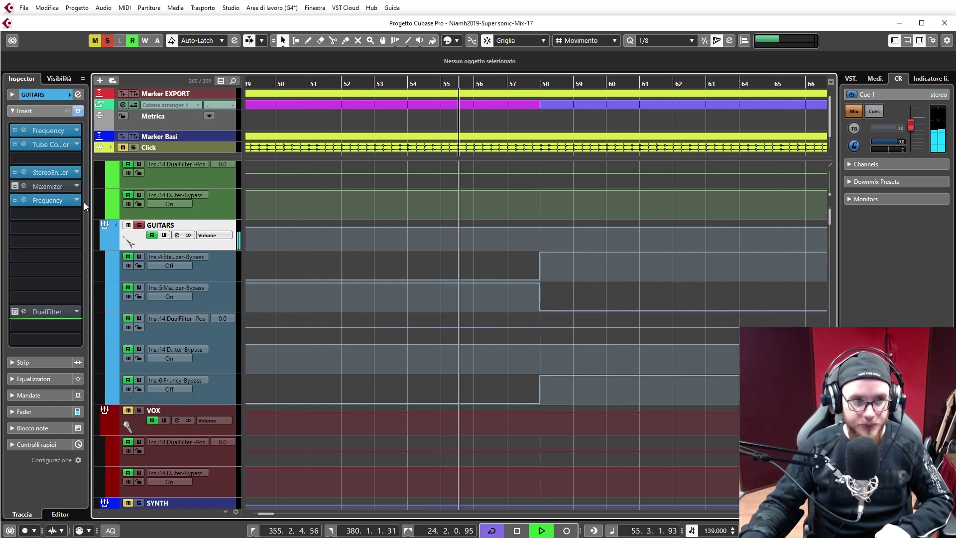
click(22, 186)
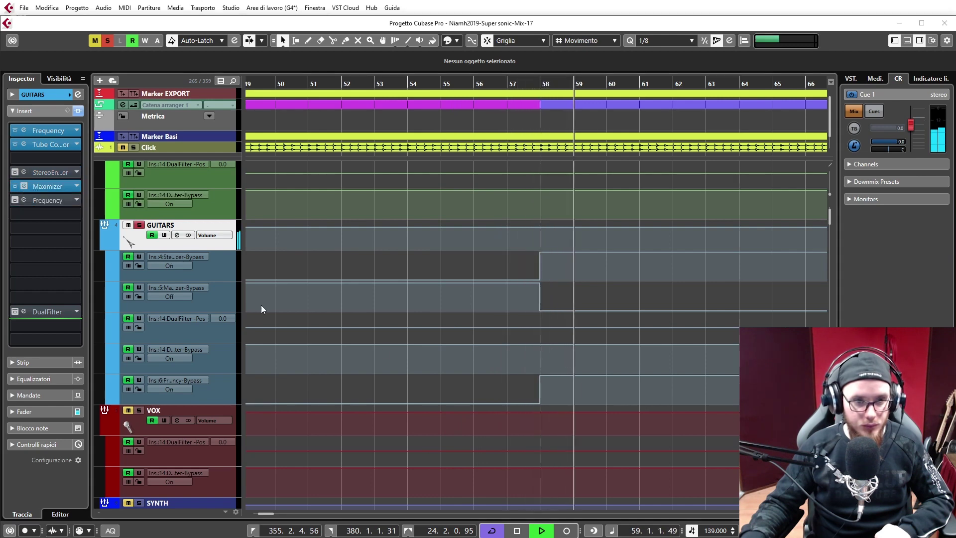
drag(557, 275, 245, 157)
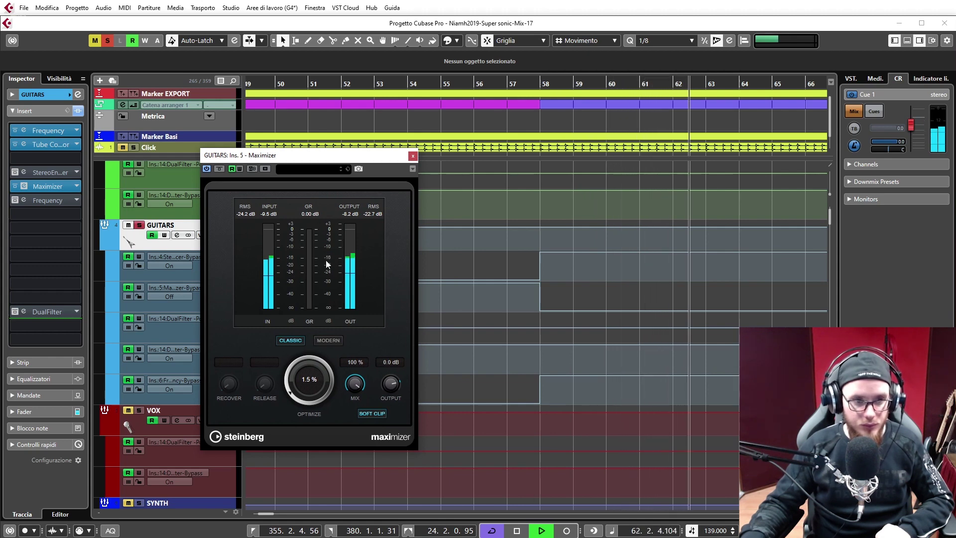
key(space)
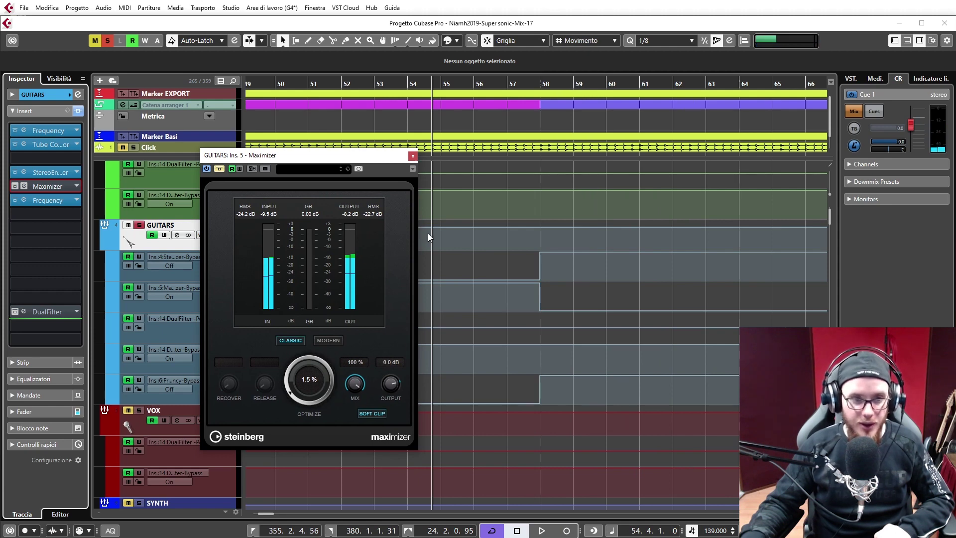
Play the guitars from bar 43 with the GUITARS group's insert 6 Frequency EQ open, and close the plug-in after stopping
click(413, 155)
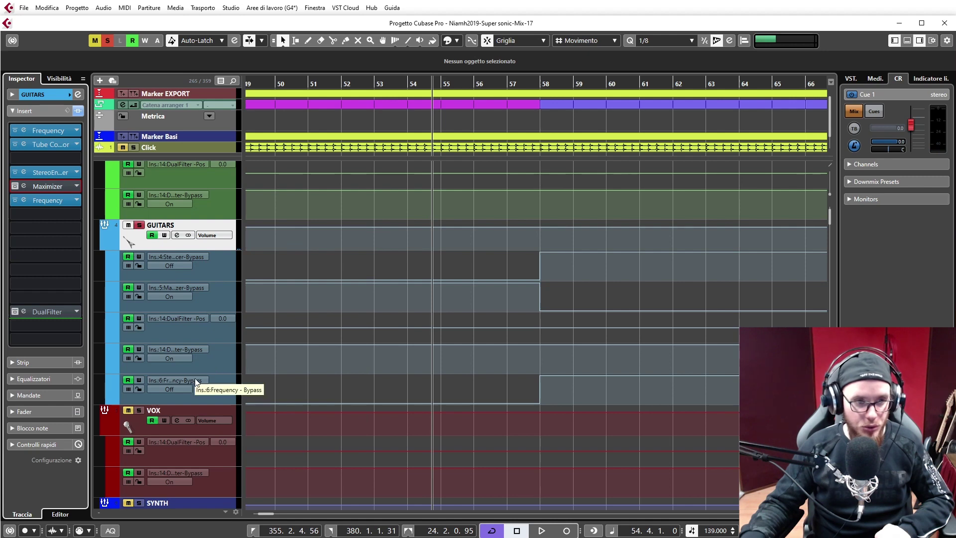
click(205, 393)
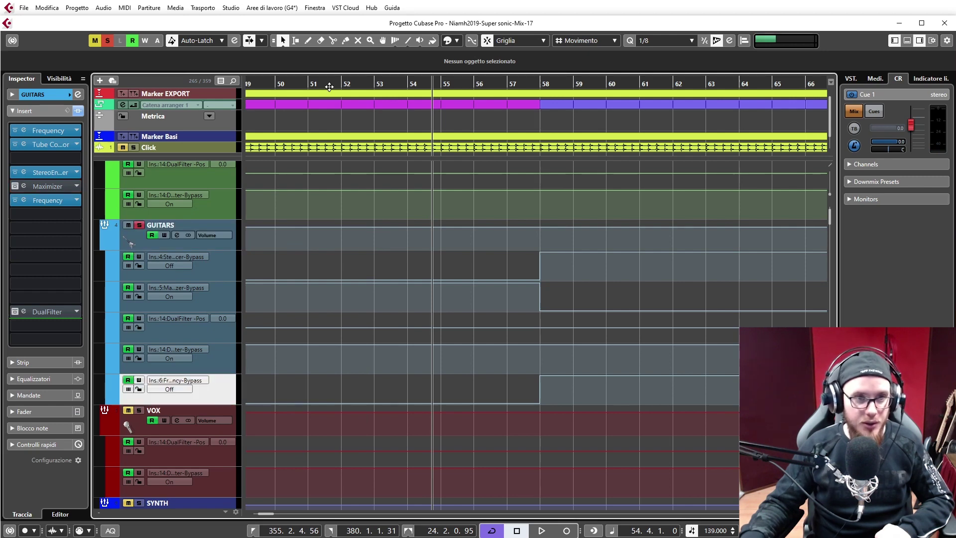
drag(329, 87, 299, 77)
click(24, 200)
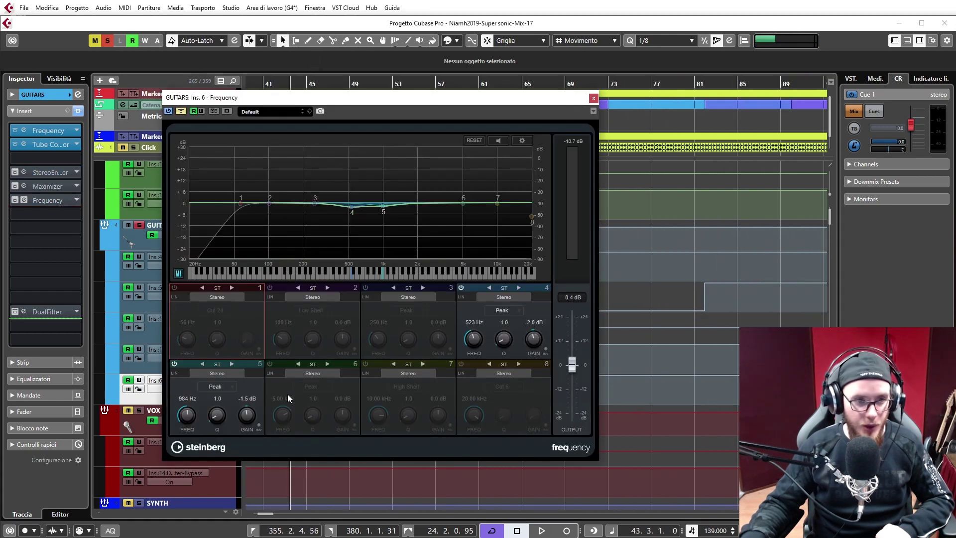
key(space)
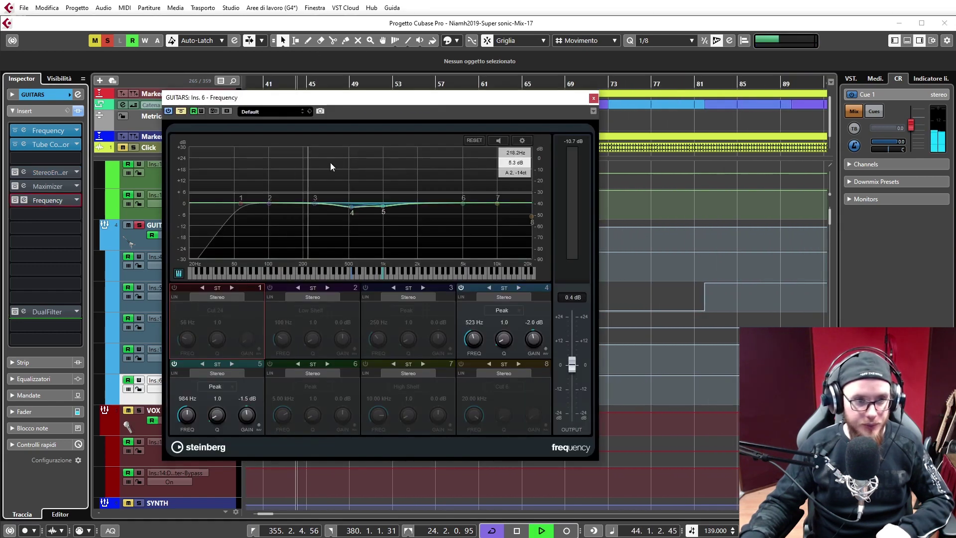
drag(362, 100, 309, 48)
key(space)
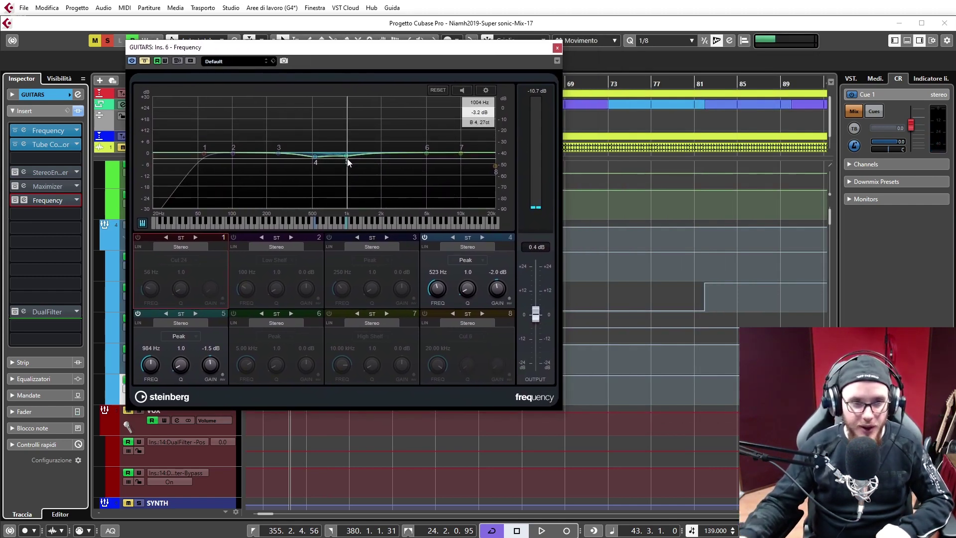
click(557, 48)
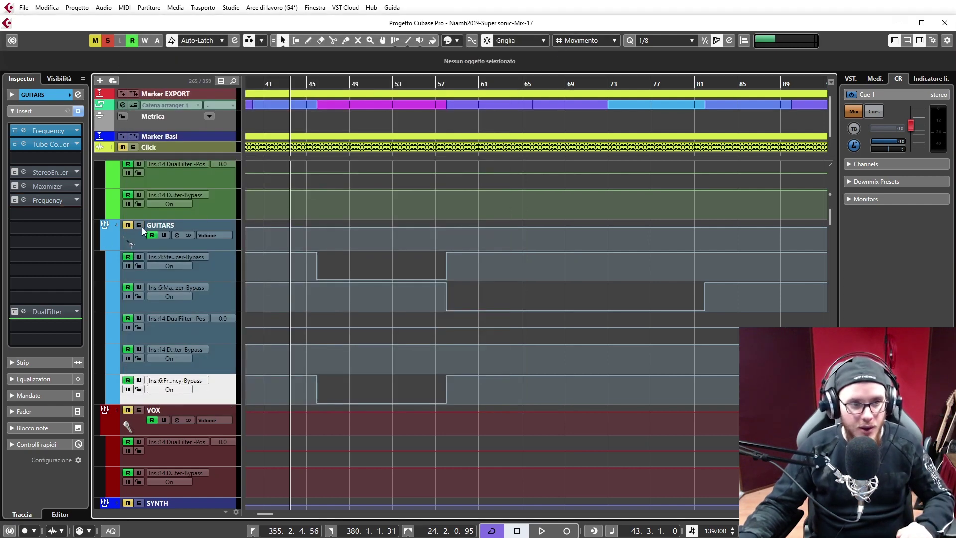
Unsolo the GUITARS group, and in the mixer reveal the sends of the guitar channels and select Clean L
click(141, 228)
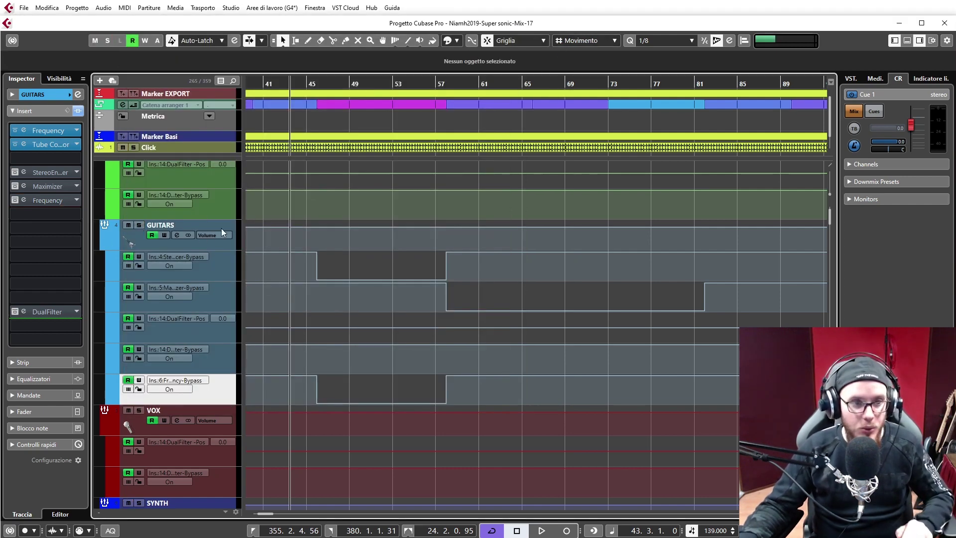
scroll(363, 343, up, 6)
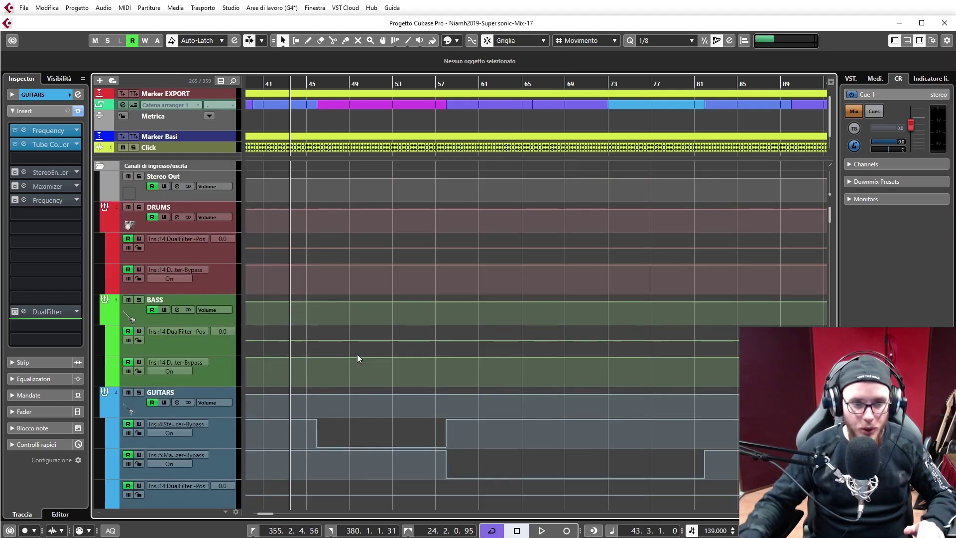
key(F3)
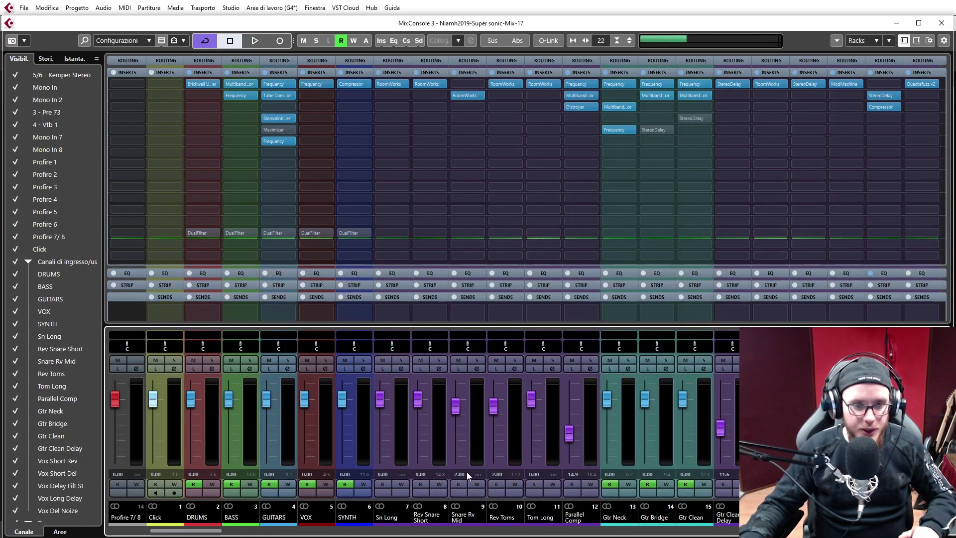
click(357, 300)
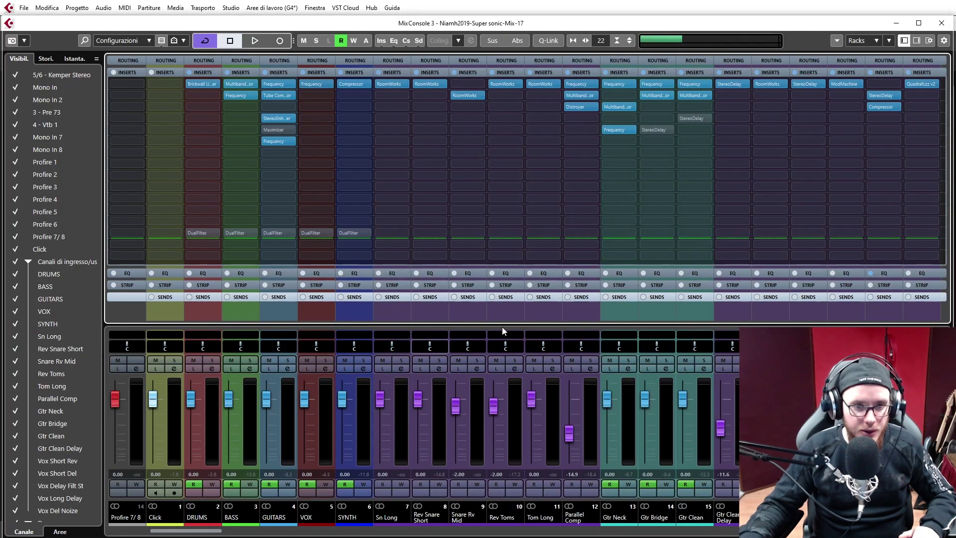
click(545, 298)
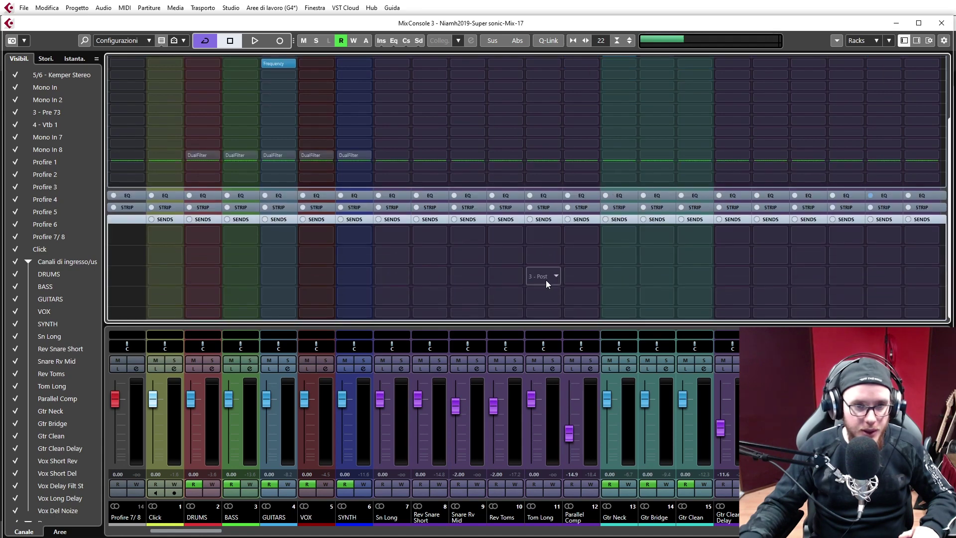
click(244, 531)
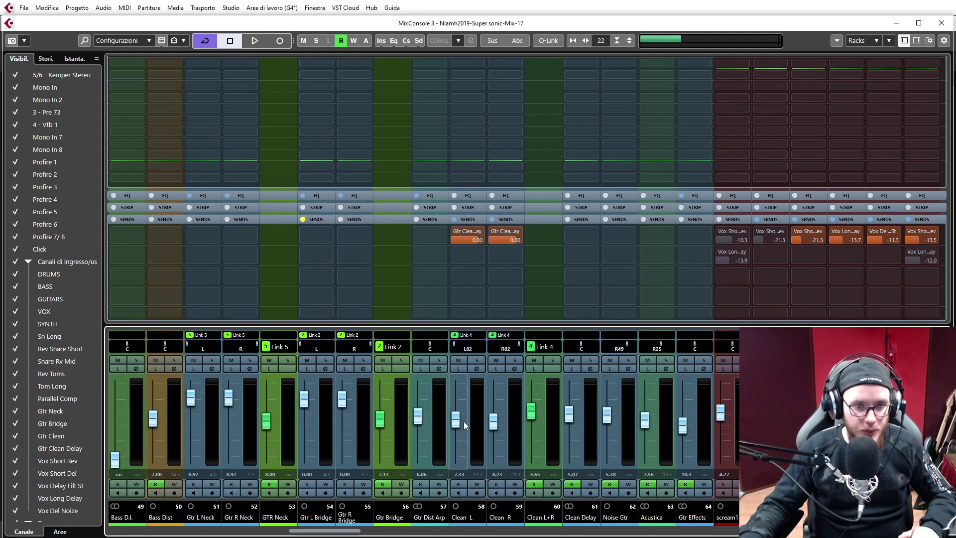
click(476, 428)
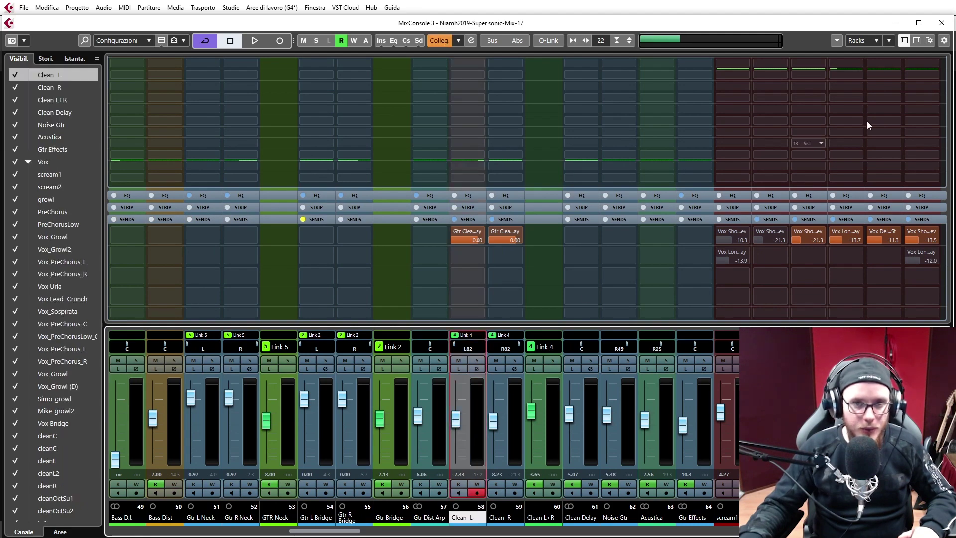
Solo the Clean L track in the arrangement, show its sends, and play the clean guitar part from bar 98
click(942, 23)
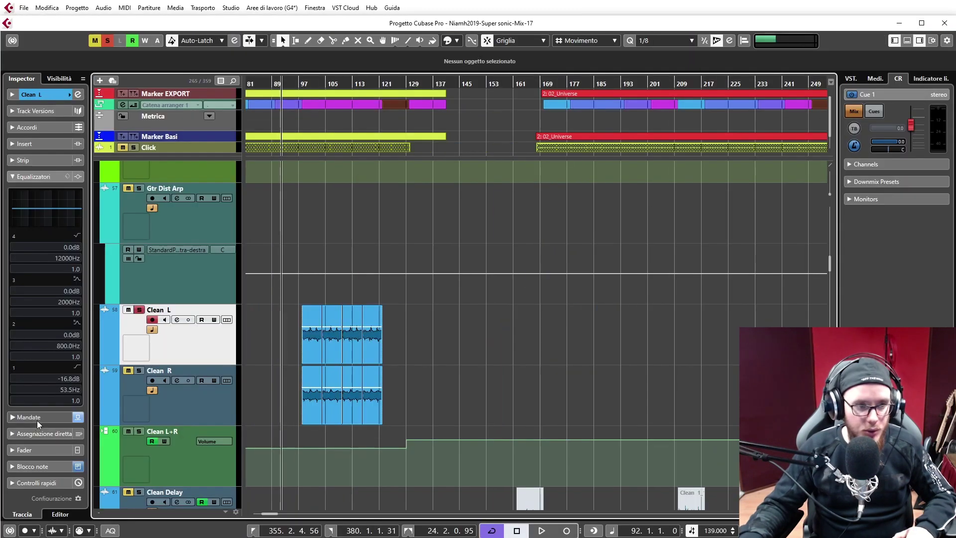
click(37, 419)
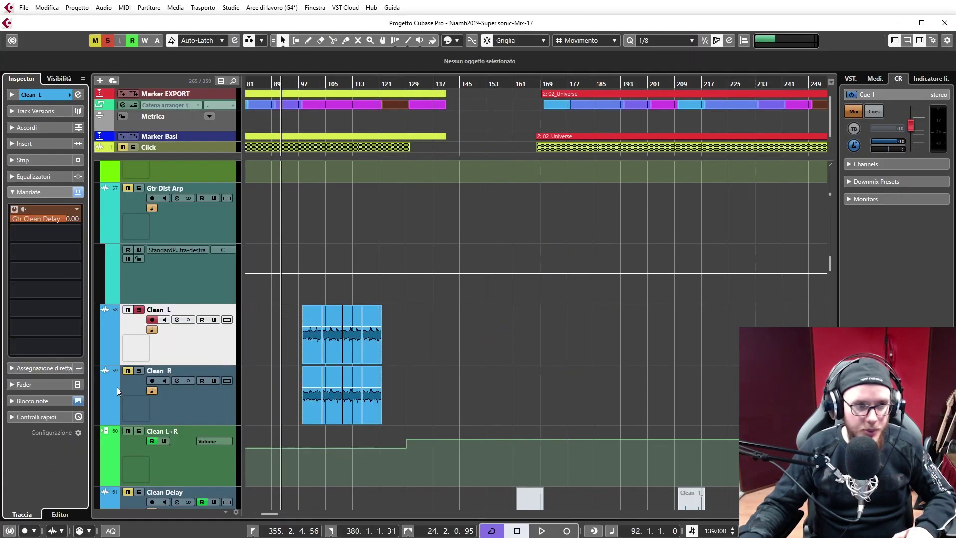
key(space)
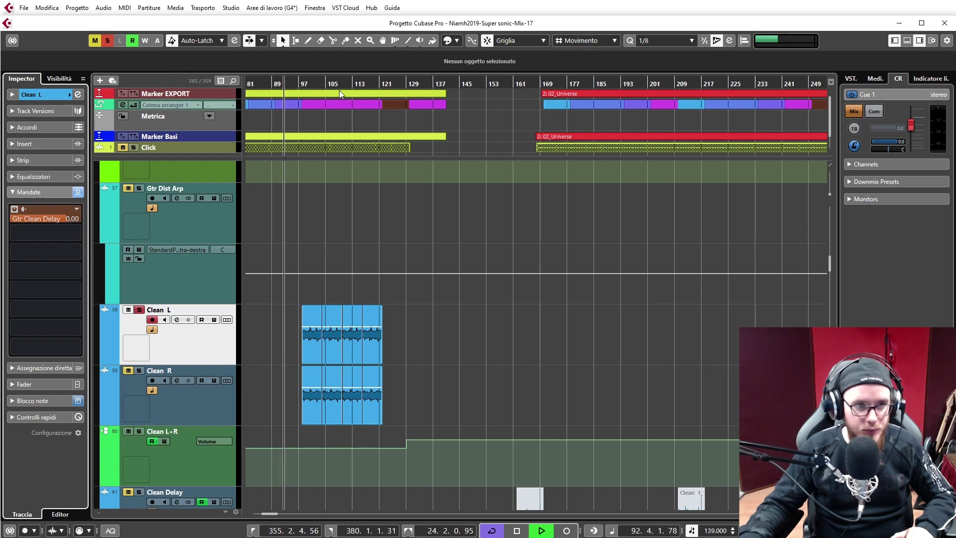
drag(302, 83, 302, 103)
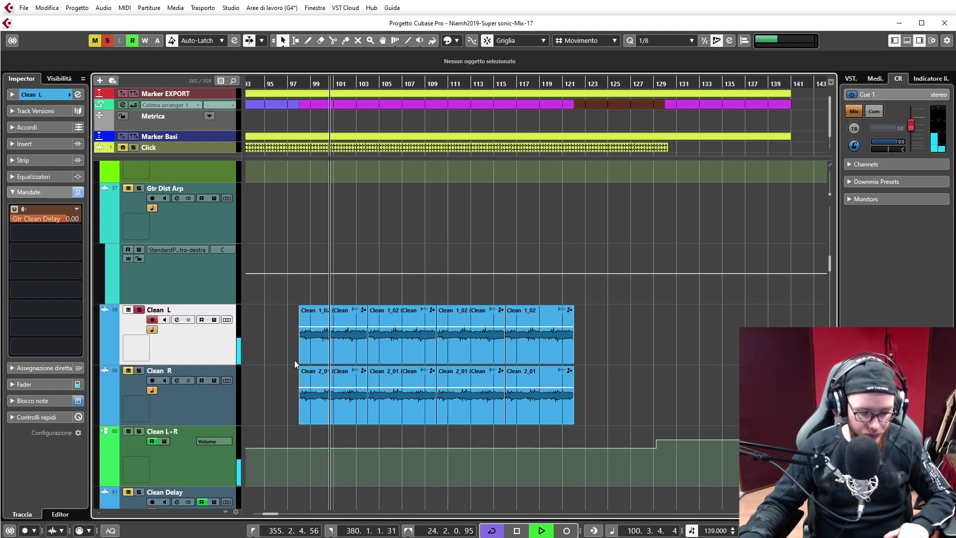
Find the Gtr Clean group in the mixer during playback, stop, and open its MultibandCompressor insert
key(F3)
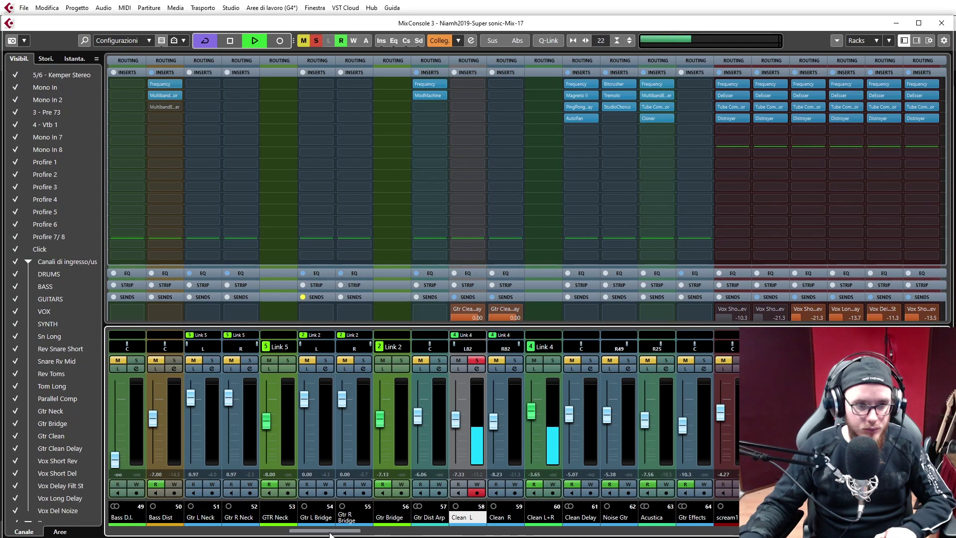
drag(333, 529, 212, 533)
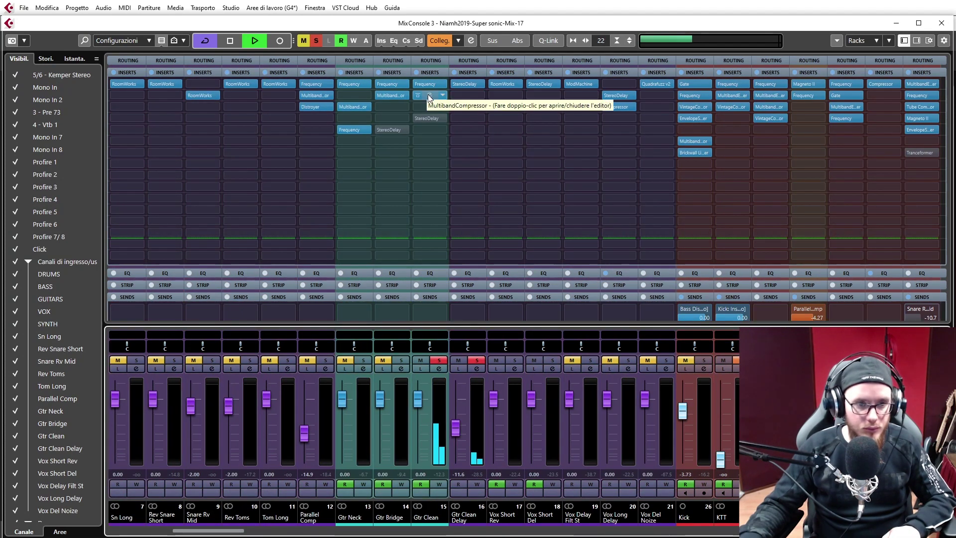
key(space)
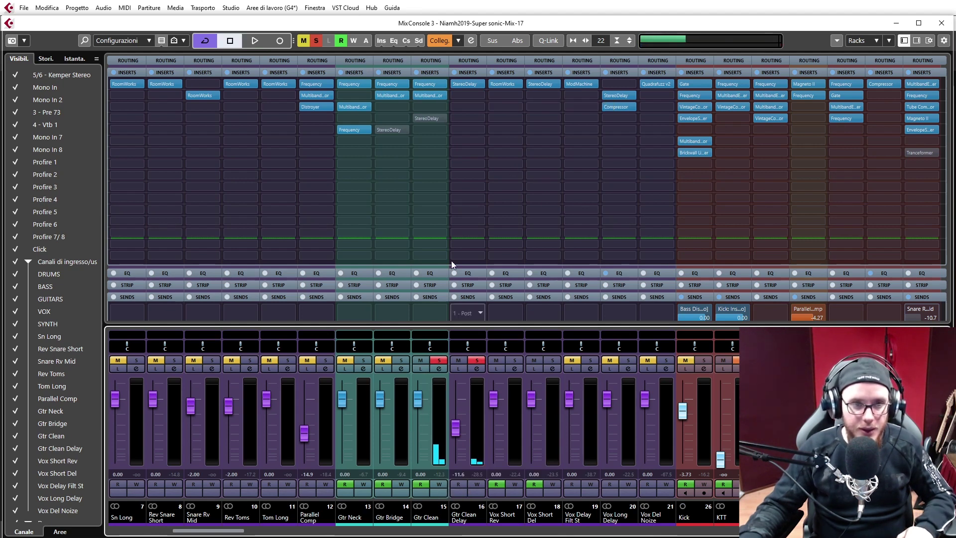
click(429, 97)
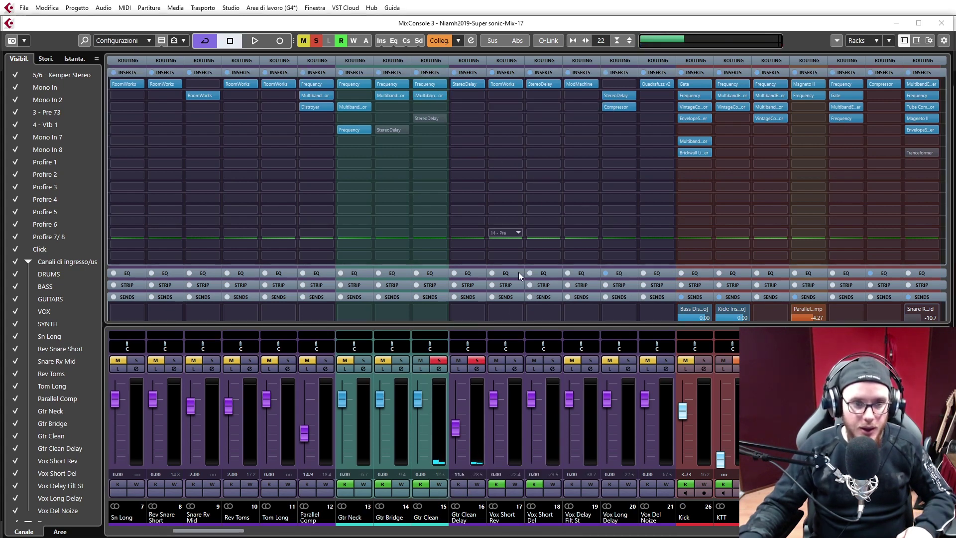
drag(946, 393, 275, 86)
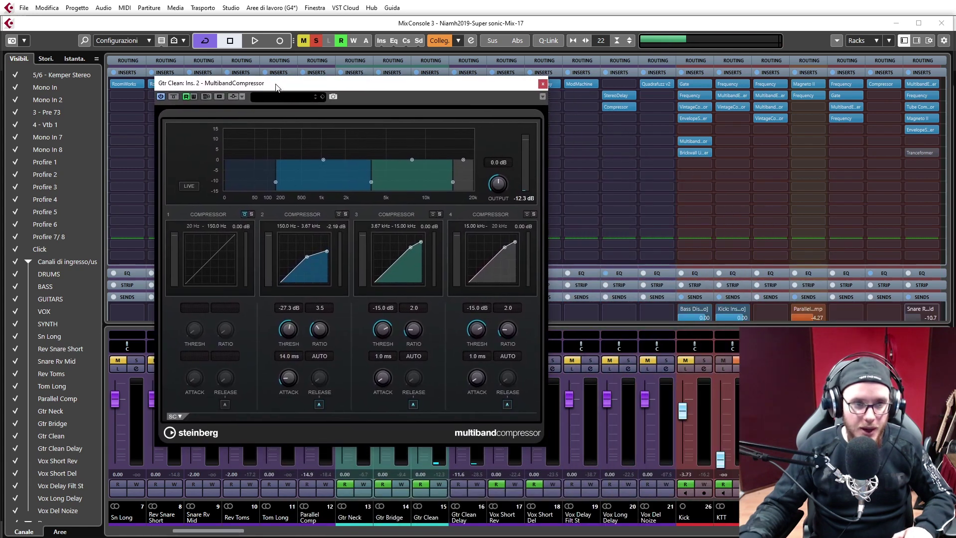
Play the clean guitar twice to check the Gtr Clean MultibandCompressor's gain reduction, and close the plug-in
key(space)
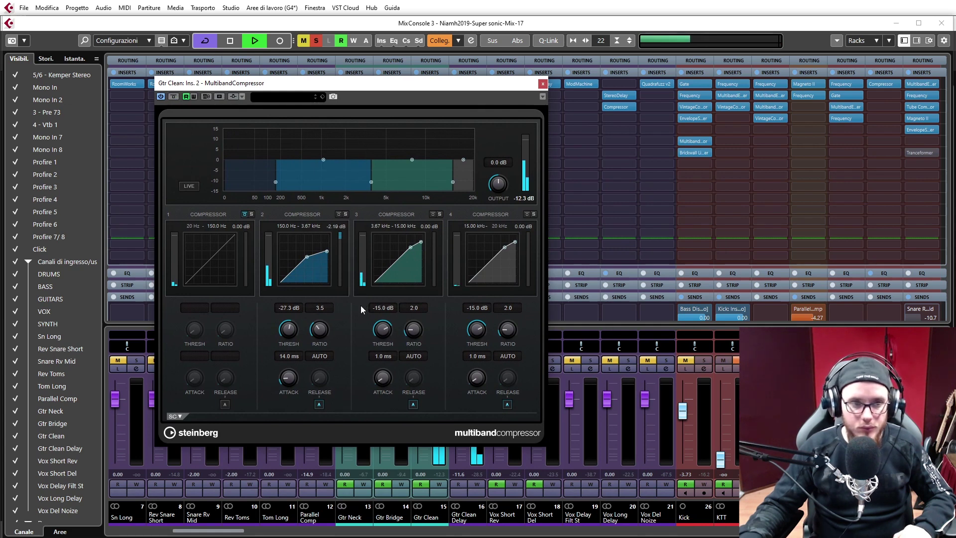
key(space)
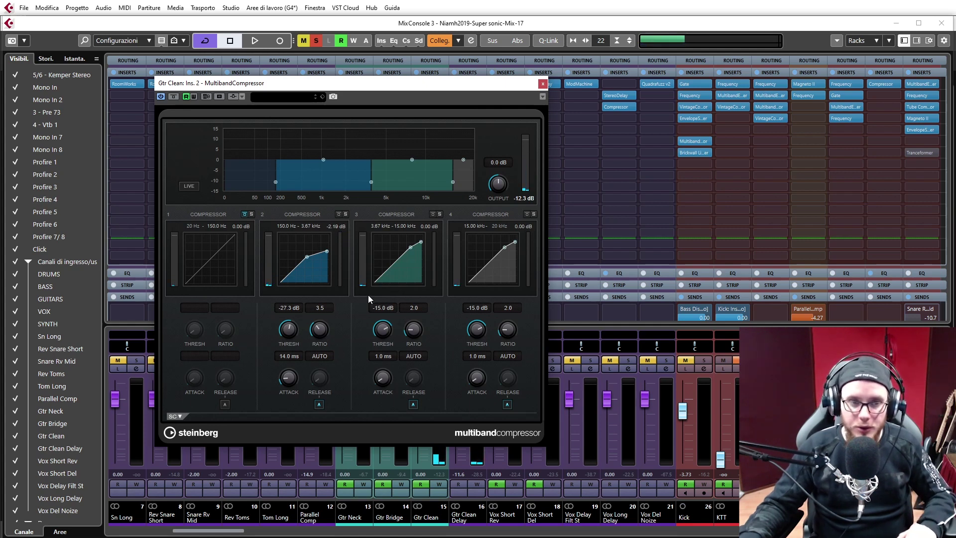
key(space)
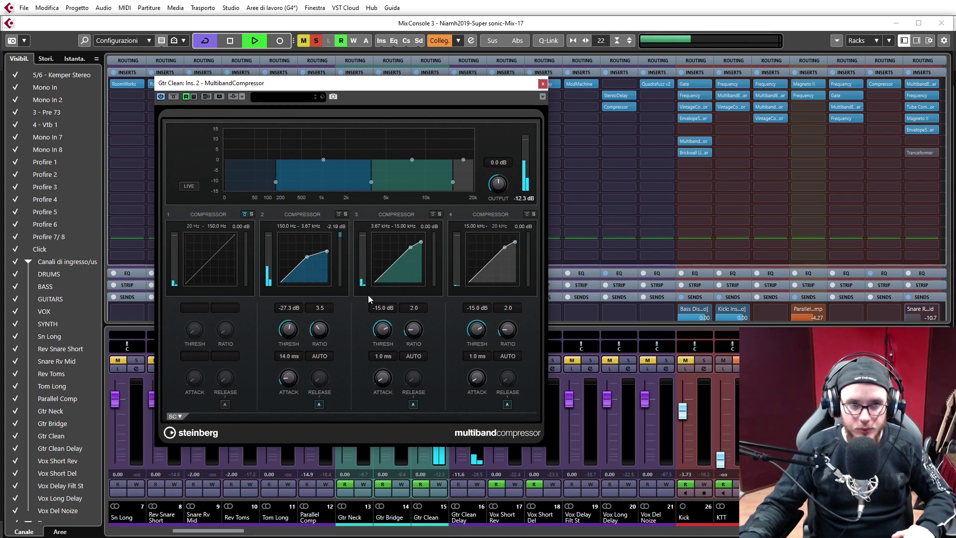
key(space)
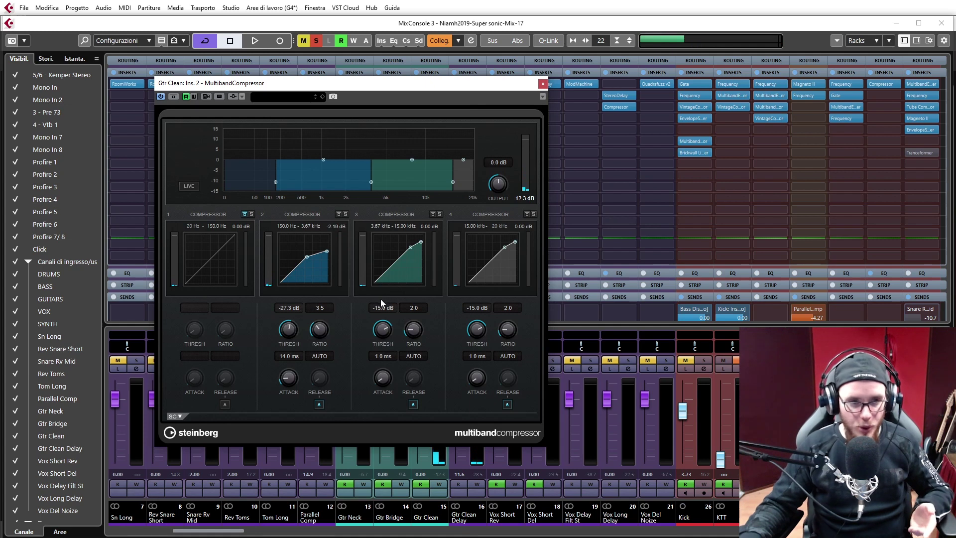
click(542, 84)
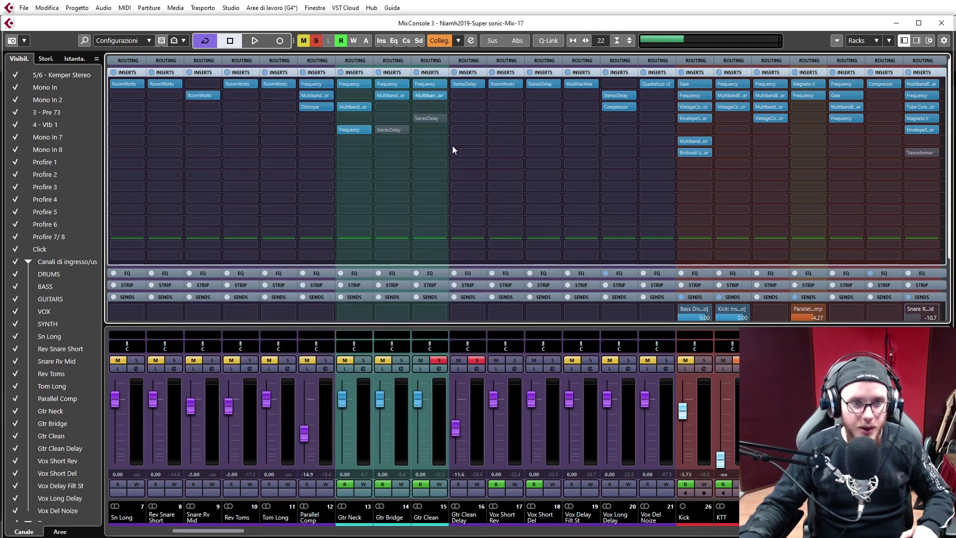
Select the Gtr Clean Delay channel and inspect the settings of its StereoDelay insert
click(478, 430)
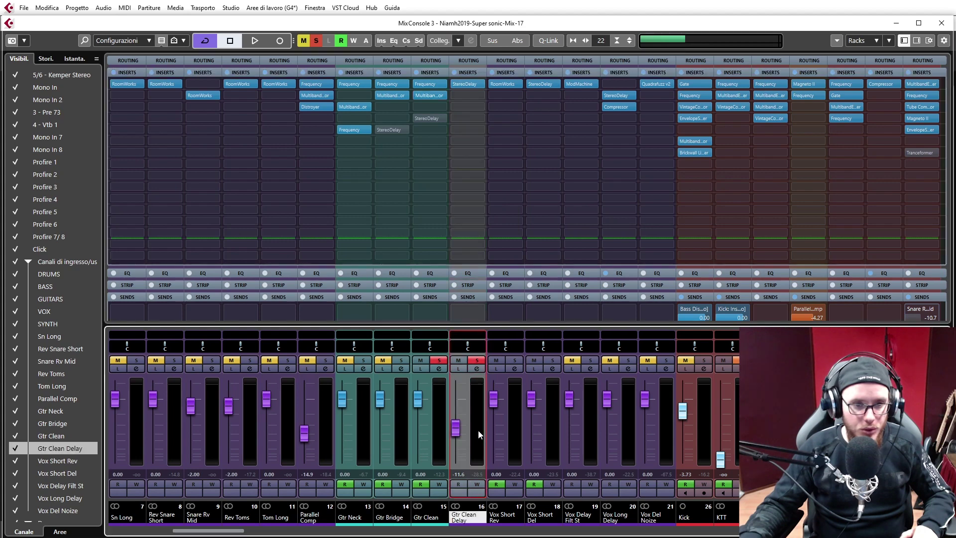
click(464, 86)
drag(328, 180, 169, 134)
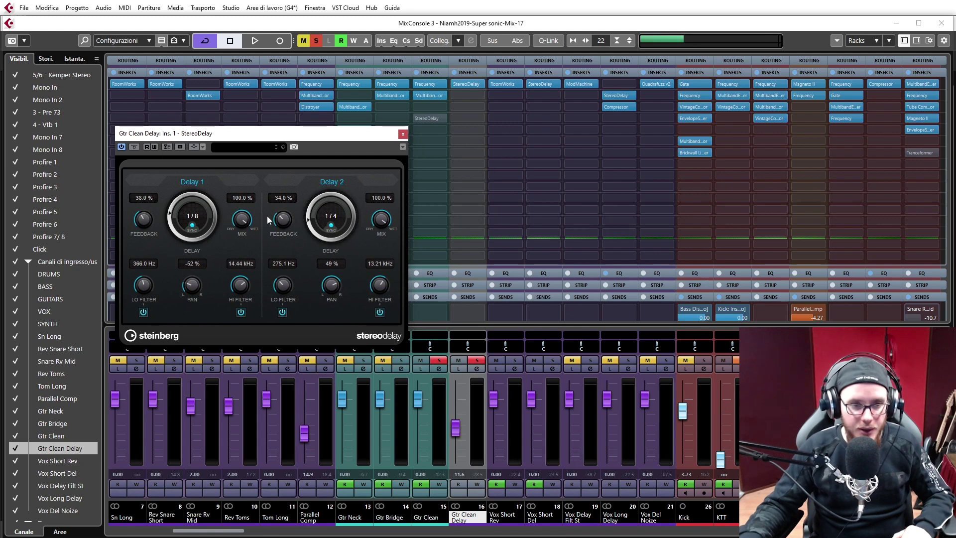
click(403, 134)
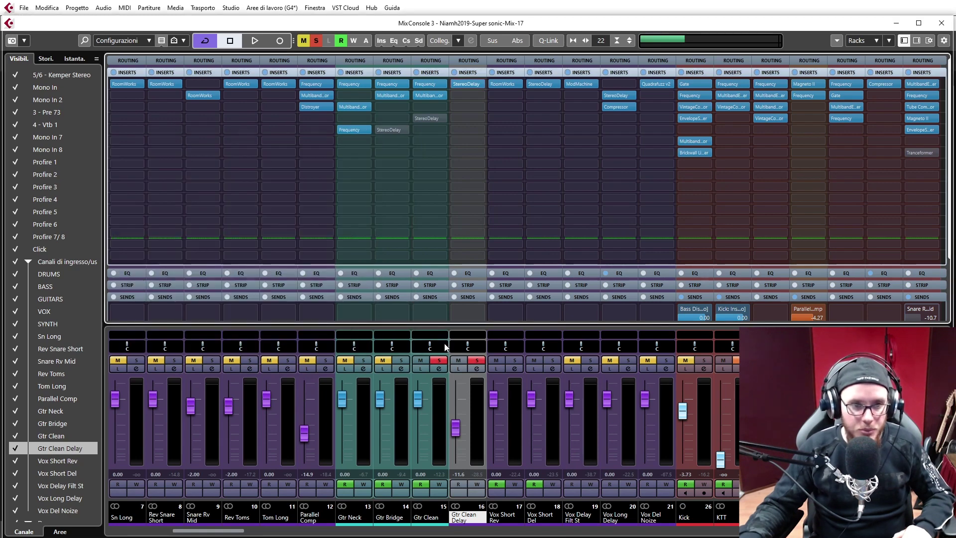
Compare the clean guitar without and with its delay by toggling the Gtr Clean Delay channel's solo during playback
click(477, 361)
key(space)
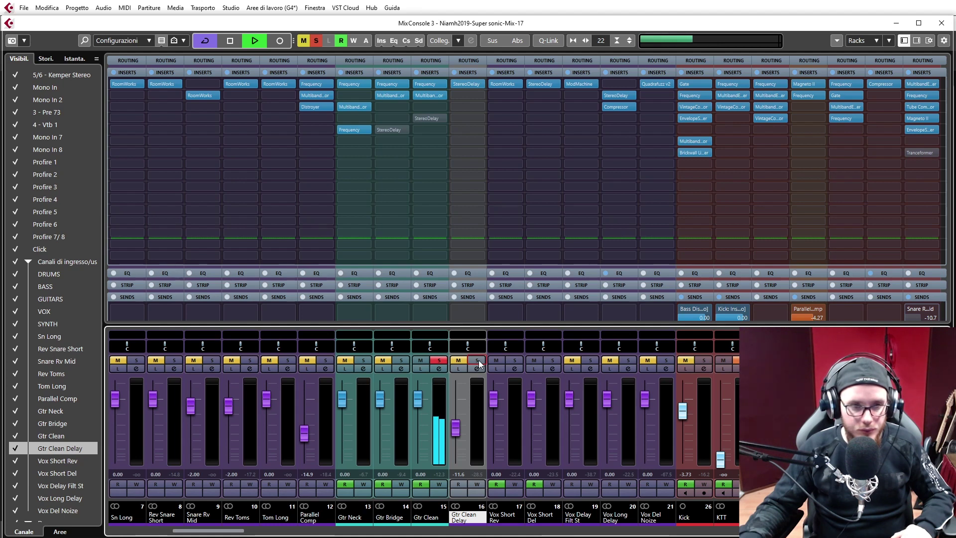
click(478, 361)
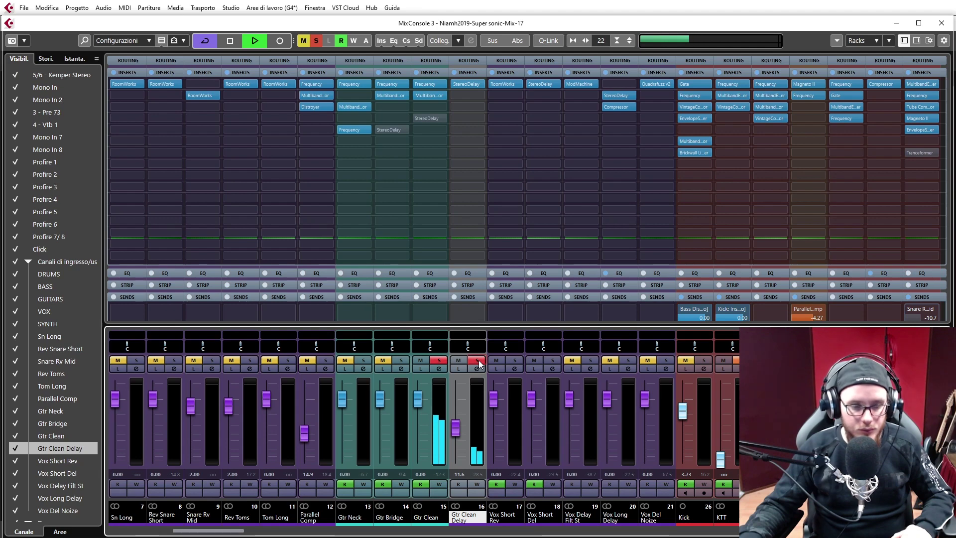
key(space)
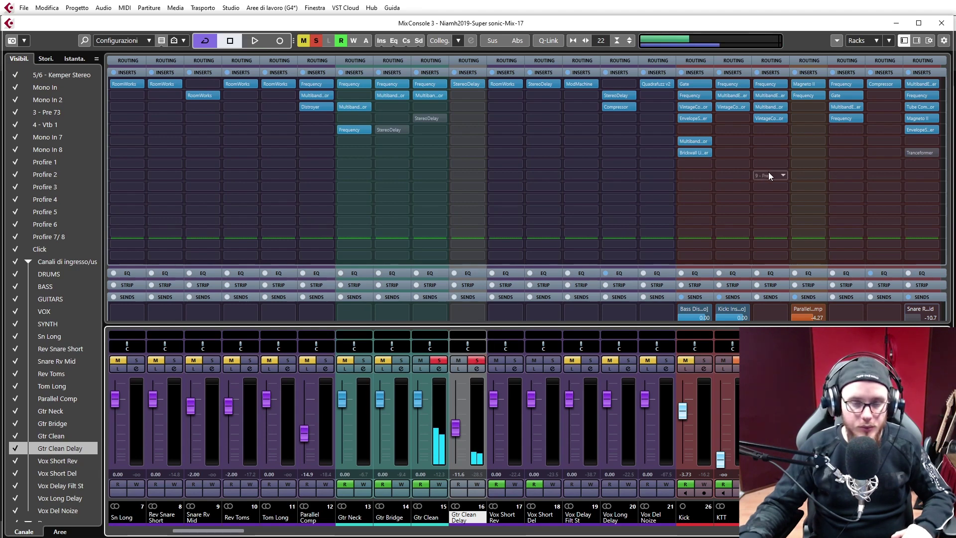
Close the mixer, turn off the Gtr Clean solo, and bring the bass tracks from the project's start into view
click(942, 27)
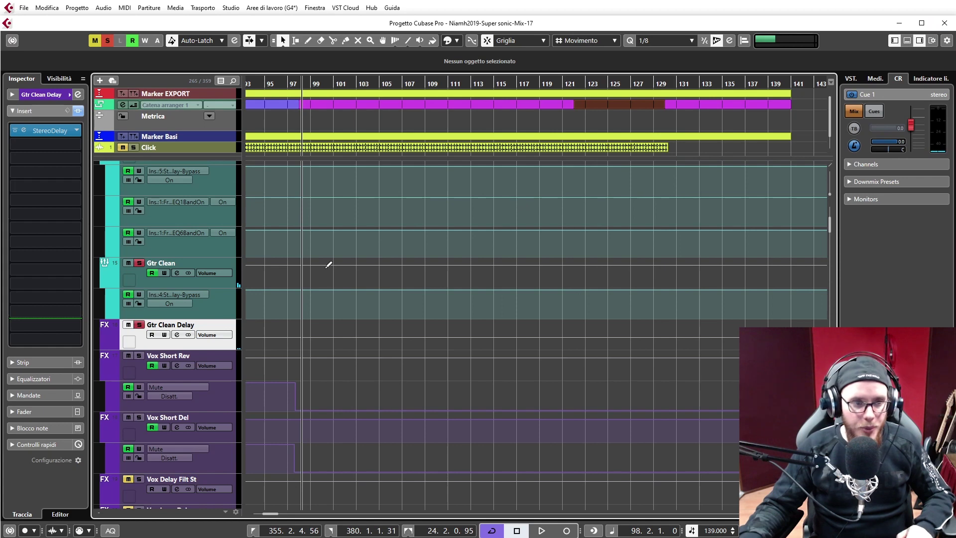
click(139, 265)
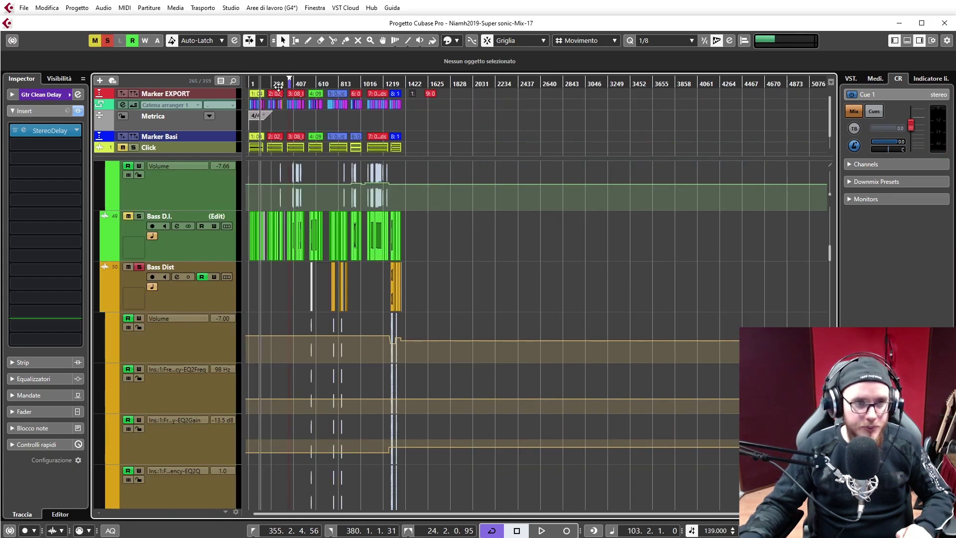
drag(253, 83, 253, 111)
scroll(193, 313, up, 2)
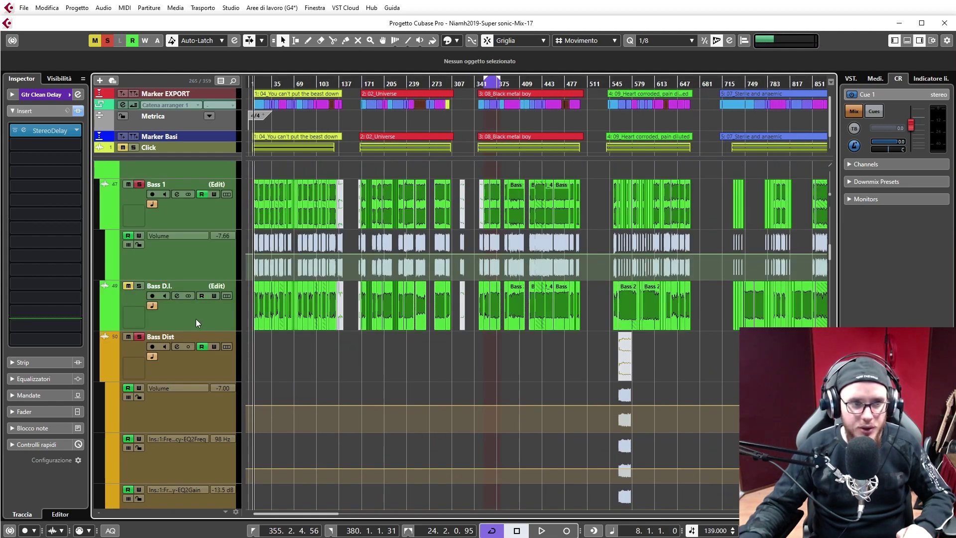
Open the Frequency EQ among Bass 1's inserts and play the bass from the start of the first song
click(186, 214)
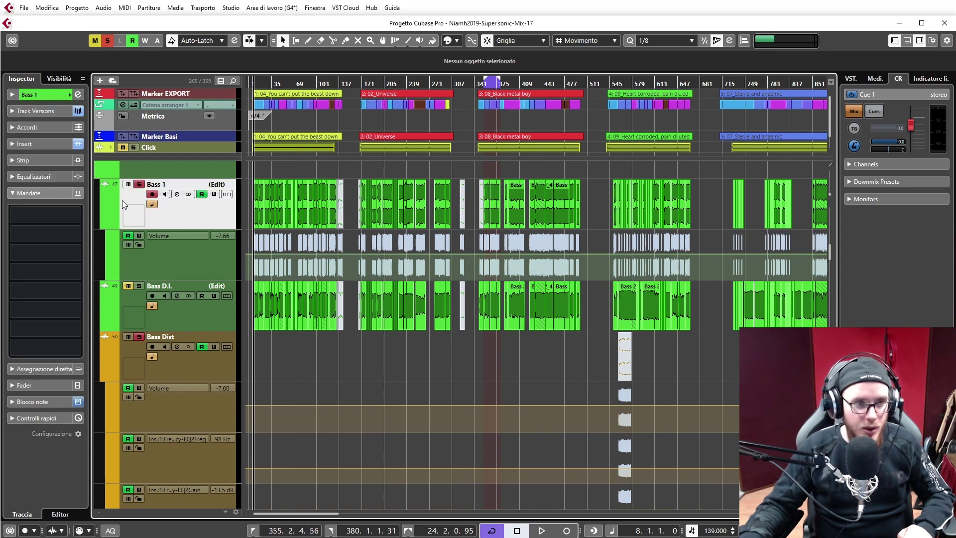
click(25, 144)
drag(257, 83, 322, 128)
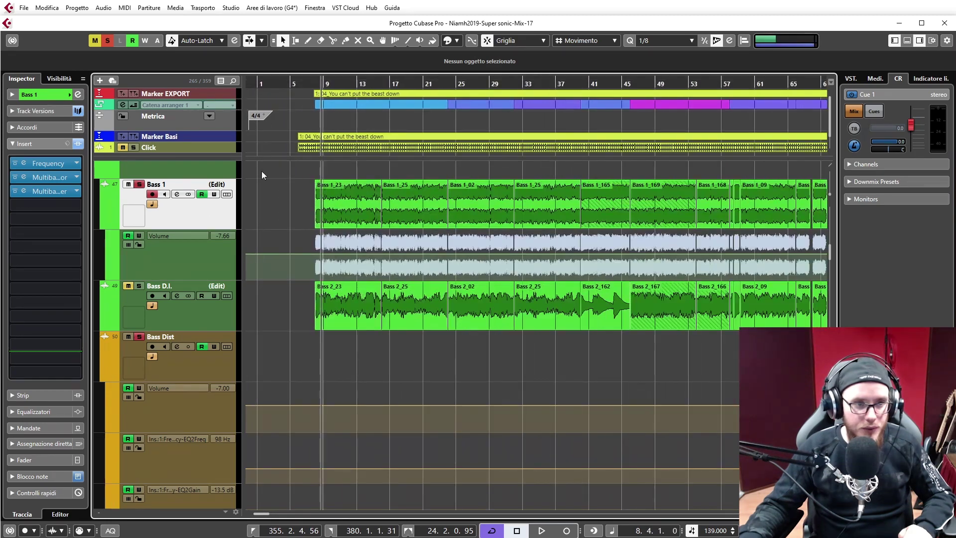
click(24, 162)
key(space)
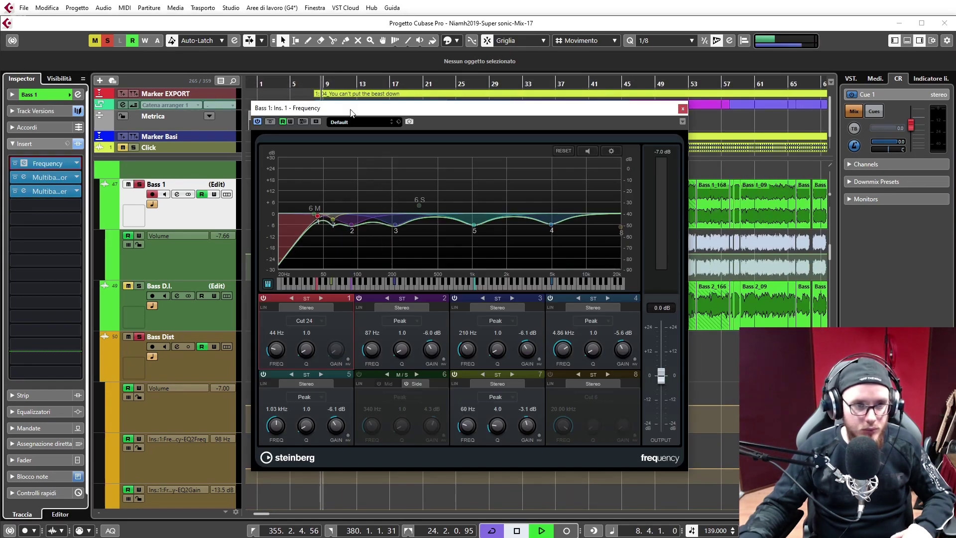
drag(350, 108, 218, 70)
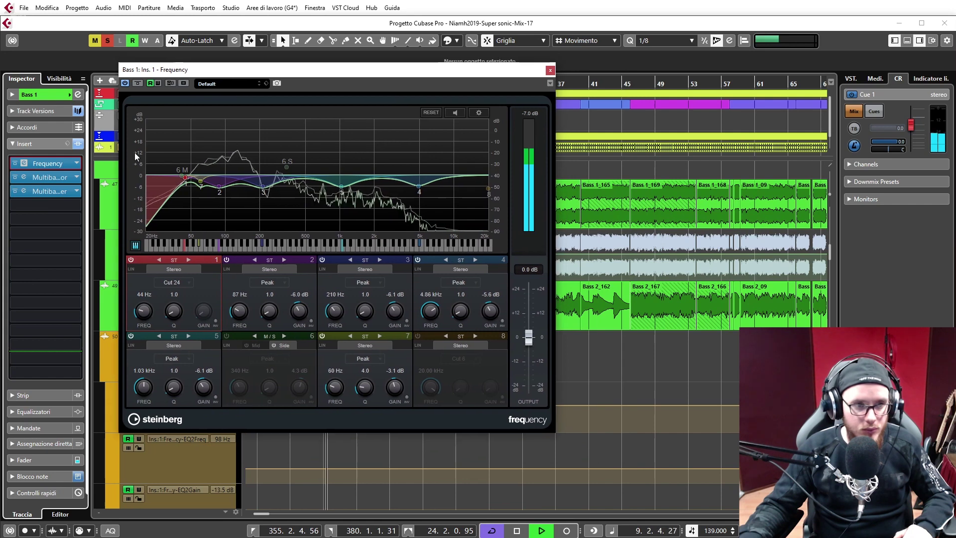
Bypass Bass 1's two multiband inserts, compare the bass without and with the Frequency EQ, and close the plug-in
click(16, 178)
click(16, 191)
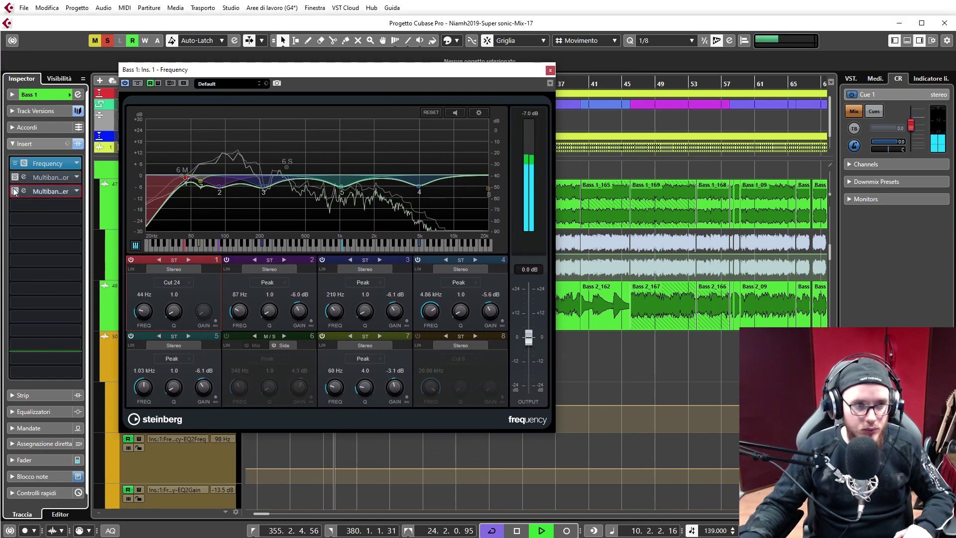
click(14, 163)
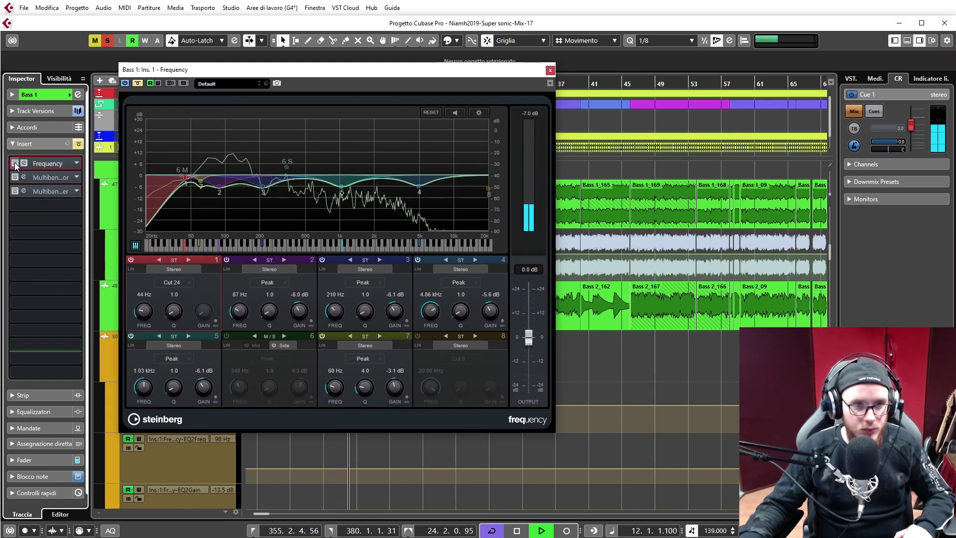
click(15, 163)
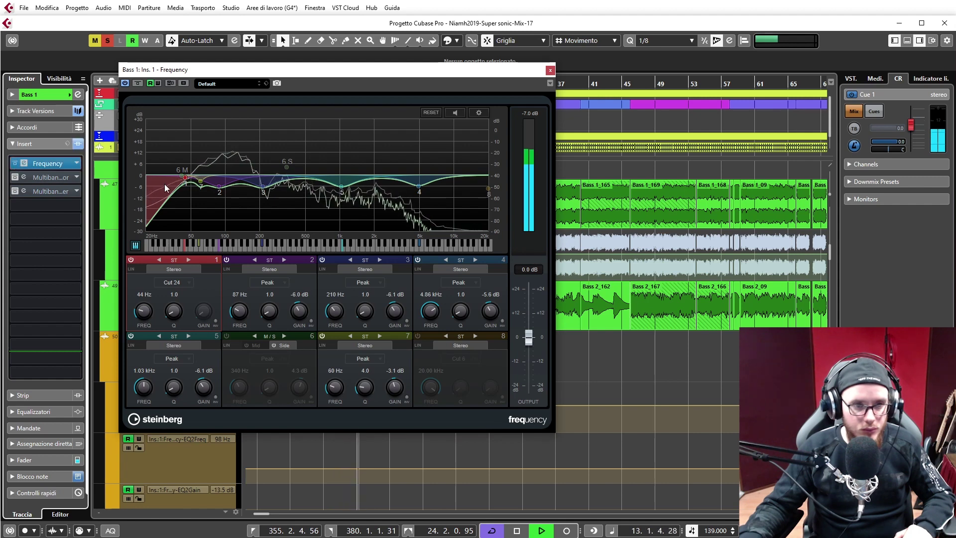
key(space)
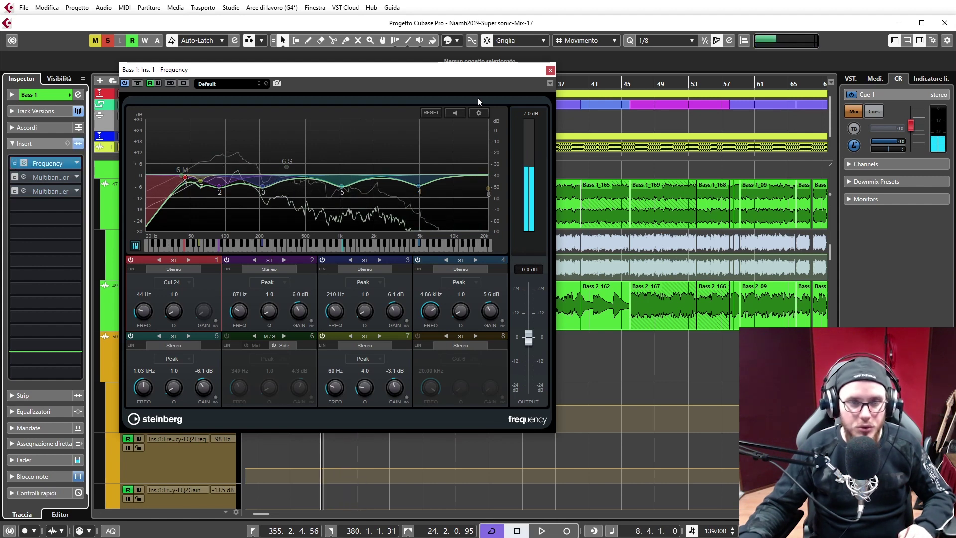
click(549, 70)
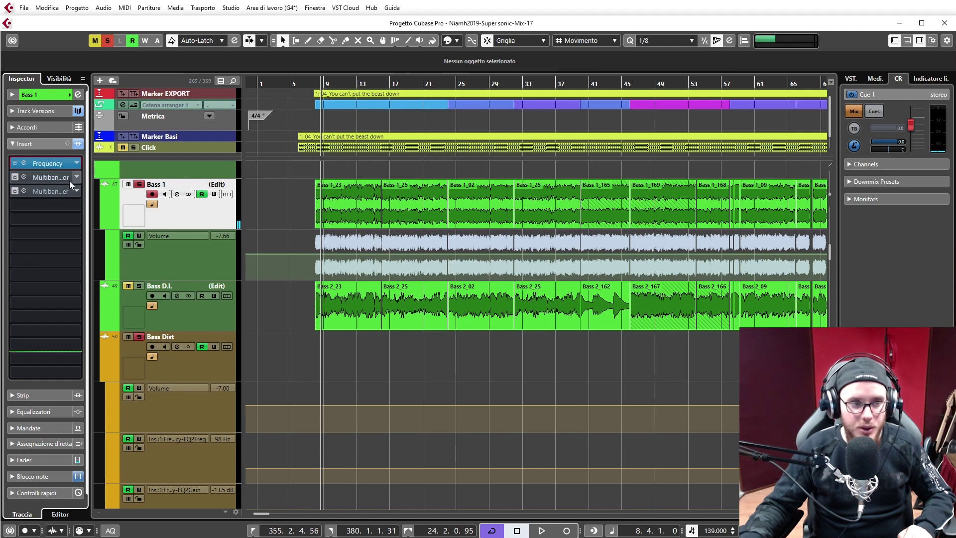
Open Bass 1's MultibandCompressor and compare the bass with it bypassed and active during playback, leaving it active
click(23, 178)
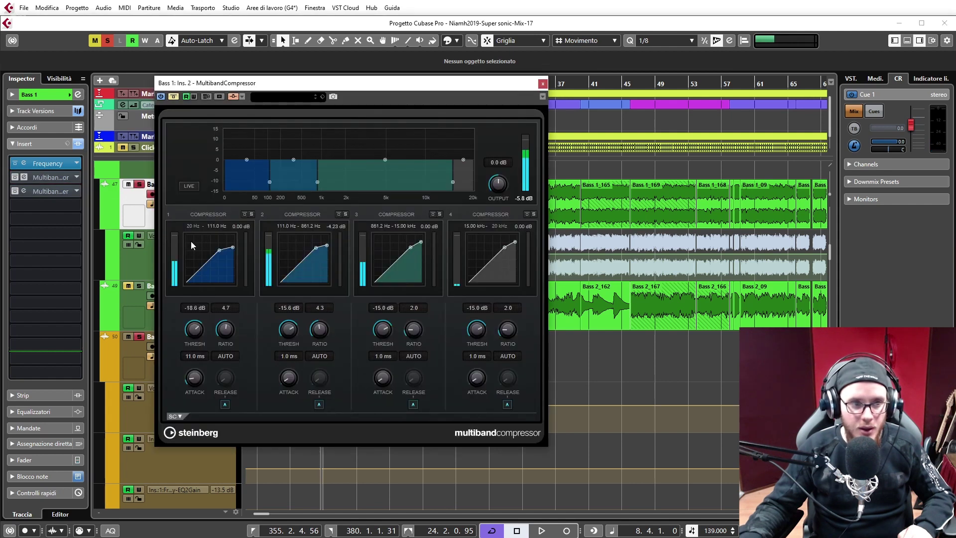
drag(295, 90, 229, 73)
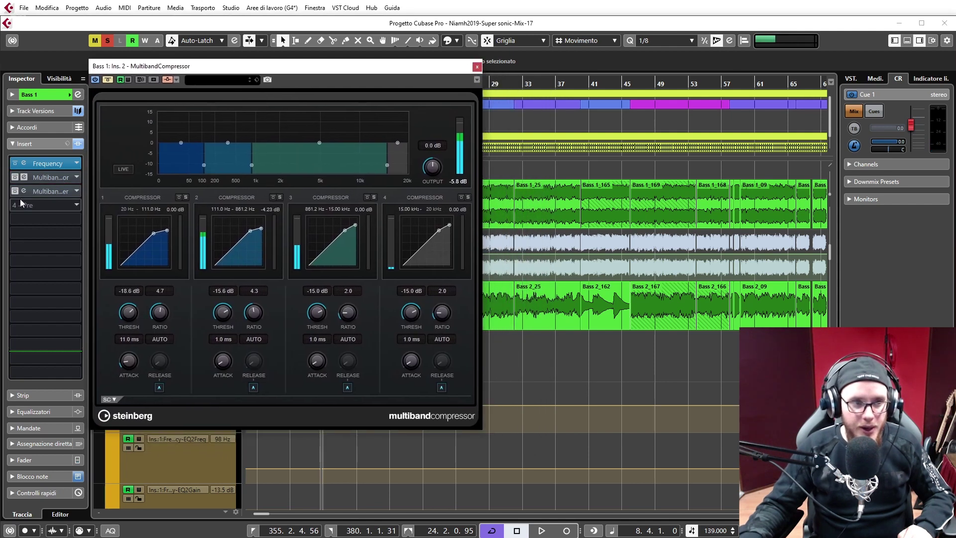
click(16, 178)
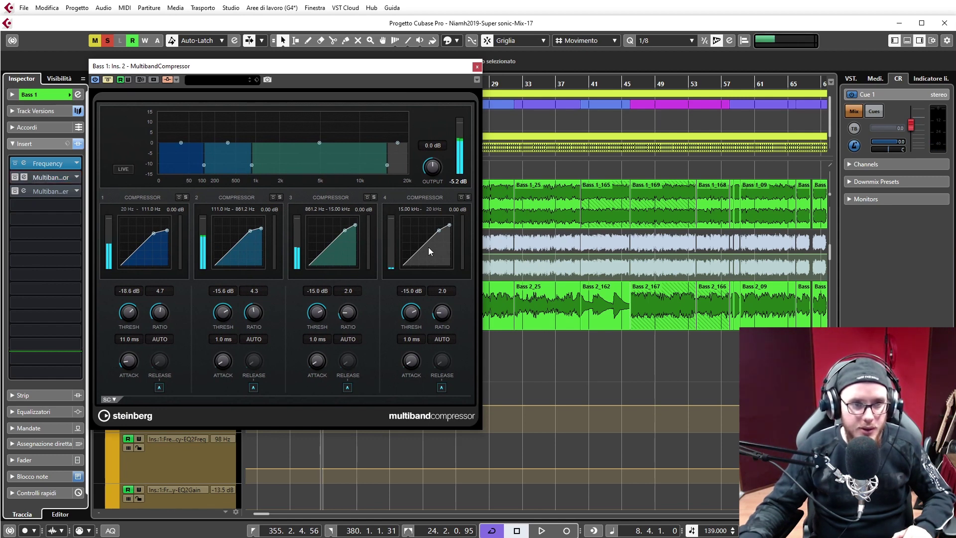
key(space)
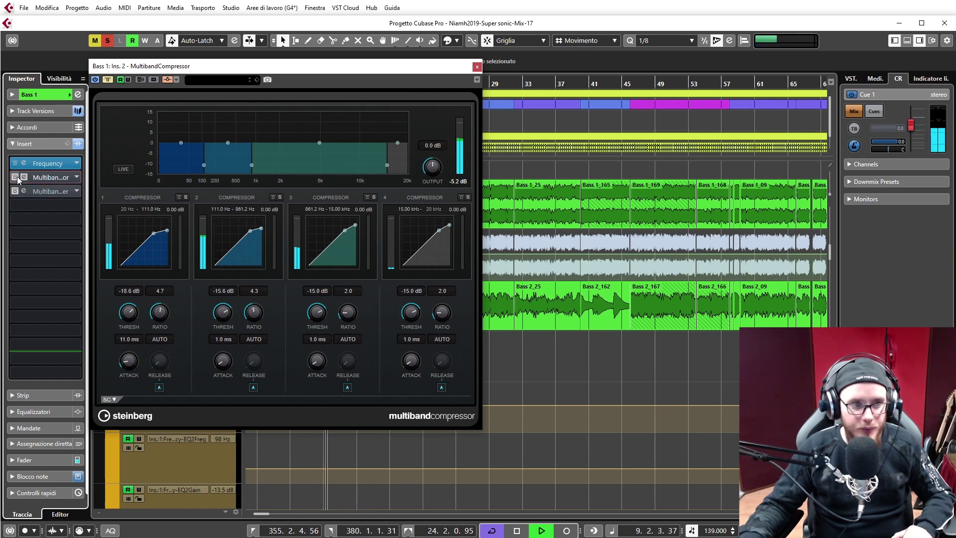
click(24, 178)
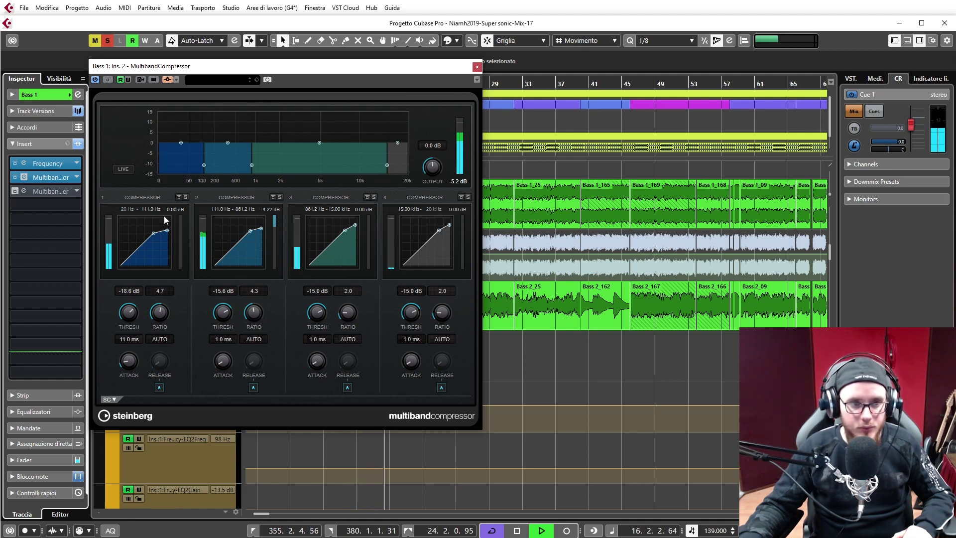
click(107, 81)
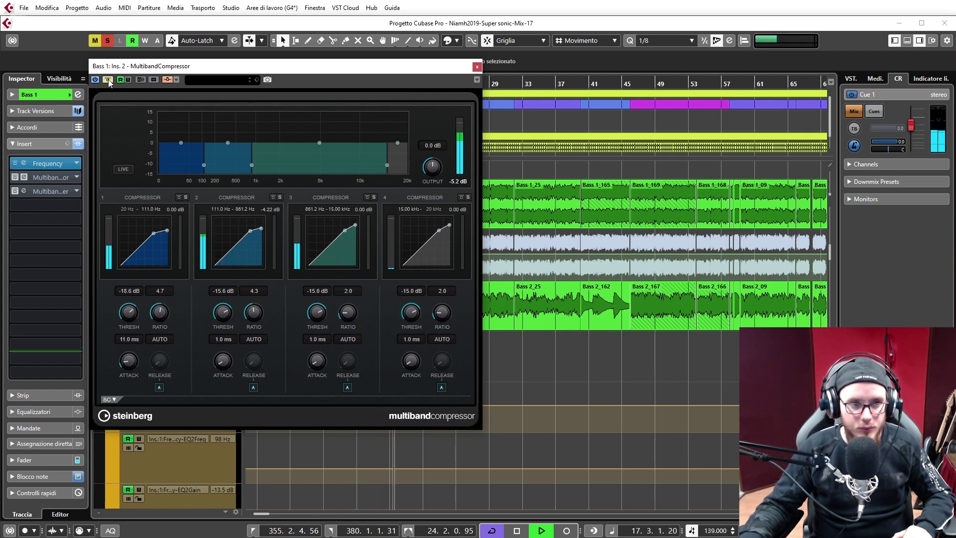
click(107, 81)
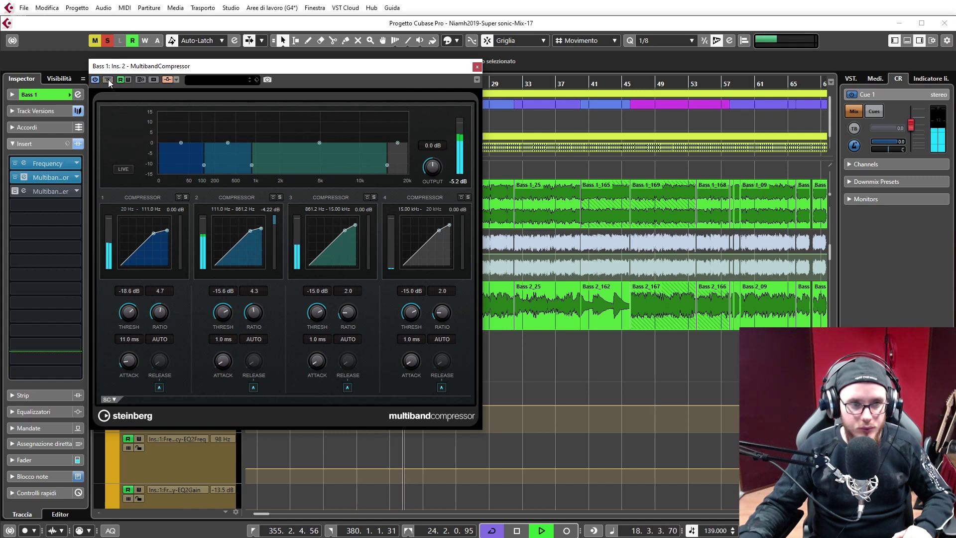
key(space)
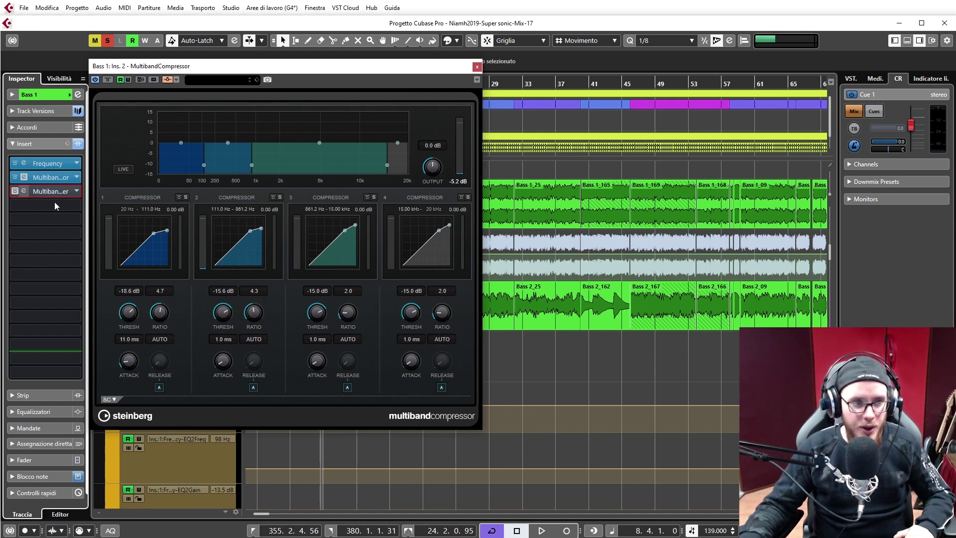
Open Bass 1's MultibandEnvelopeShaper and compare the bass with it active and bypassed over two playbacks, leaving it active
drag(464, 189, 144, 89)
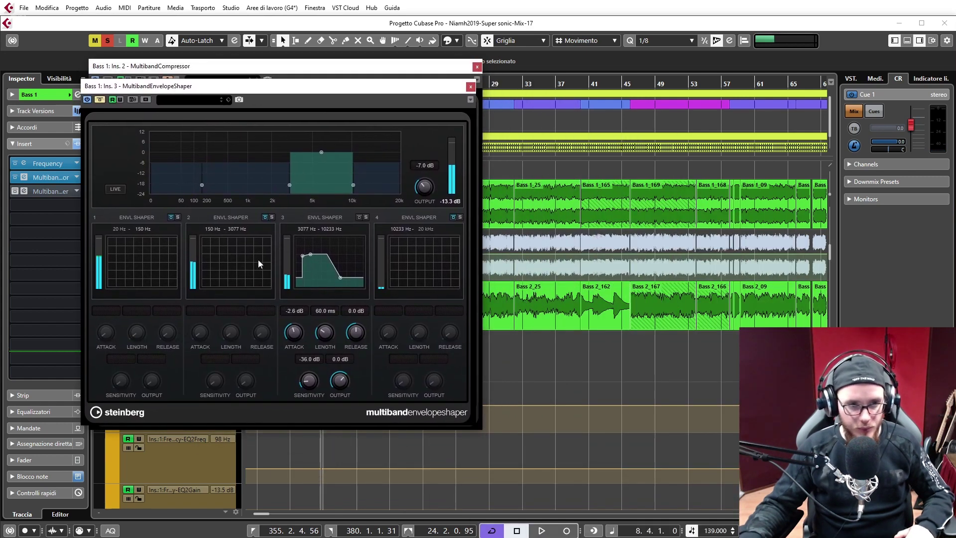
click(100, 102)
key(space)
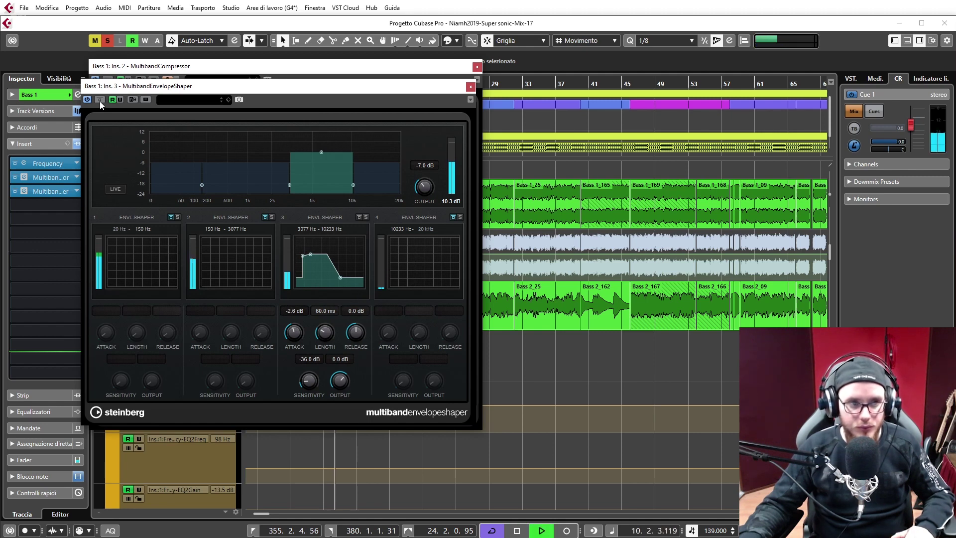
click(100, 101)
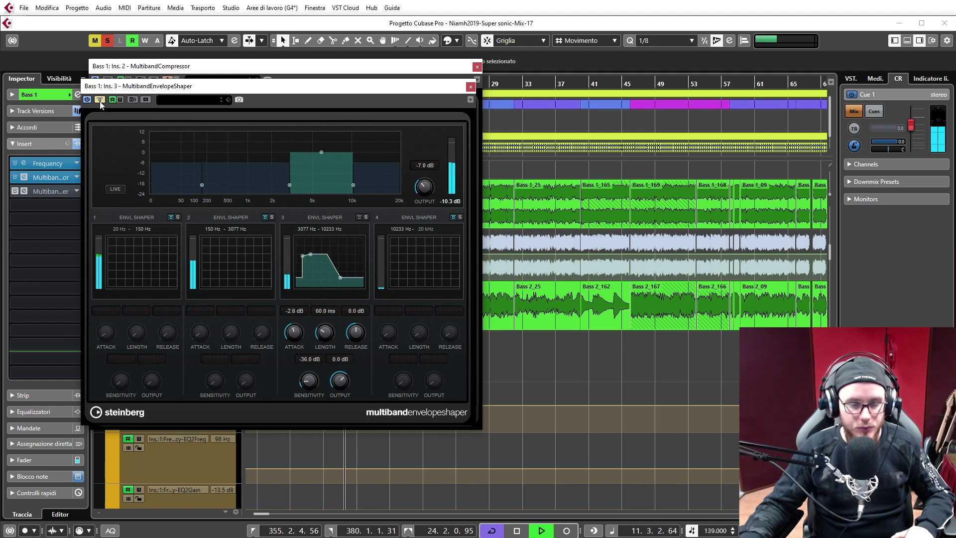
click(100, 100)
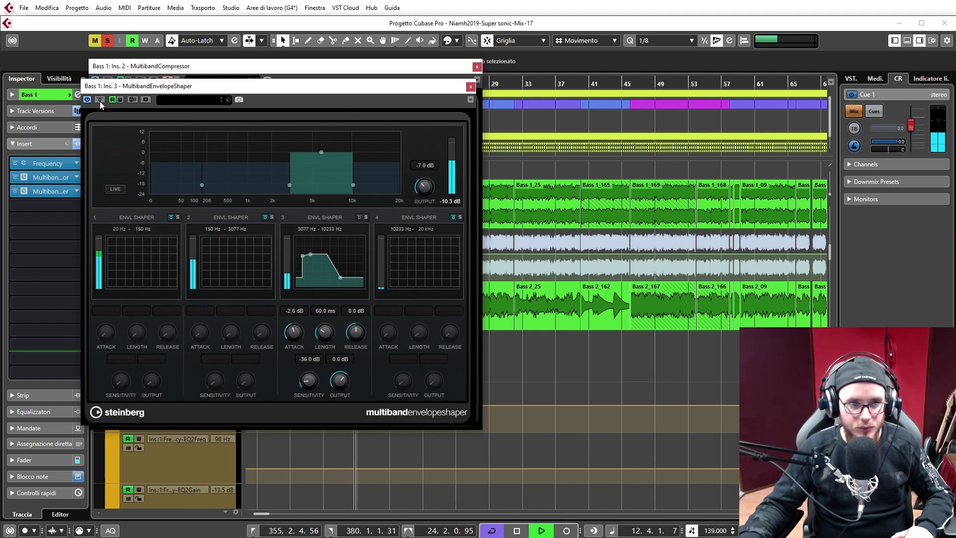
key(space)
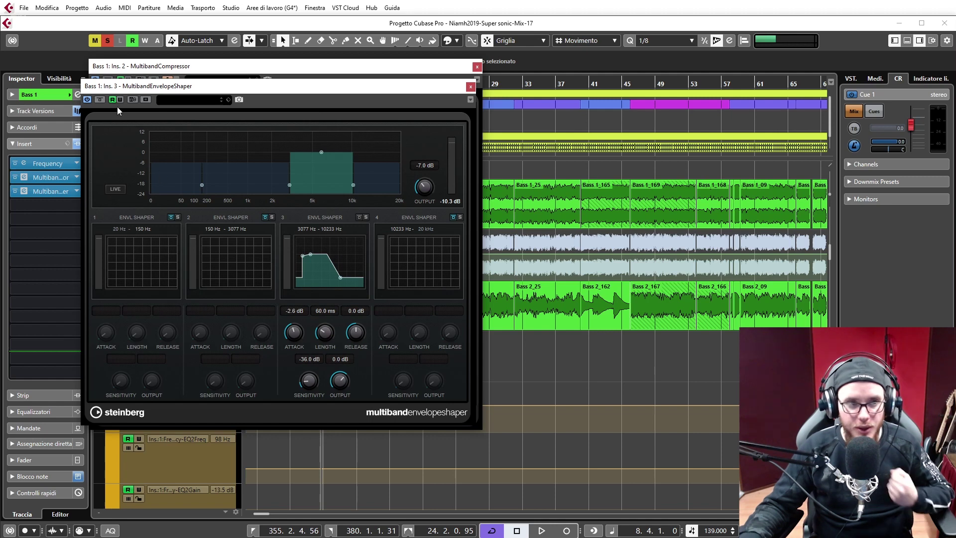
key(space)
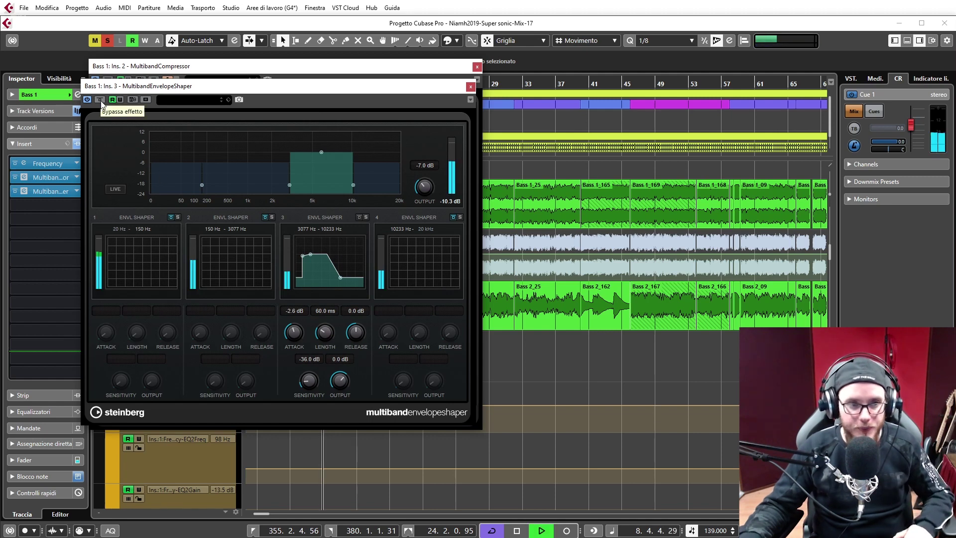
click(100, 99)
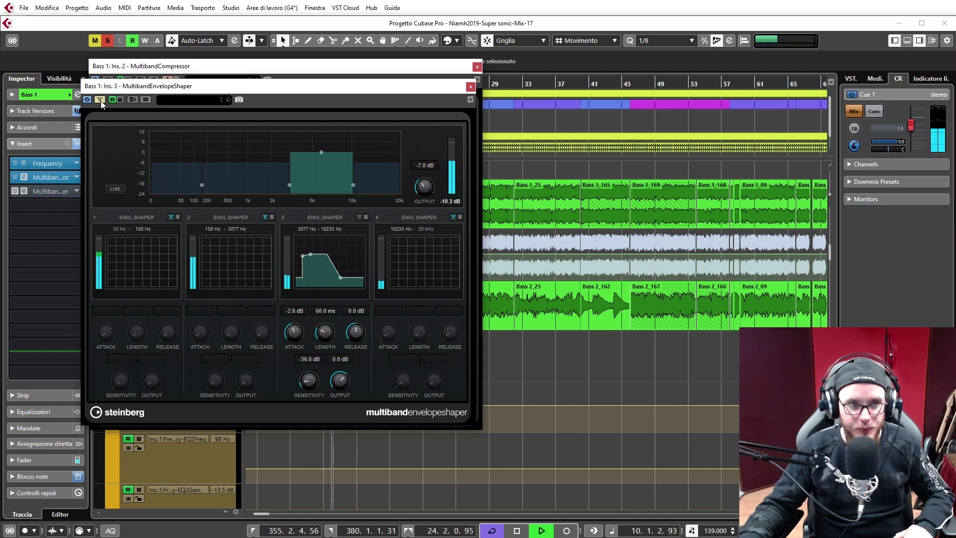
click(100, 99)
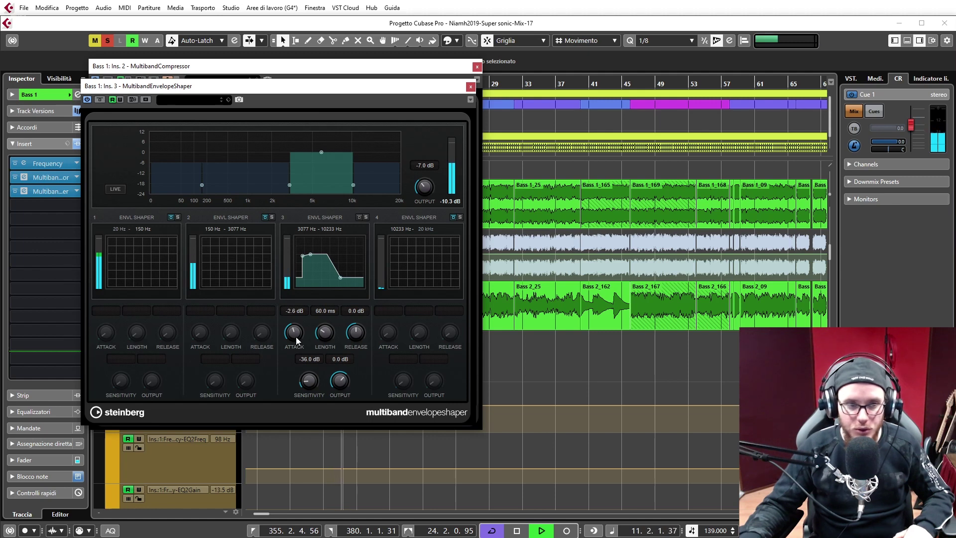
Audition high and low attack settings on the envelope shaper's band 3, leave it at -6.6 dB, and close both plug-ins
drag(296, 336, 298, 308)
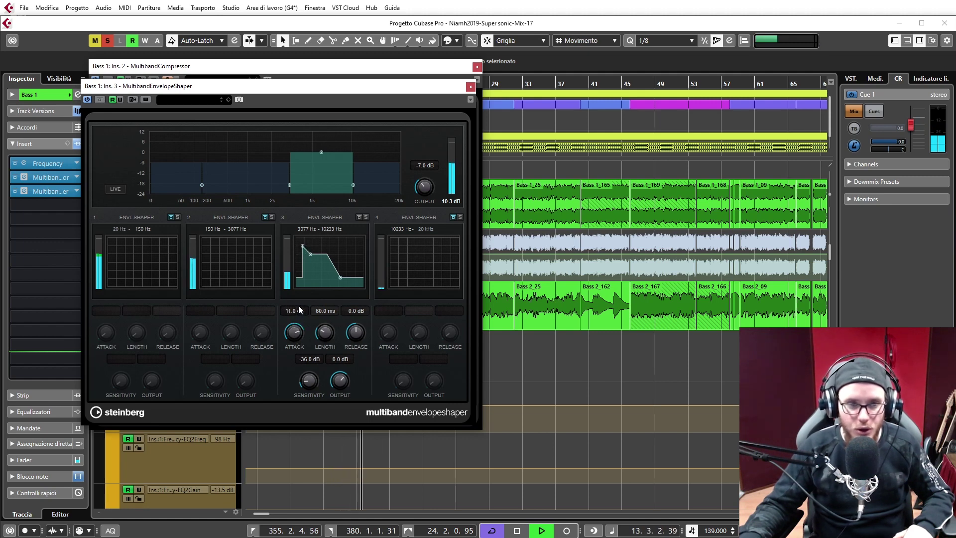
drag(298, 306, 293, 359)
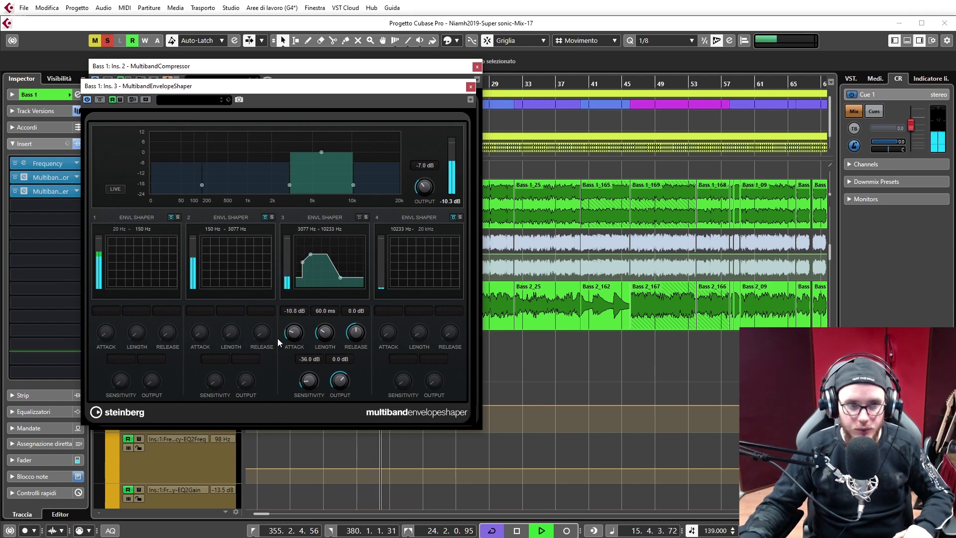
key(space)
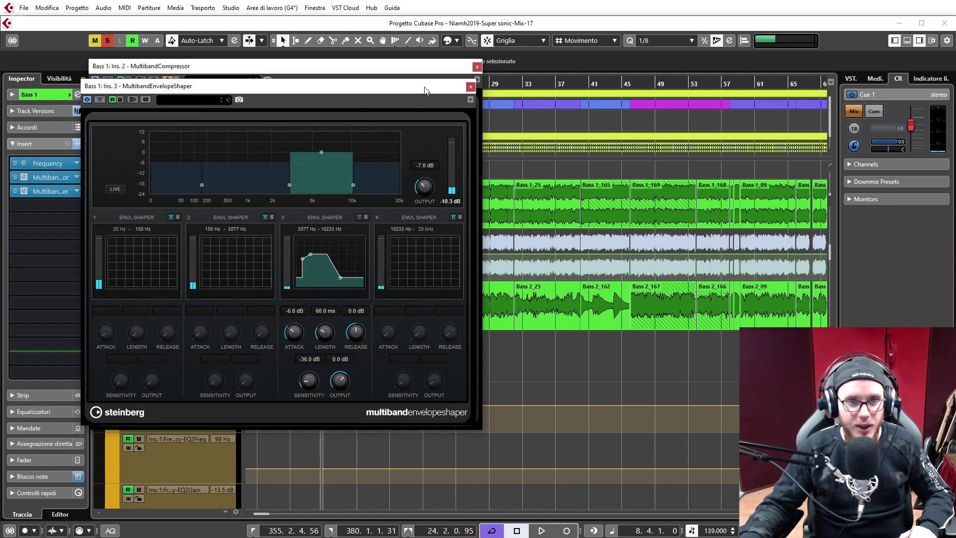
click(471, 87)
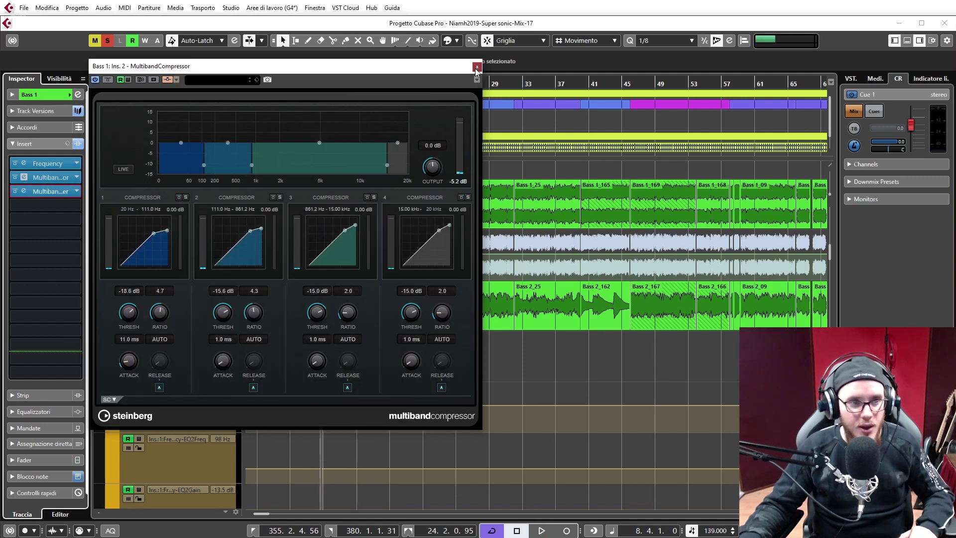
click(476, 67)
Turn off Bass 1's solo, then select and solo the Bass Dist track with the playhead at bar 751
drag(303, 84, 339, 65)
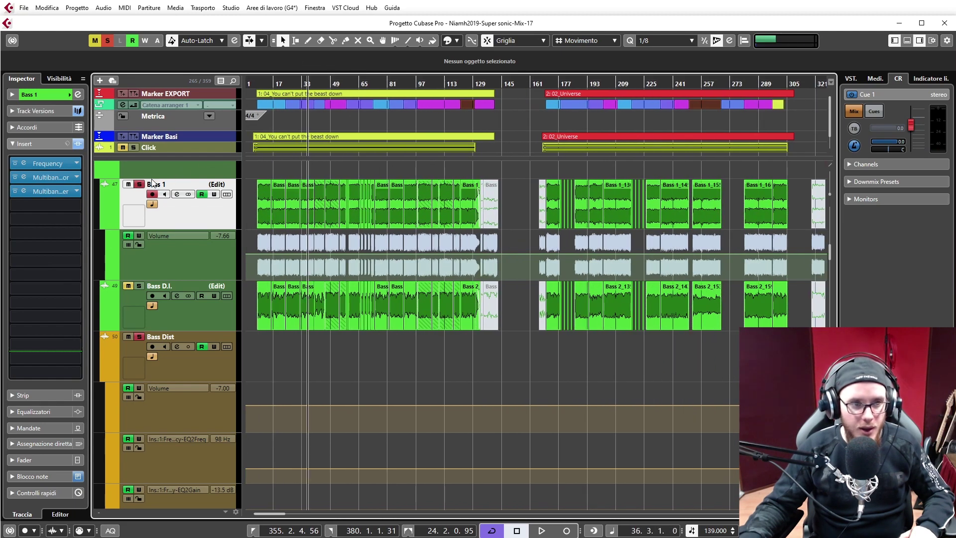
scroll(148, 201, up, 5)
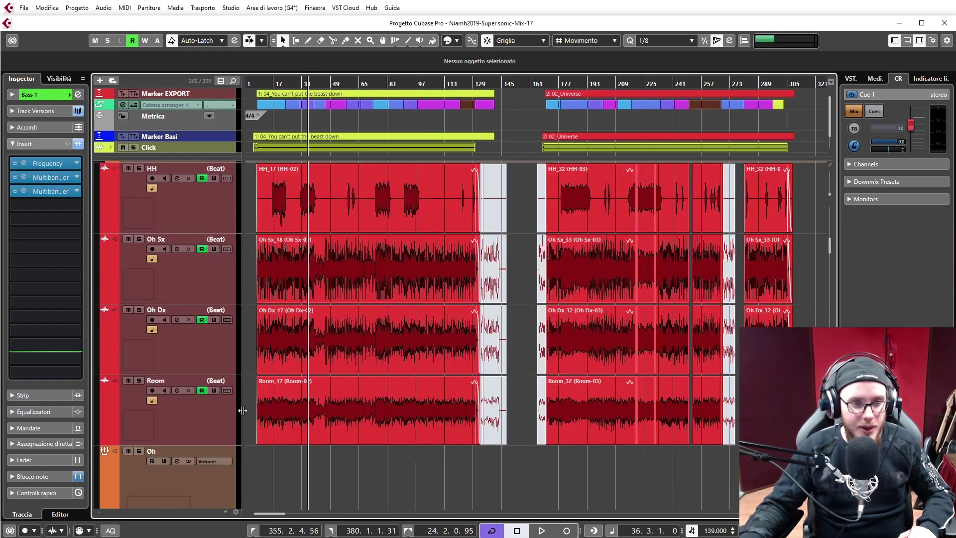
scroll(246, 406, down, 5)
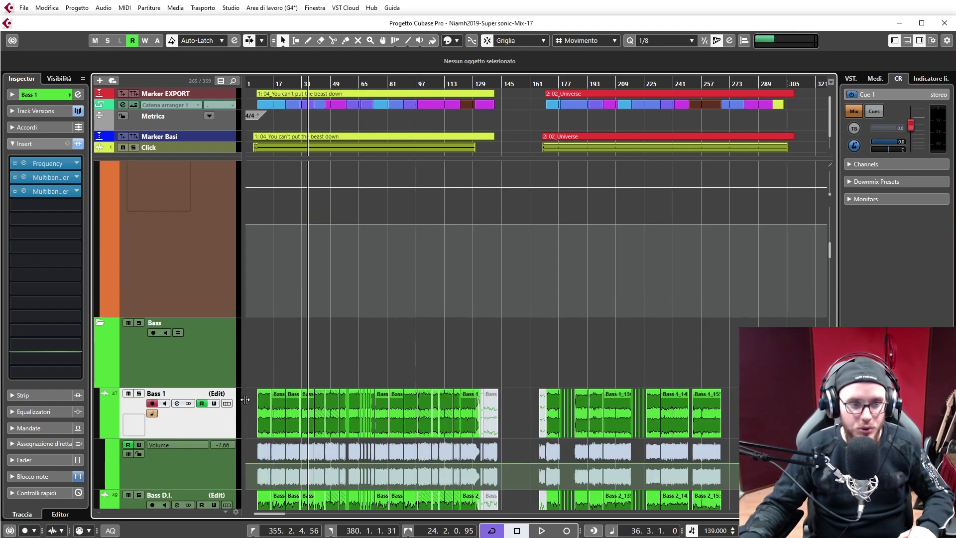
scroll(259, 405, down, 3)
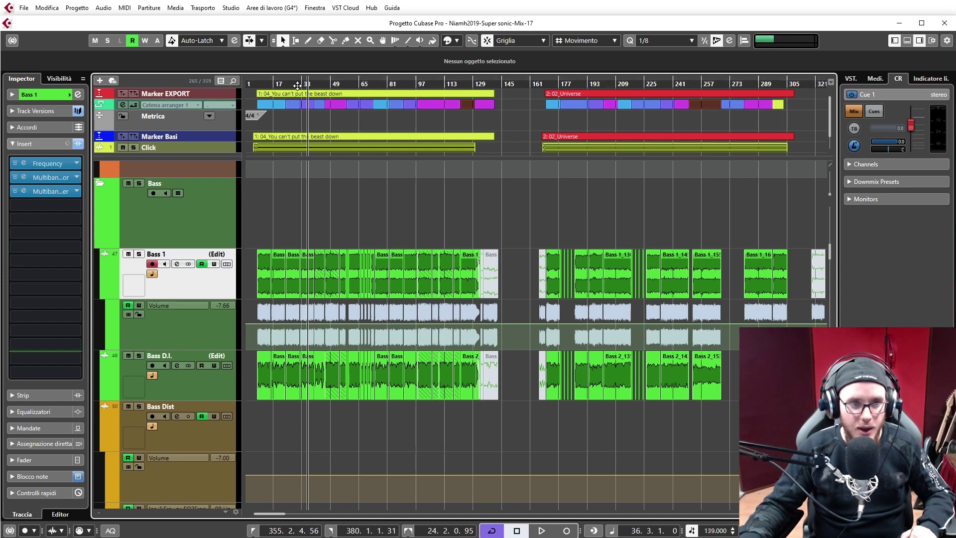
drag(300, 85, 303, 63)
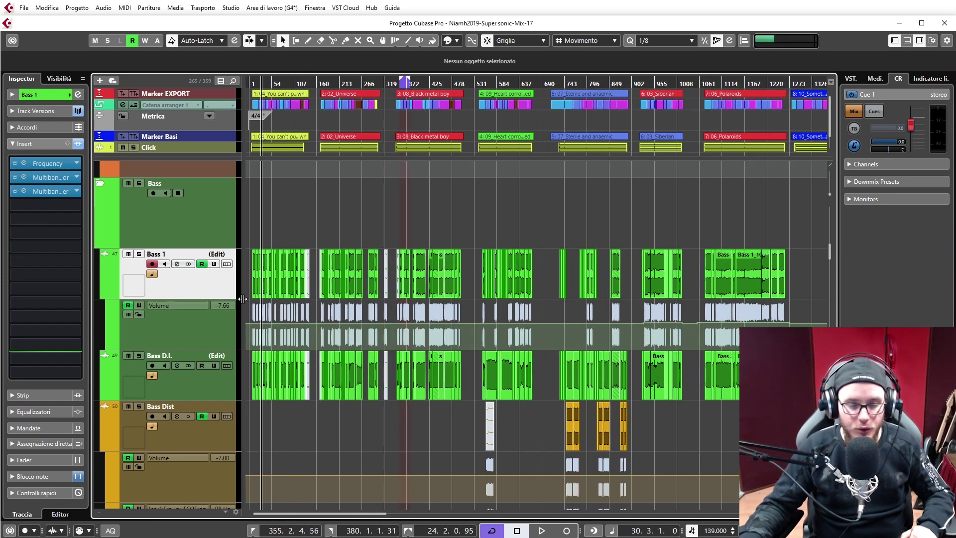
scroll(209, 404, down, 1)
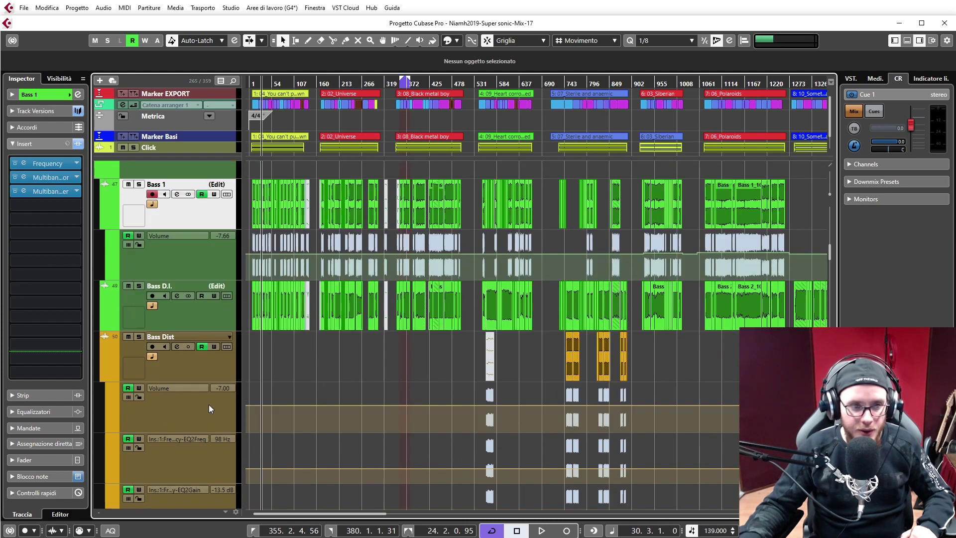
click(207, 366)
scroll(325, 377, down, 2)
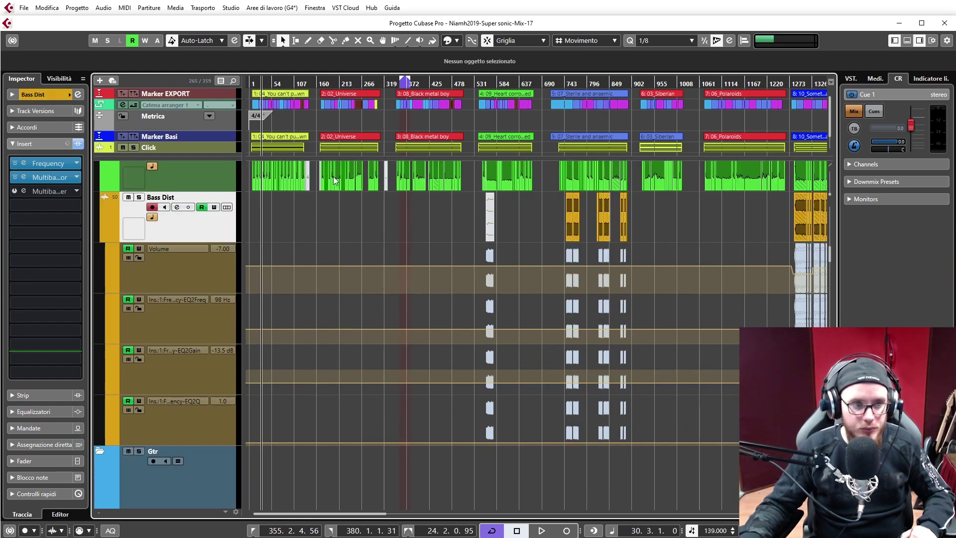
drag(485, 78, 458, 166)
click(139, 197)
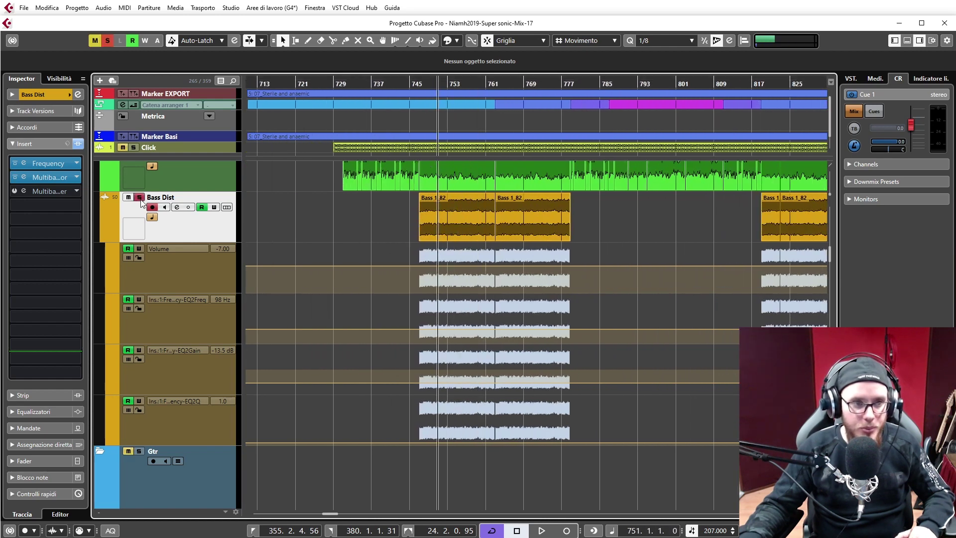
Play the soloed Bass Dist track while examining its Frequency EQ and MultibandCompressor, closing each plug-in and stopping playback
key(space)
click(23, 163)
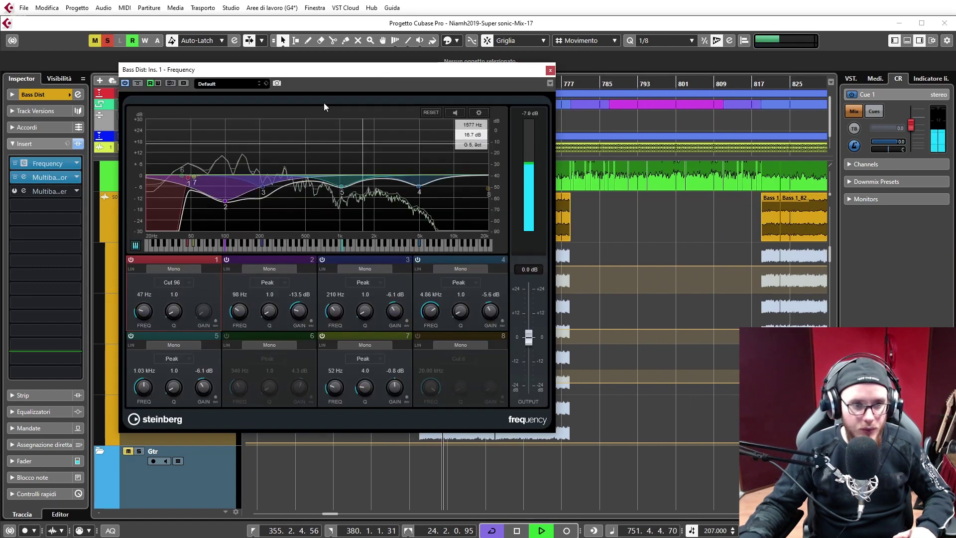
click(551, 71)
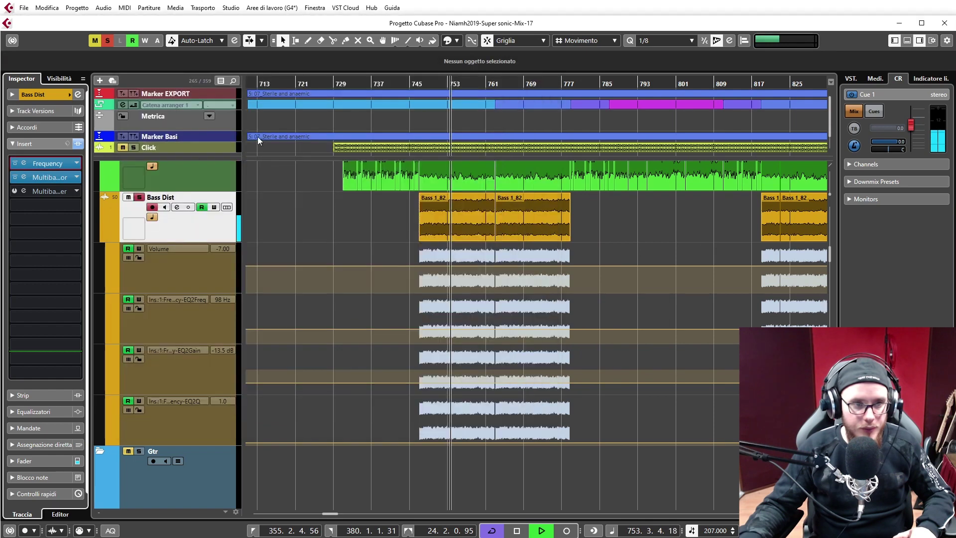
click(24, 177)
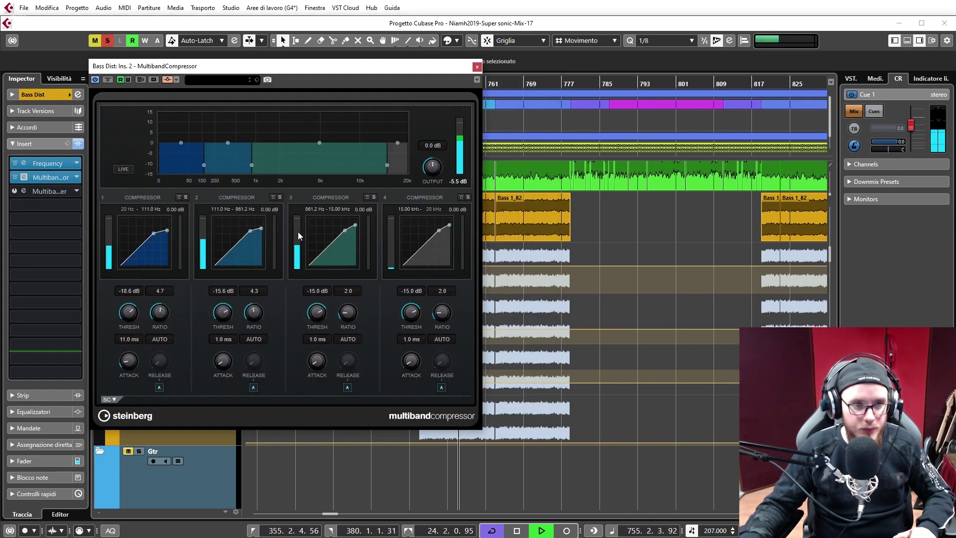
click(477, 66)
key(space)
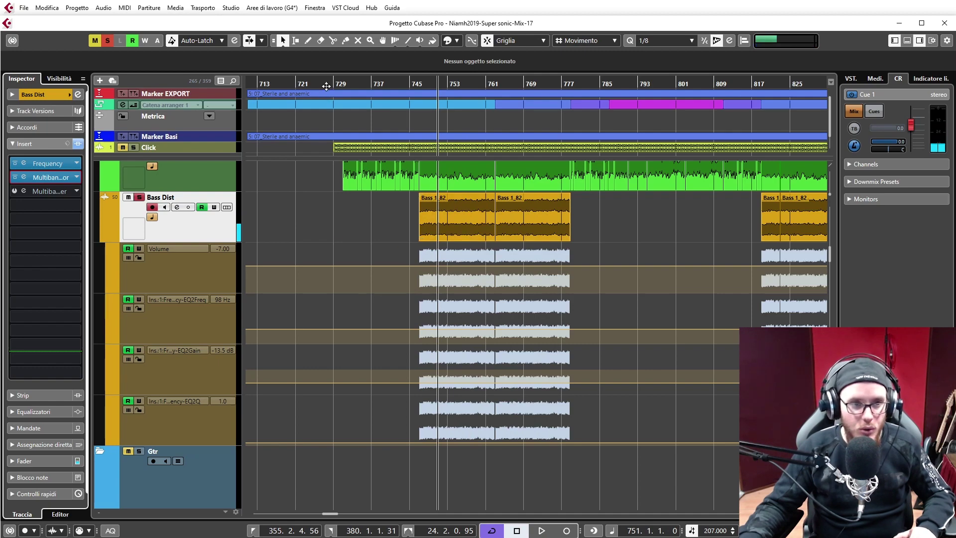
Collapse the automation lanes of the Bass Dist track
drag(327, 84, 355, 58)
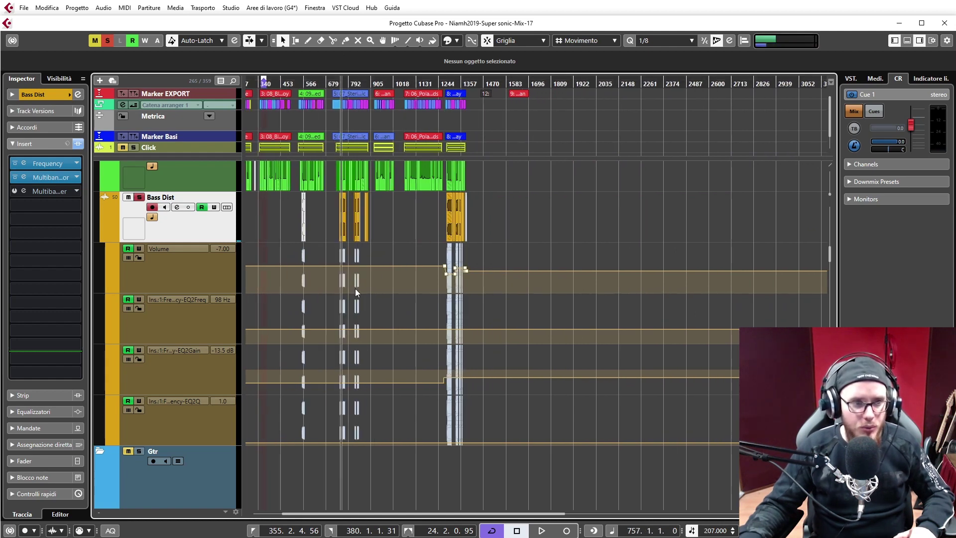
click(102, 238)
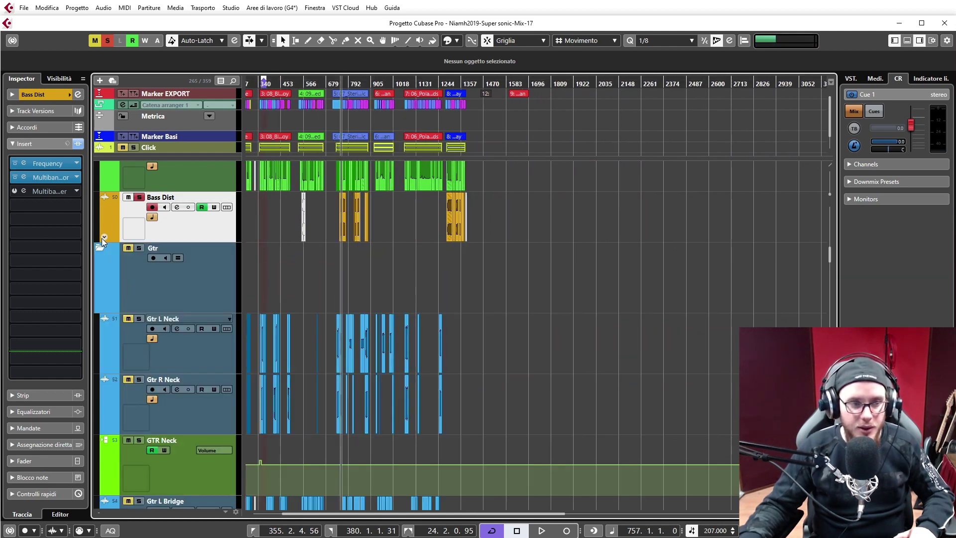
scroll(204, 289, up, 6)
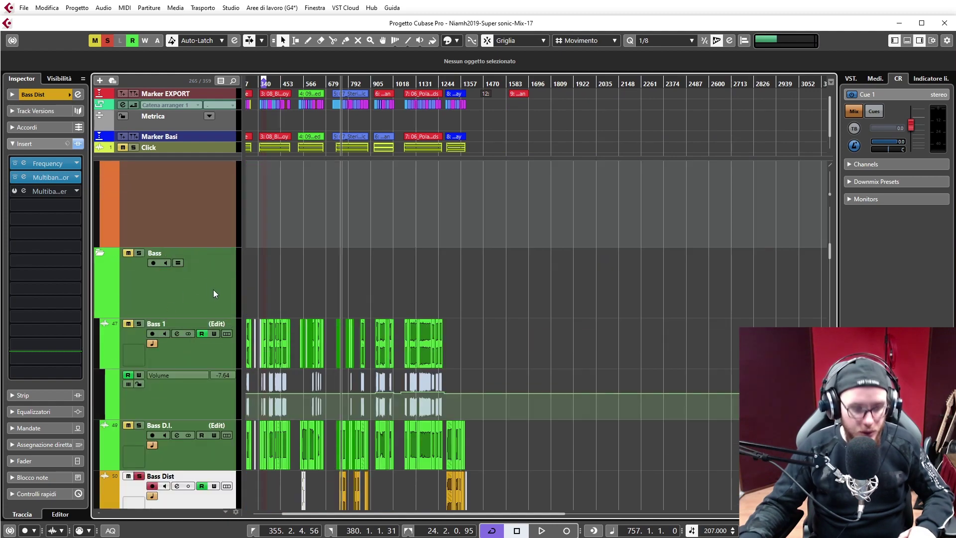
Select the BASS group in MixConsole 2, examine its MultibandCompressor and Frequency inserts, and close the plug-ins and the console
key(F3)
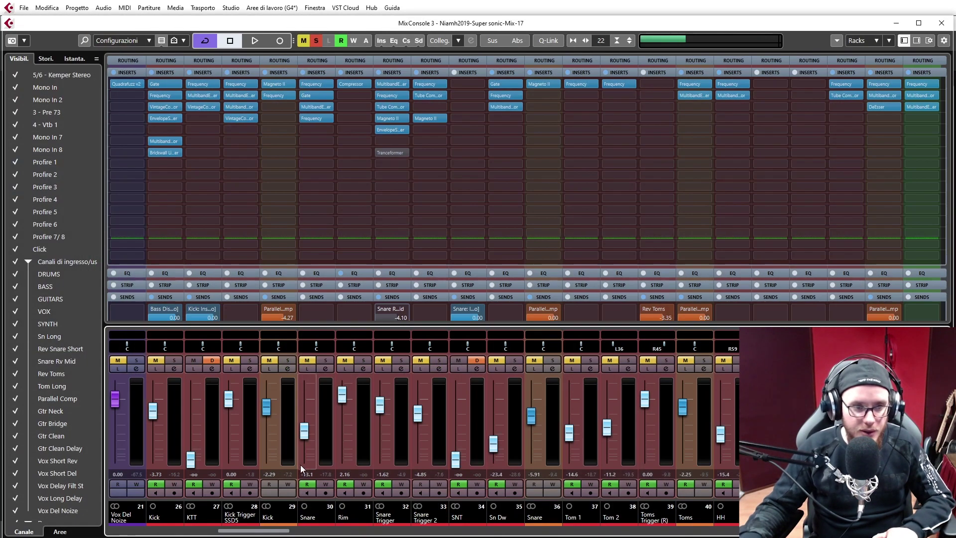
key(F3)
key(F3)
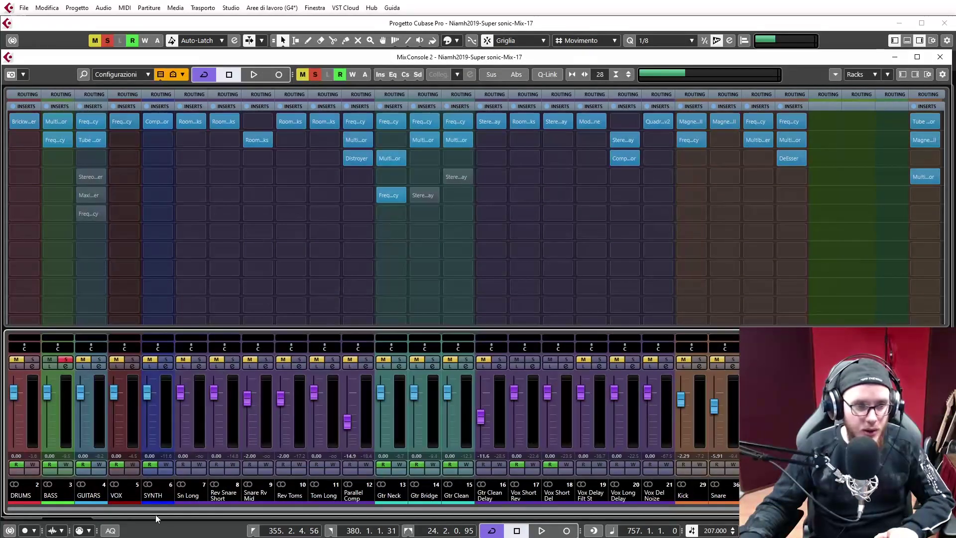
click(58, 431)
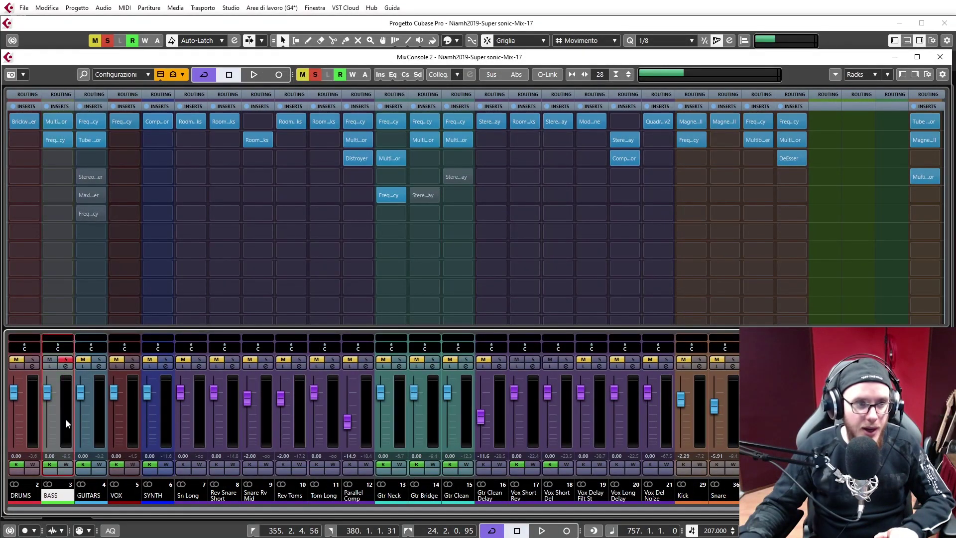
click(58, 121)
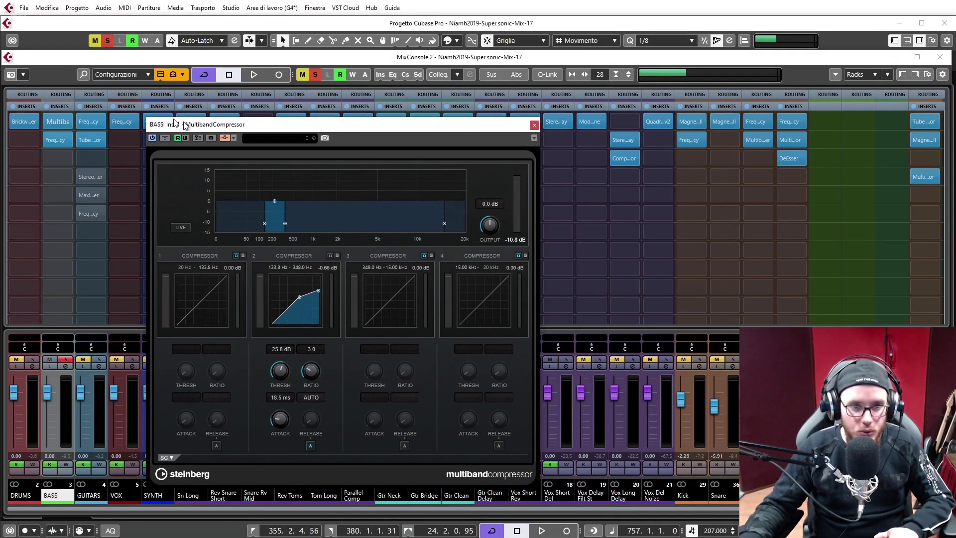
drag(184, 123, 109, 102)
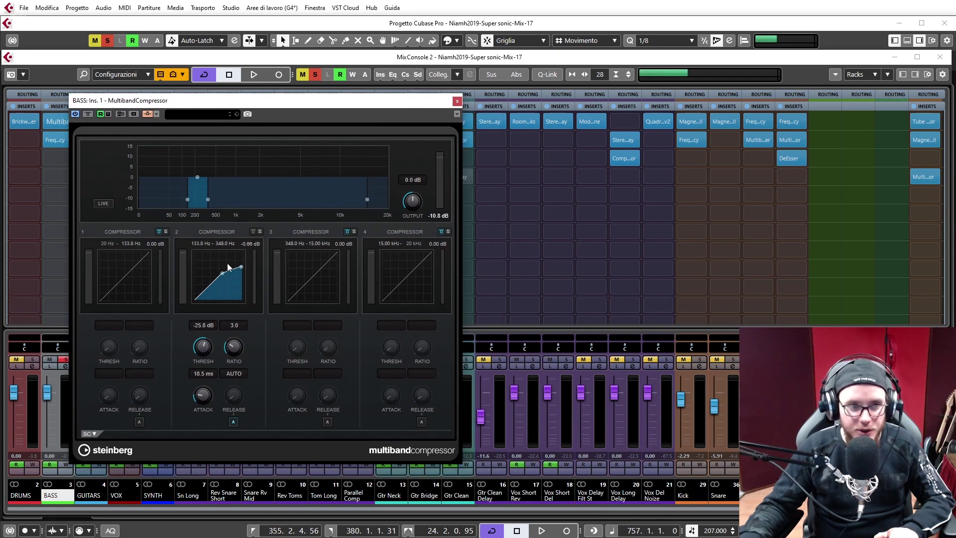
click(457, 102)
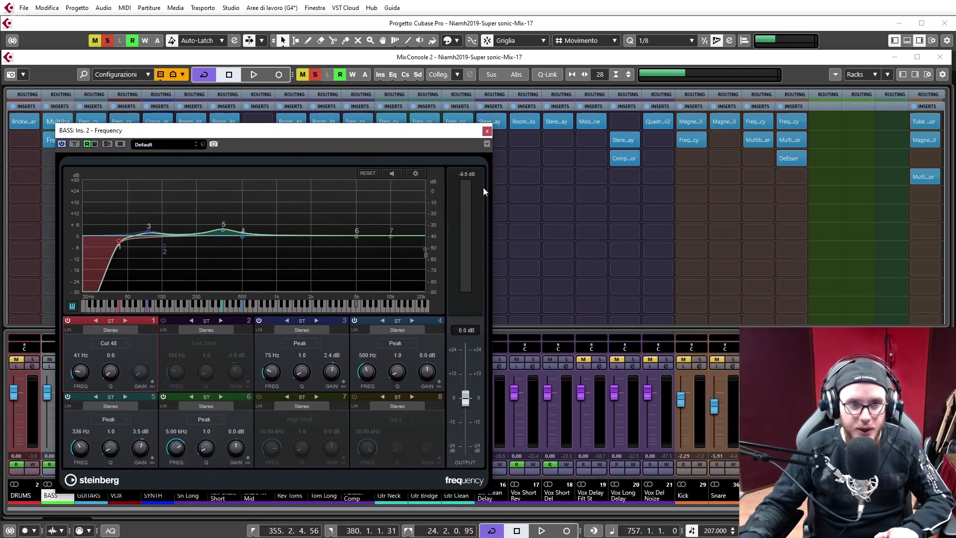
click(486, 131)
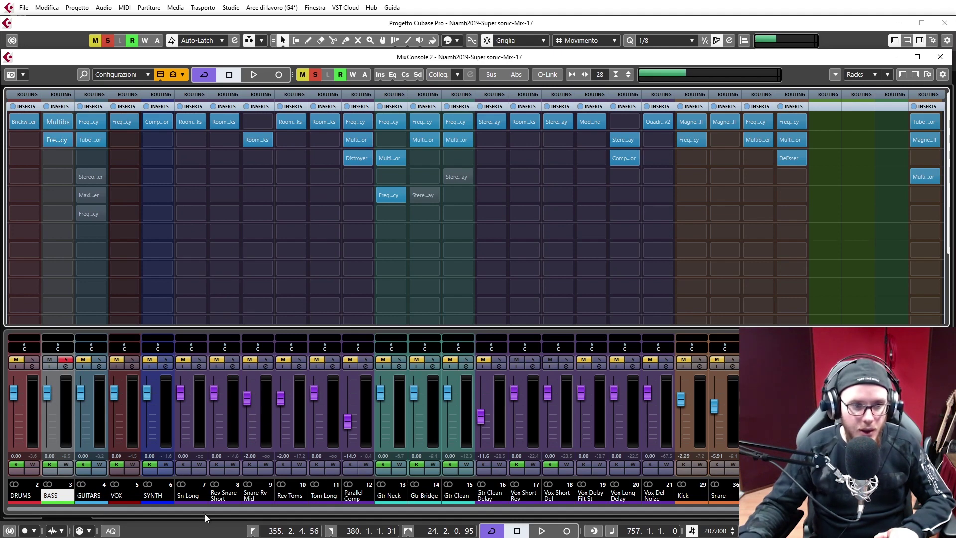
key(F3)
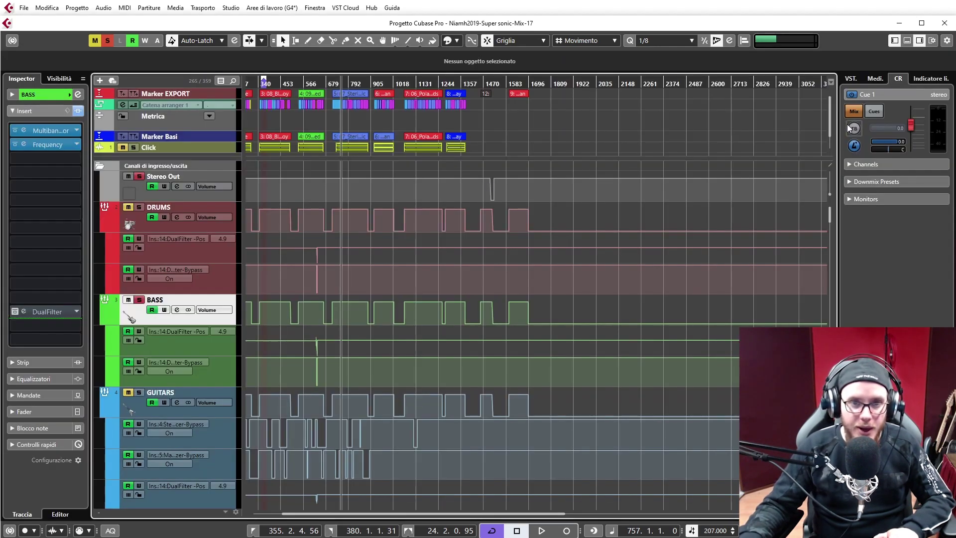
Switch the solo from the BASS group to the Vox Lento group and place the playhead at bar 1211, just before its vocal clips
click(139, 299)
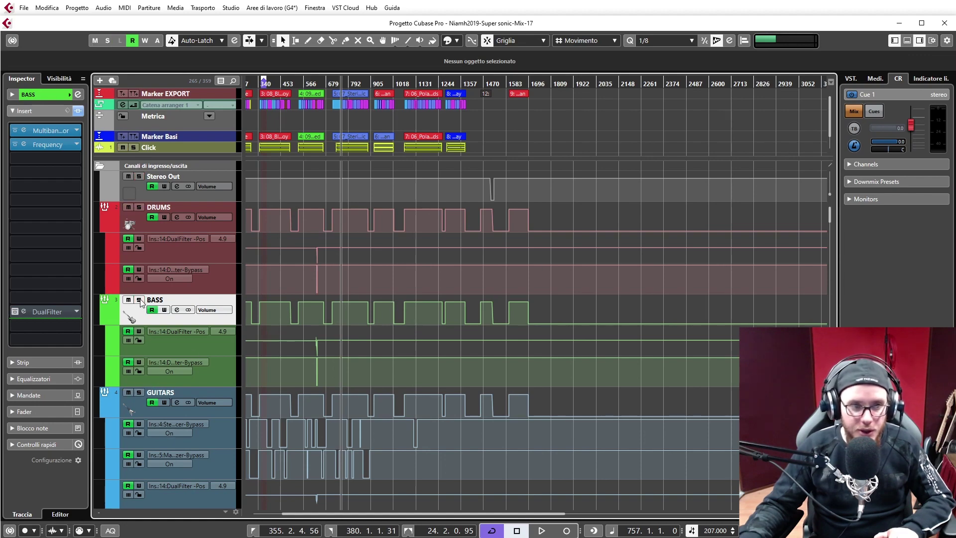
scroll(408, 455, down, 15)
scroll(408, 457, down, 15)
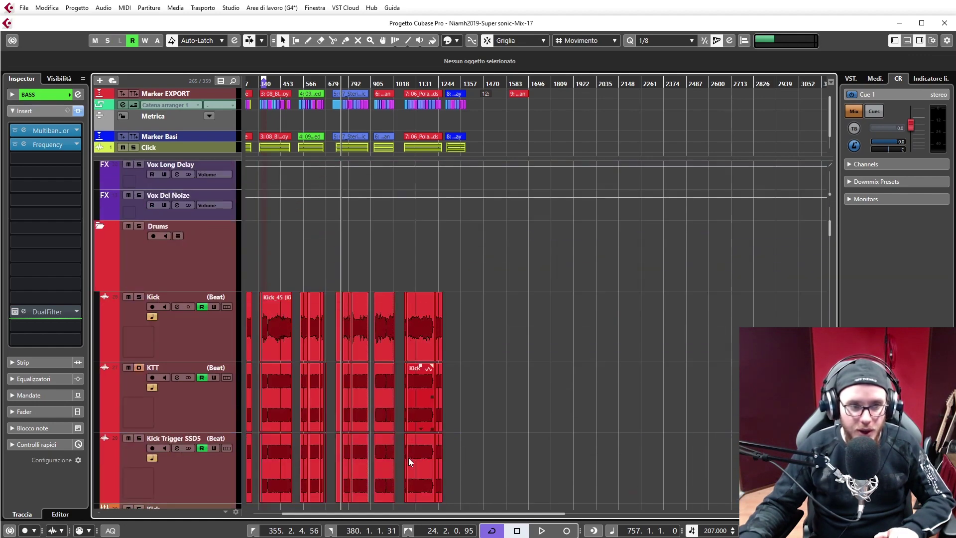
scroll(536, 418, down, 5)
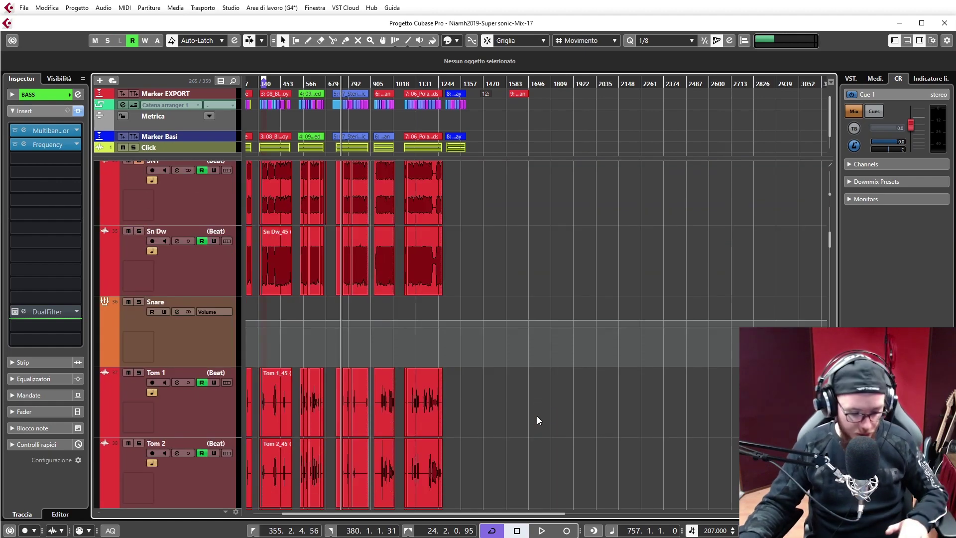
key(F3)
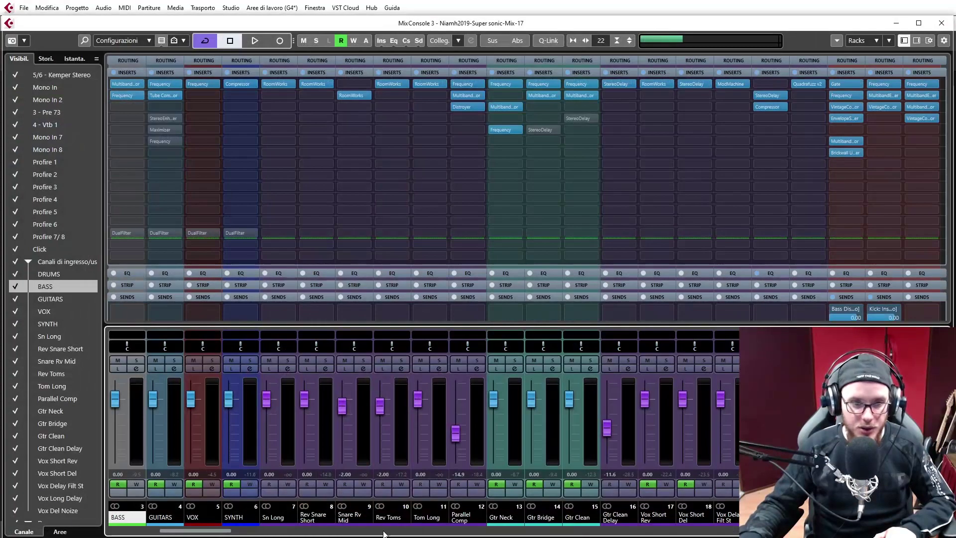
drag(203, 532, 567, 529)
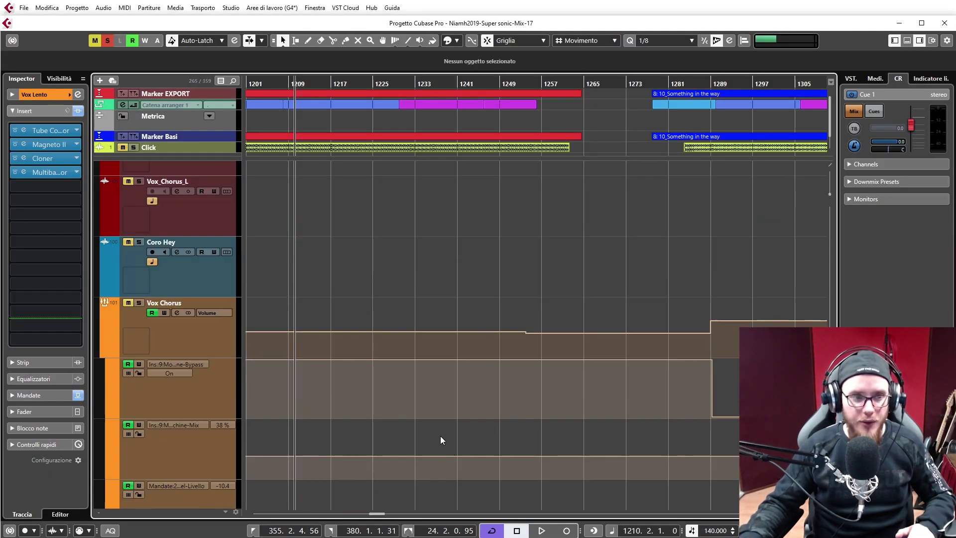
scroll(440, 435, down, 5)
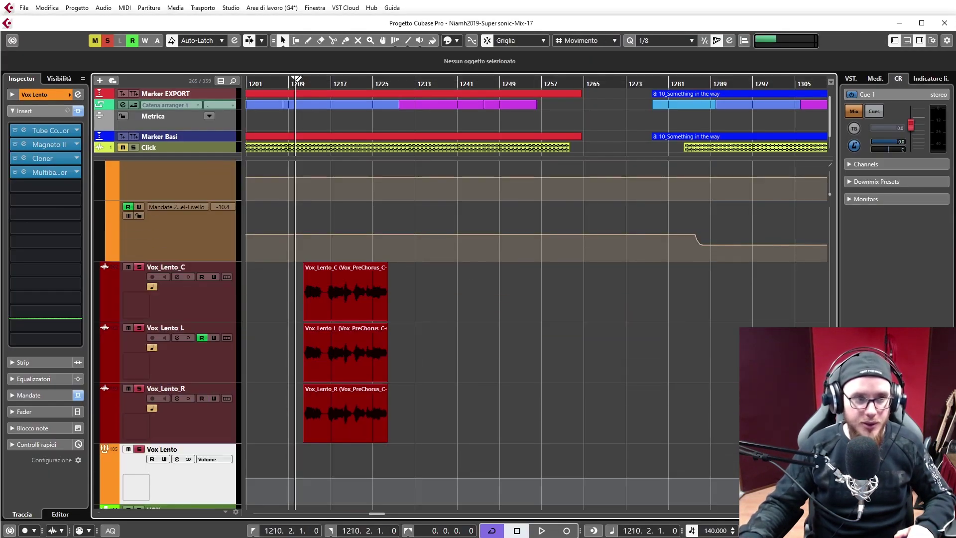
drag(310, 85, 330, 242)
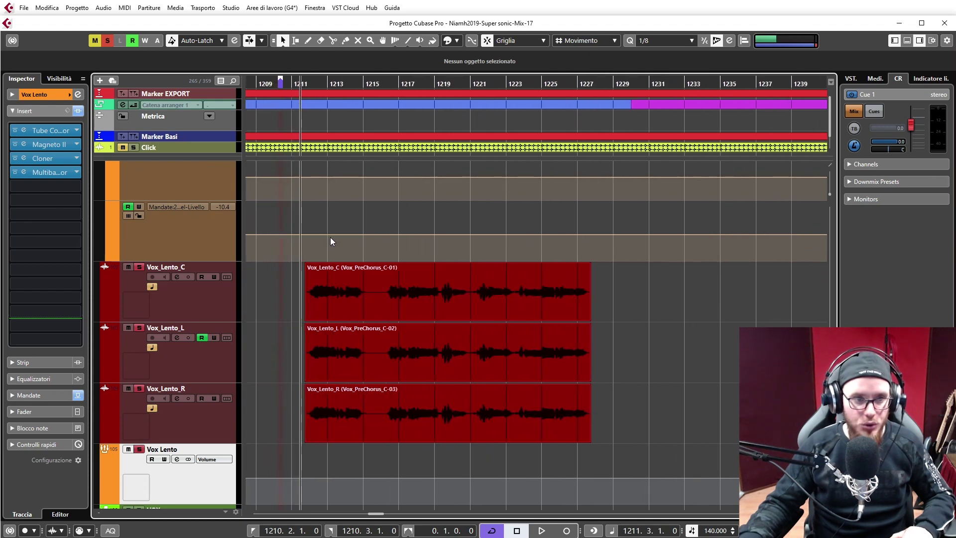
Bypass Vox Lento's Cloner and MultibandCompressor inserts and start playback of its vocals
click(15, 158)
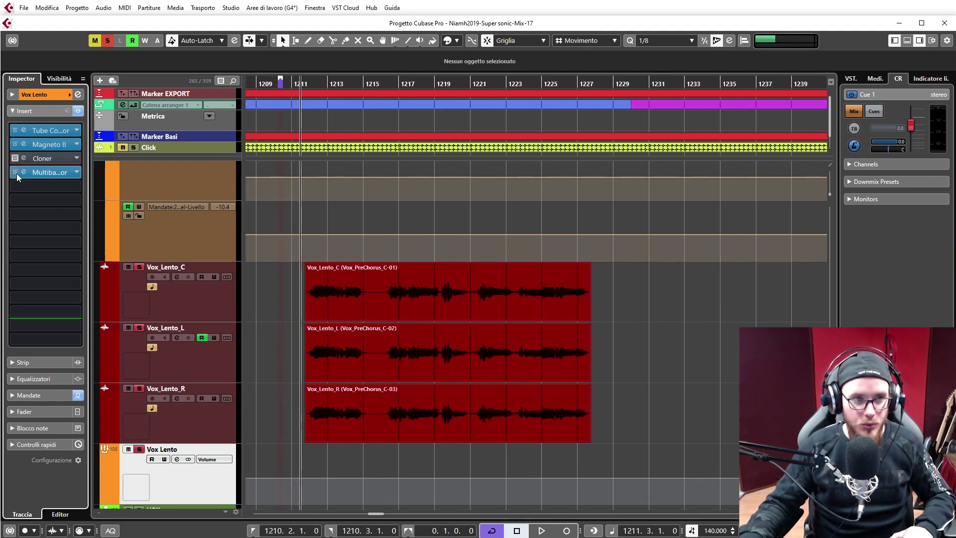
click(15, 172)
key(space)
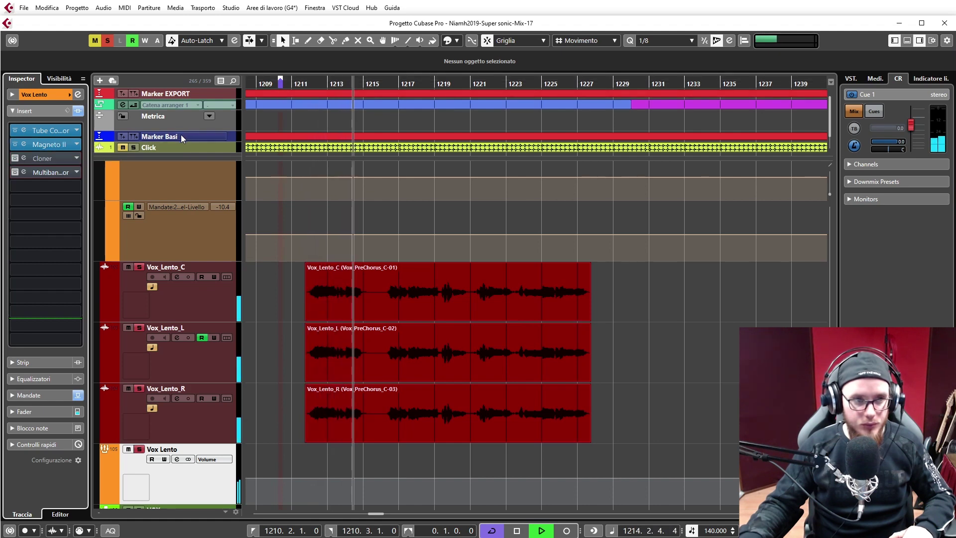
Check Vox Lento's send effects during playback, return to its inserts, and reactivate the Cloner
click(32, 394)
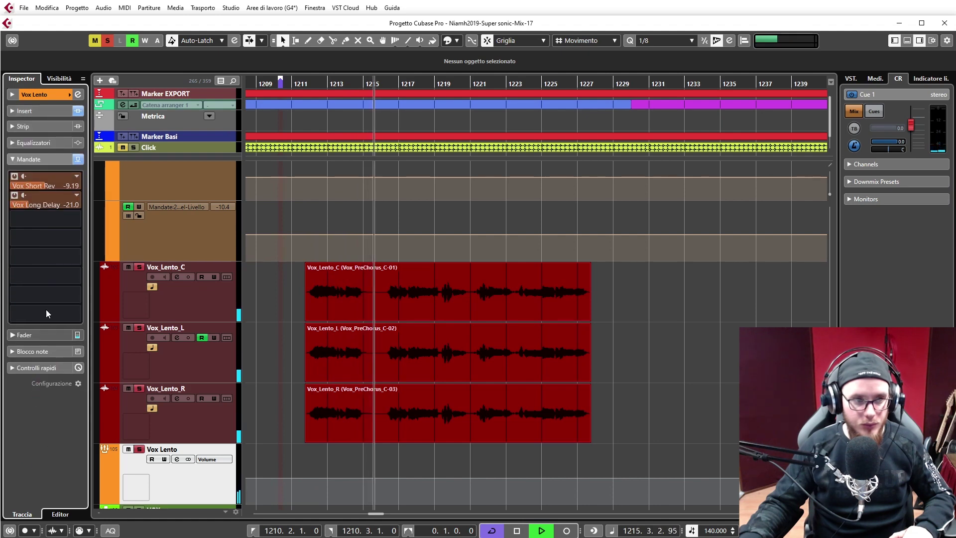
click(40, 111)
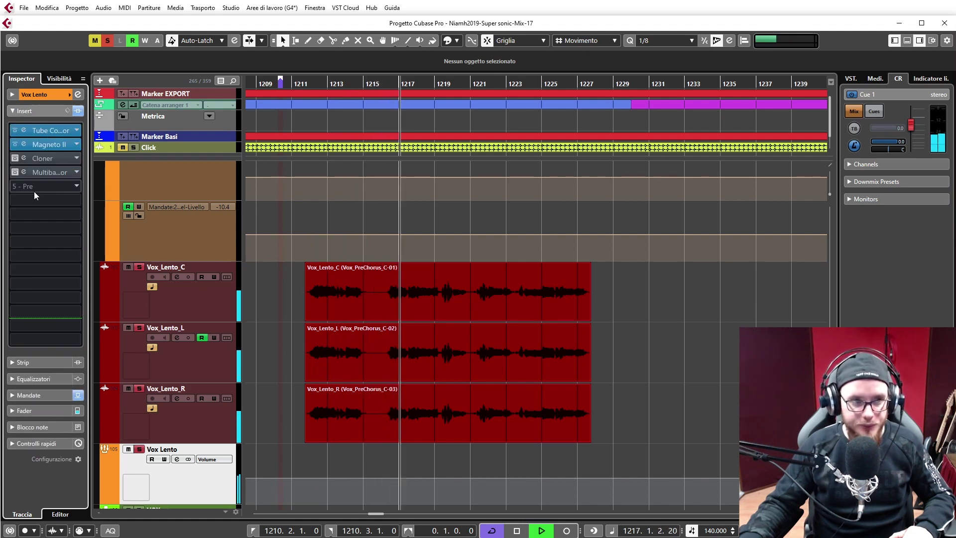
click(24, 158)
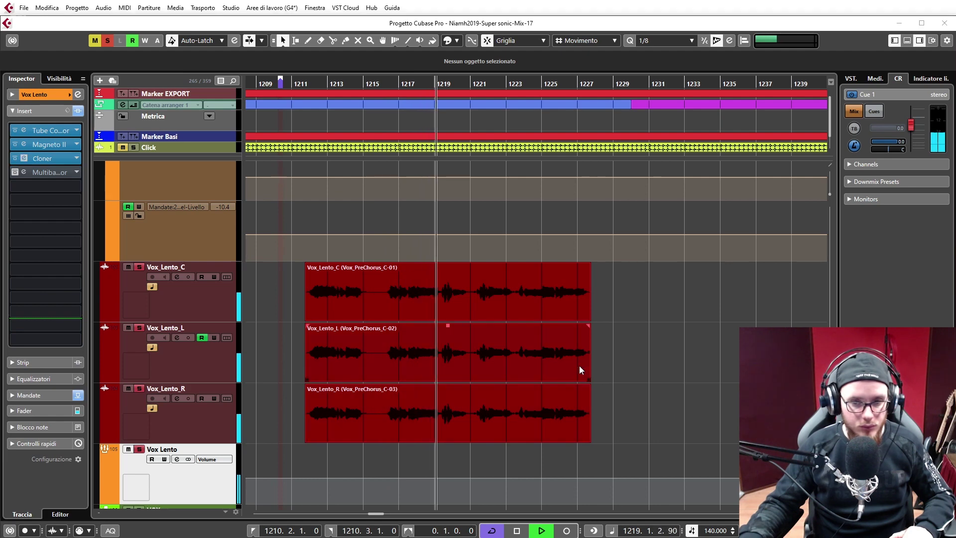
Replay the Vox Lento vocals from bar 1216, comparing them with the Cloner insert bypassed and active, and close its window after stopping playback
click(394, 85)
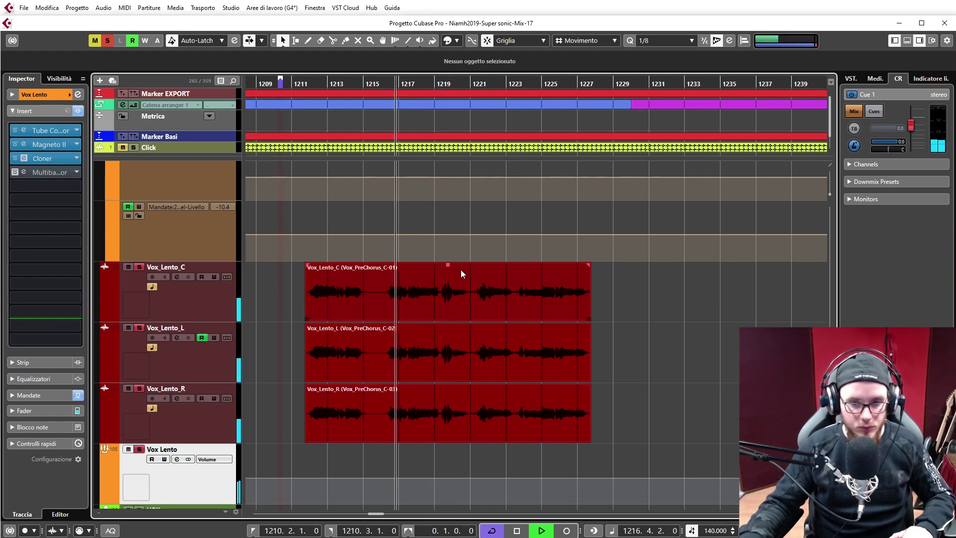
drag(463, 537, 287, 147)
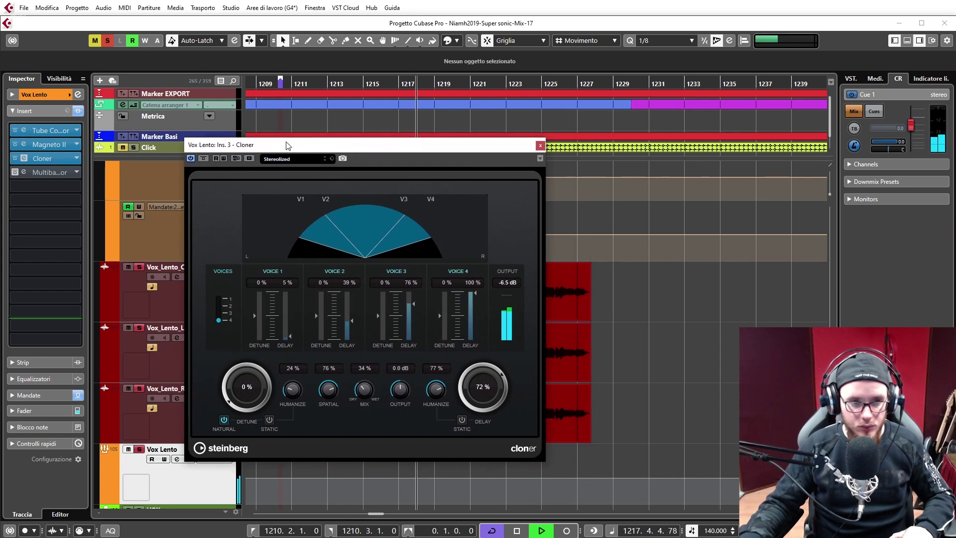
click(205, 159)
click(205, 159)
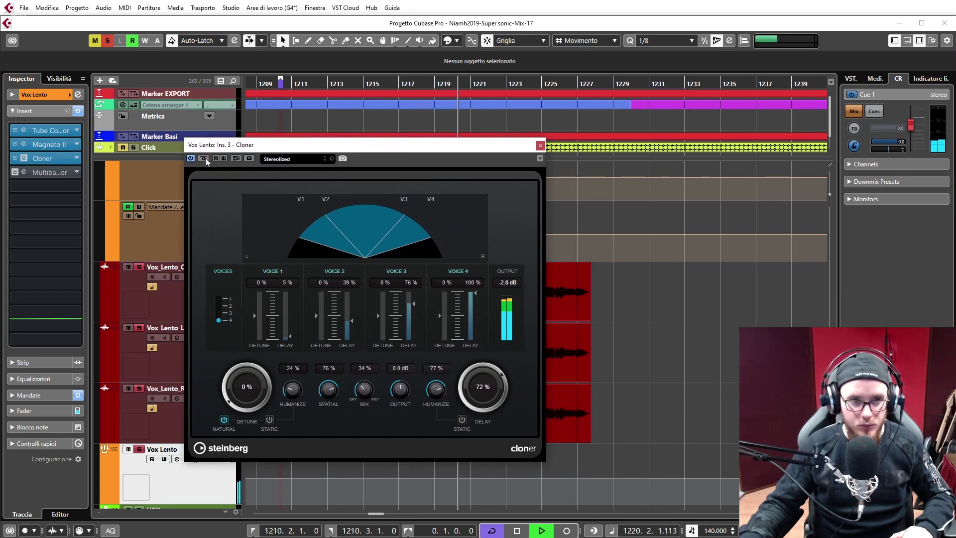
click(206, 159)
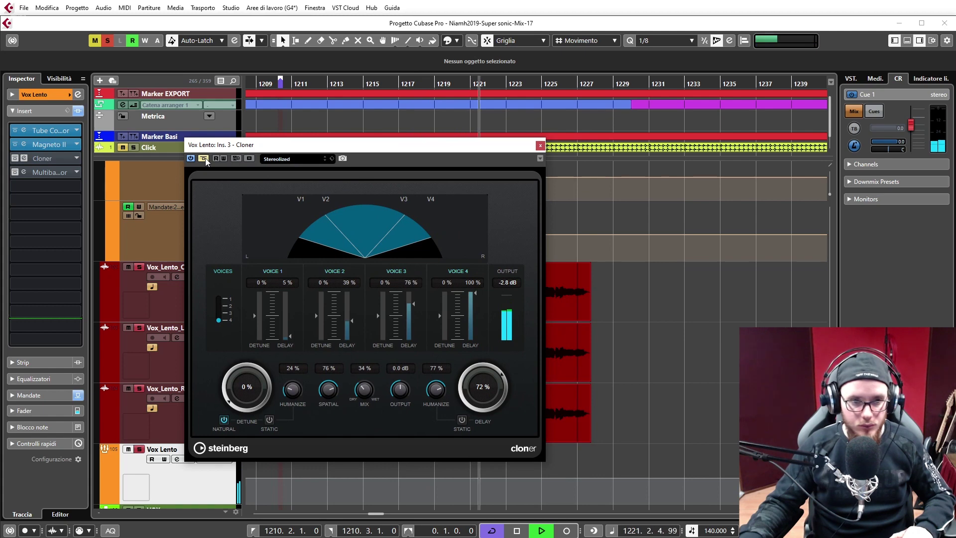
click(205, 159)
key(space)
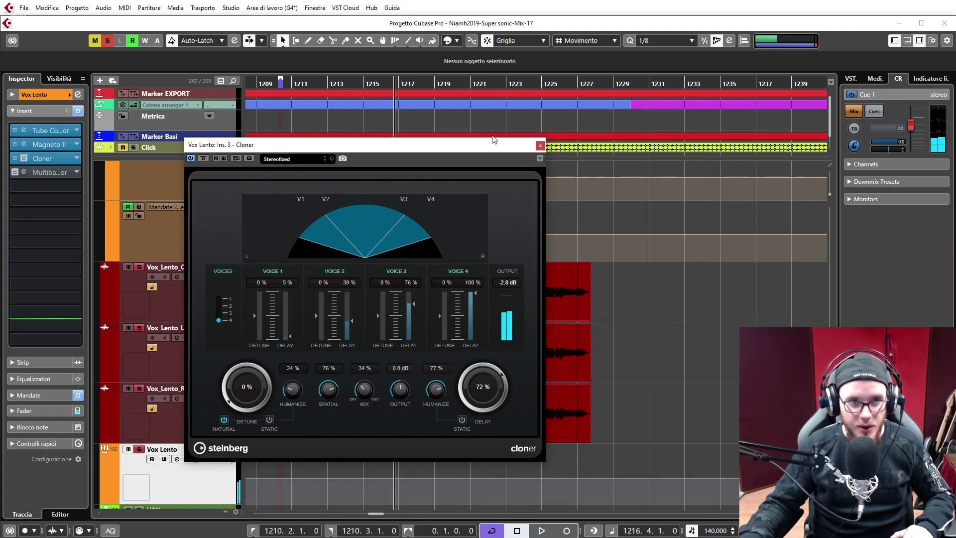
click(541, 145)
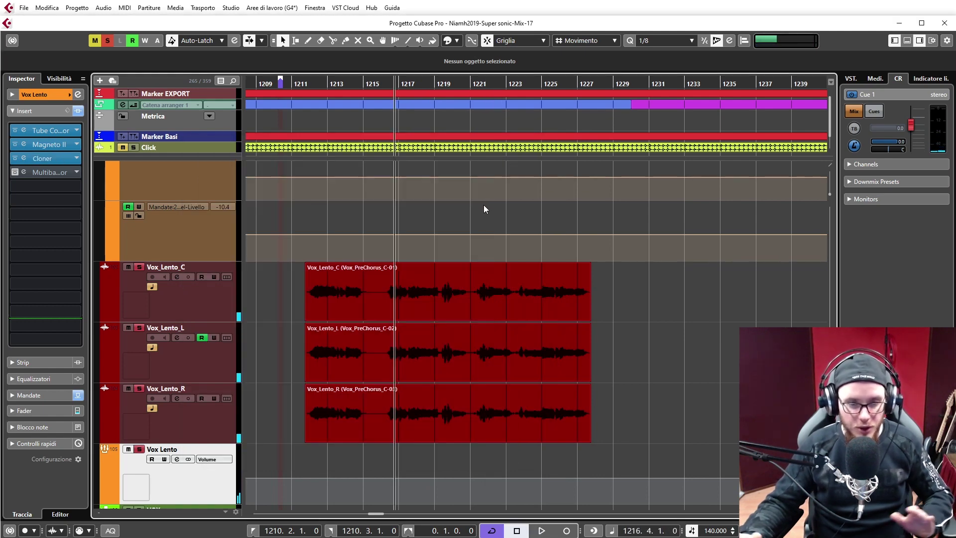